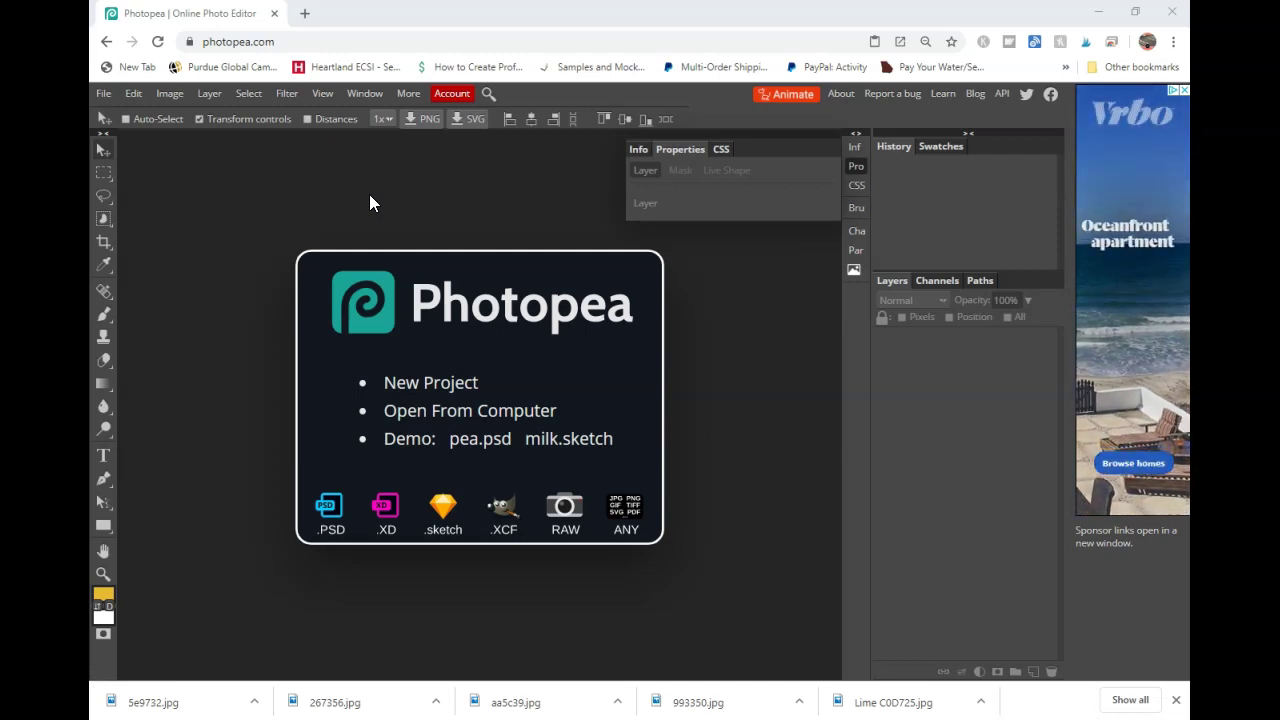
Name the new project 'Heart Paper', keep 3600 × 3600 px at 300 DPI, and create it with a transparent background
{"action": "left_click", "coordinate": [445, 385]}
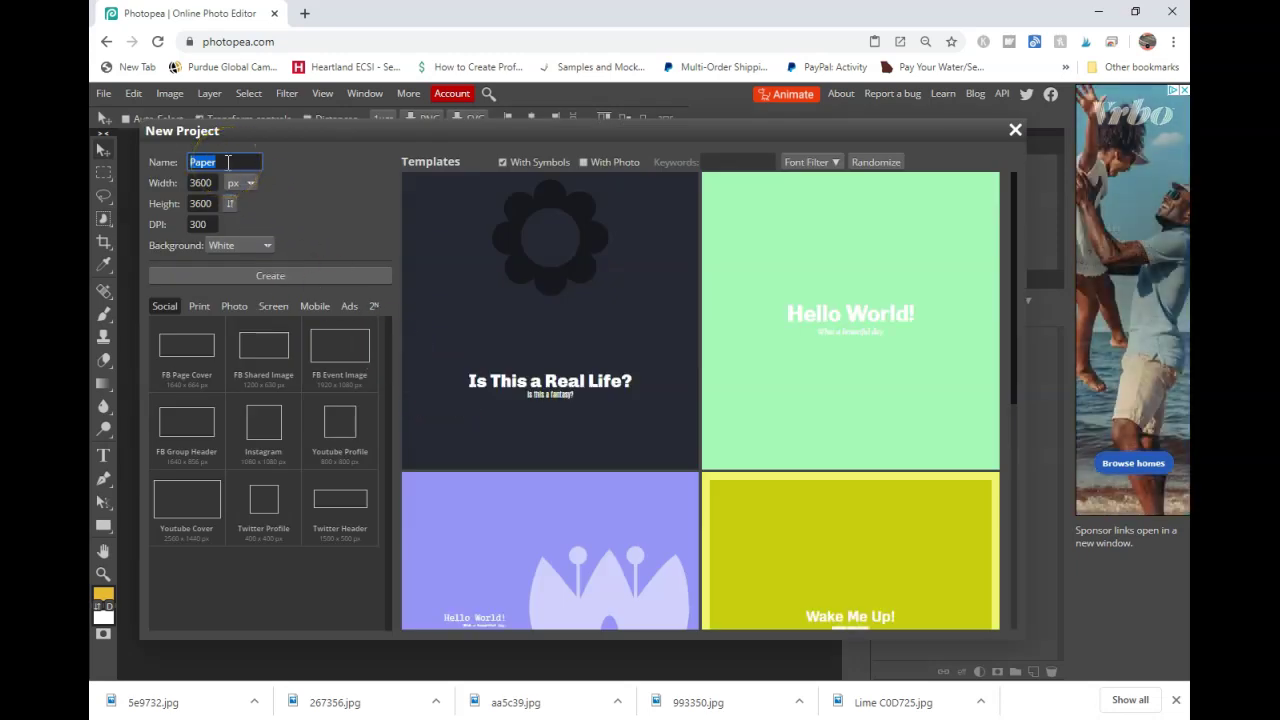
{"action": "type", "text": "Heart "}
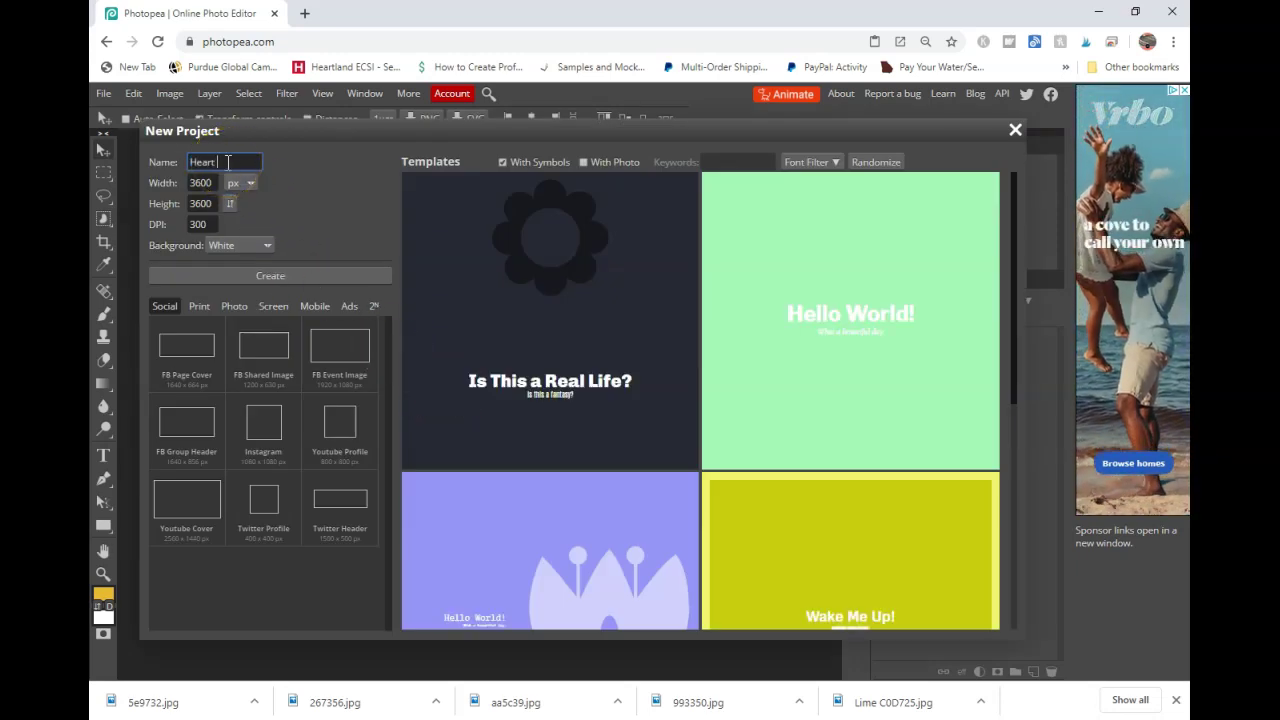
{"action": "type", "text": "Paper"}
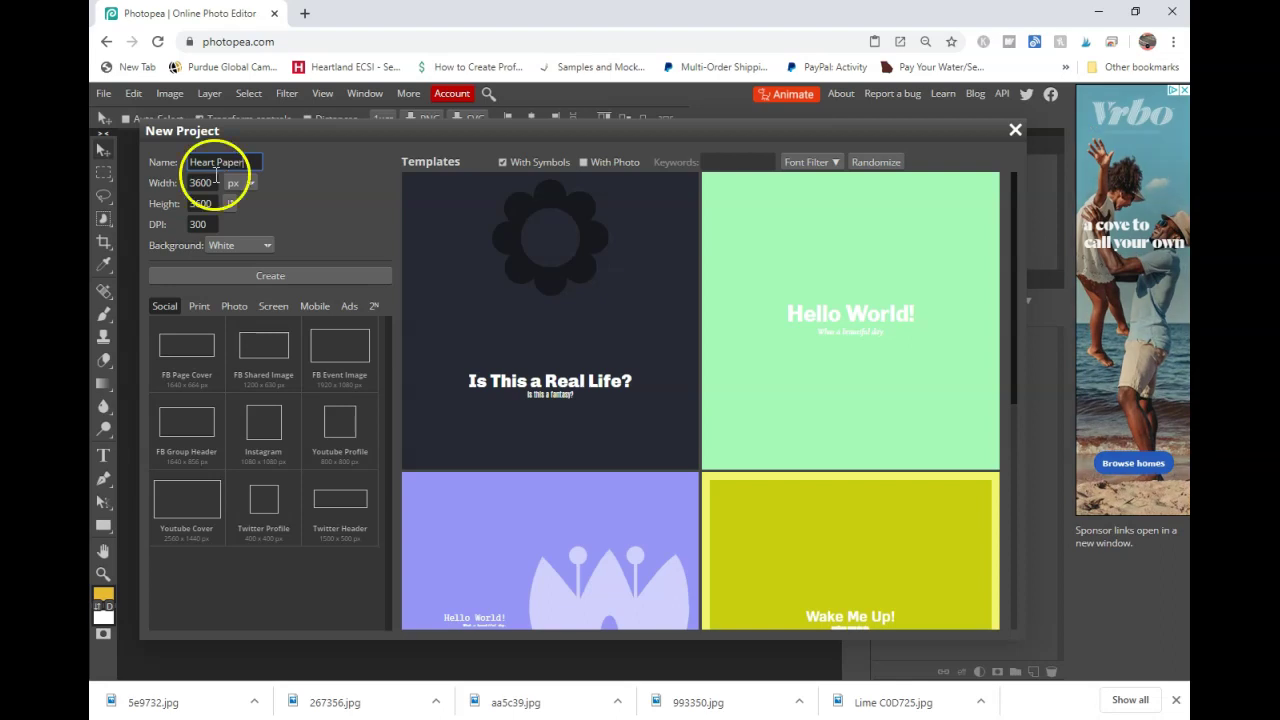
{"action": "left_click", "coordinate": [216, 182]}
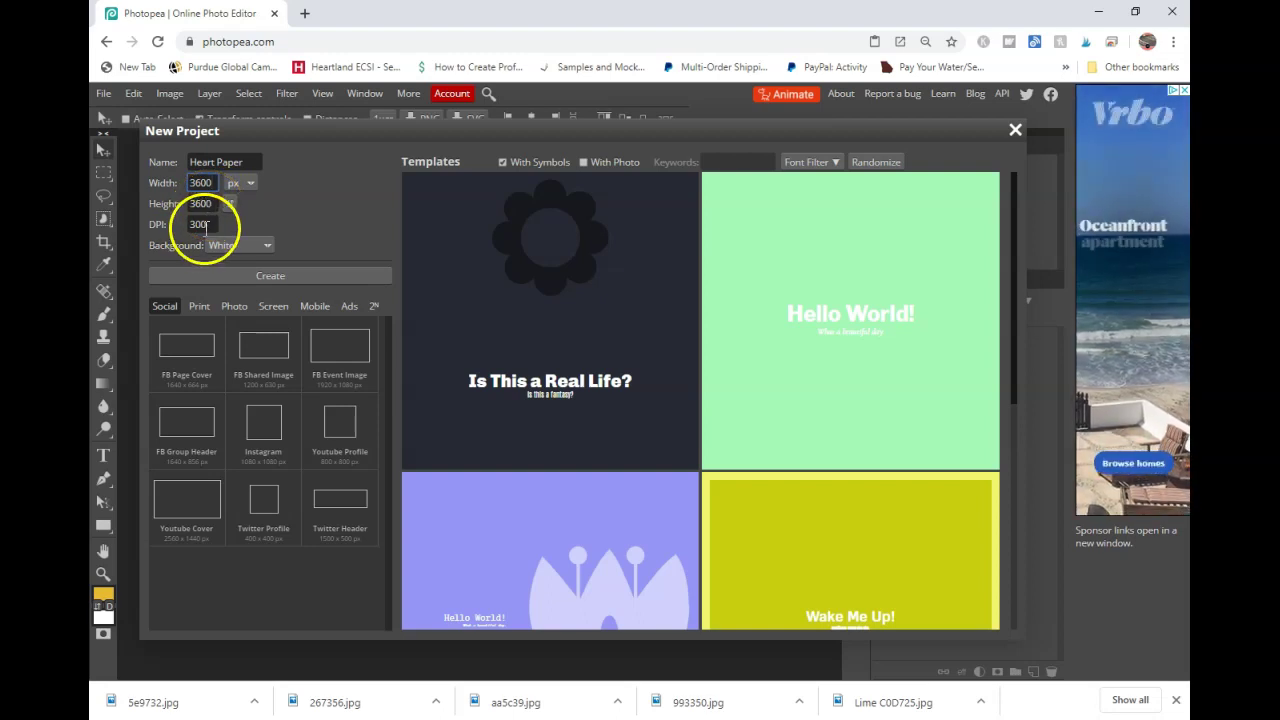
{"action": "left_click", "coordinate": [243, 181]}
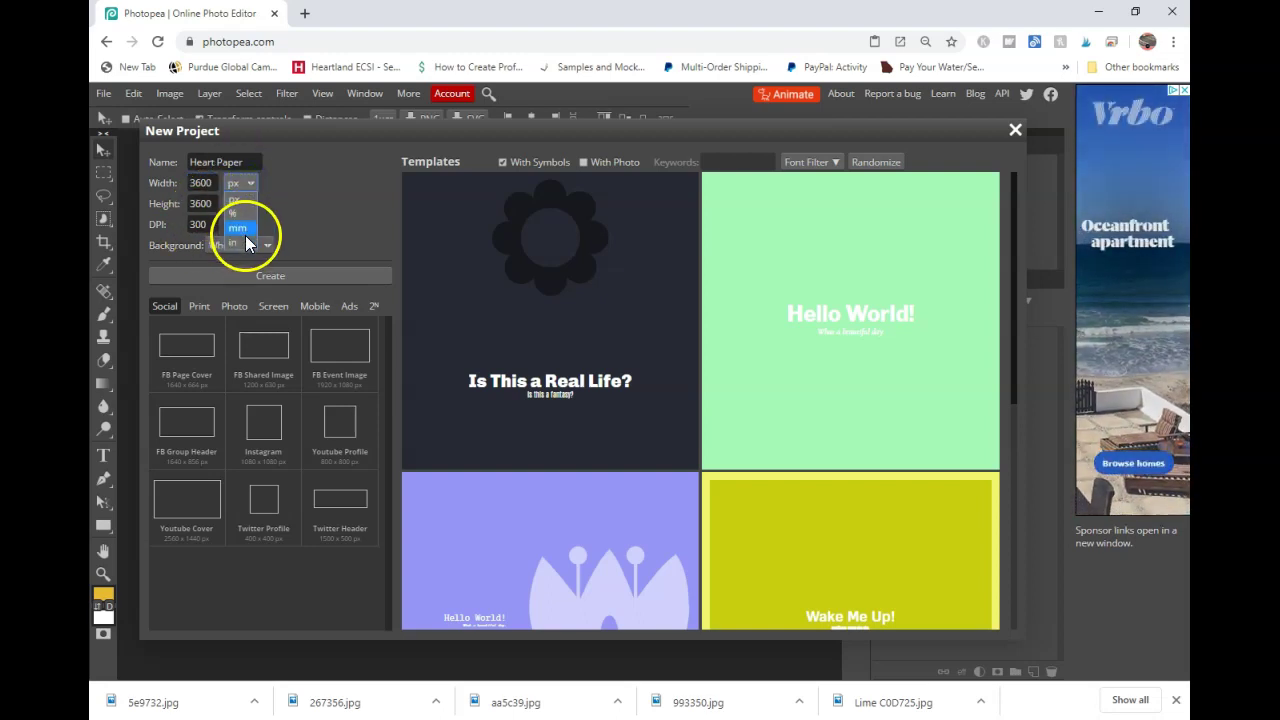
{"action": "left_click", "coordinate": [245, 246]}
{"action": "left_click", "coordinate": [243, 182]}
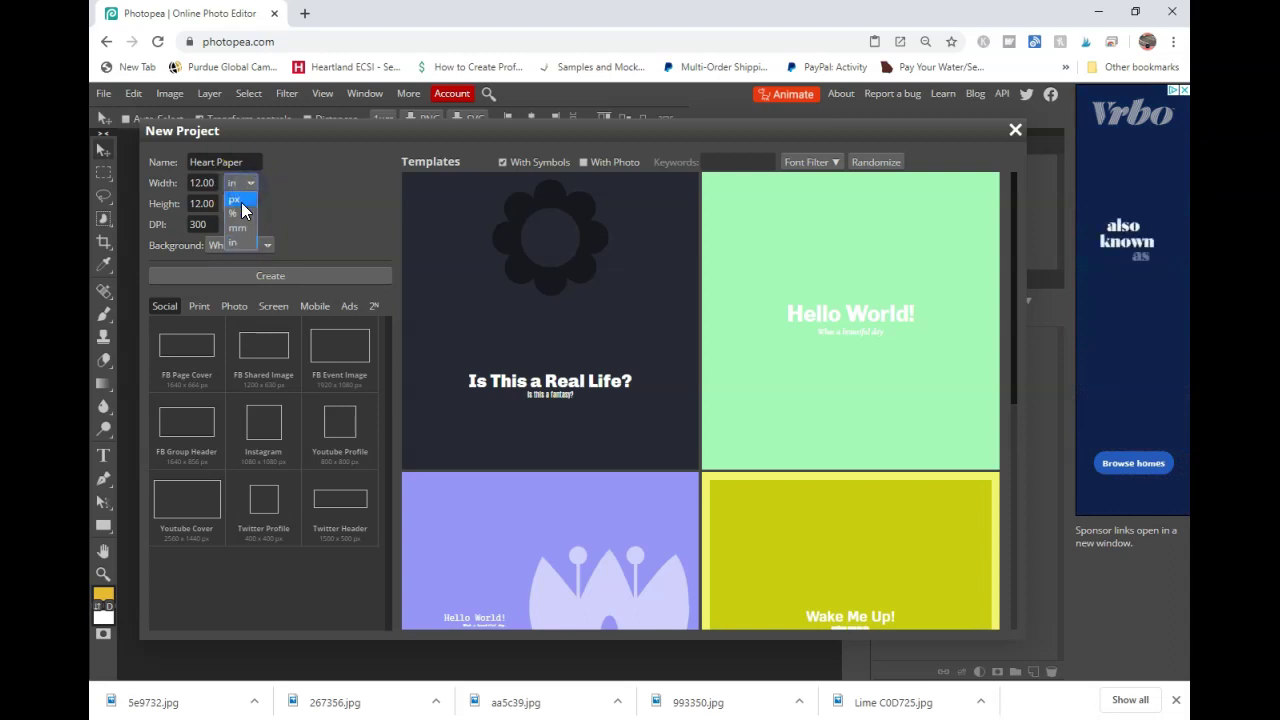
{"action": "left_click", "coordinate": [240, 203]}
{"action": "left_click", "coordinate": [237, 246]}
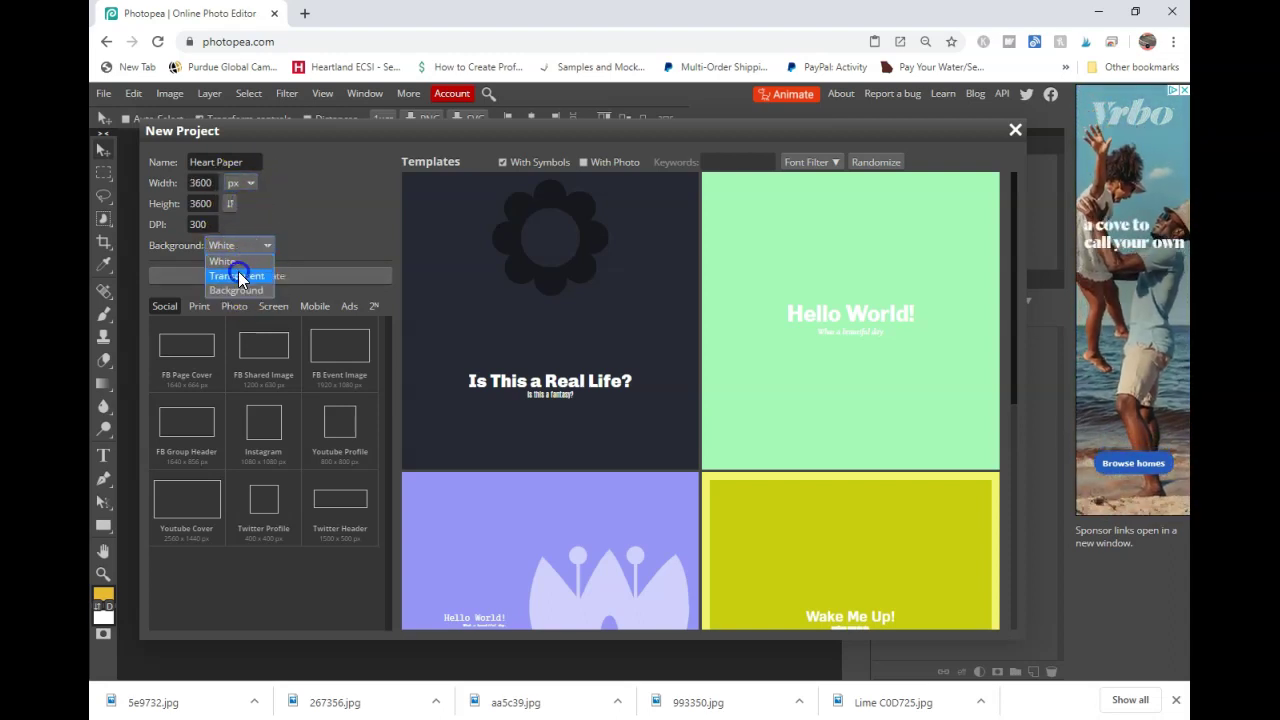
{"action": "left_click", "coordinate": [245, 275]}
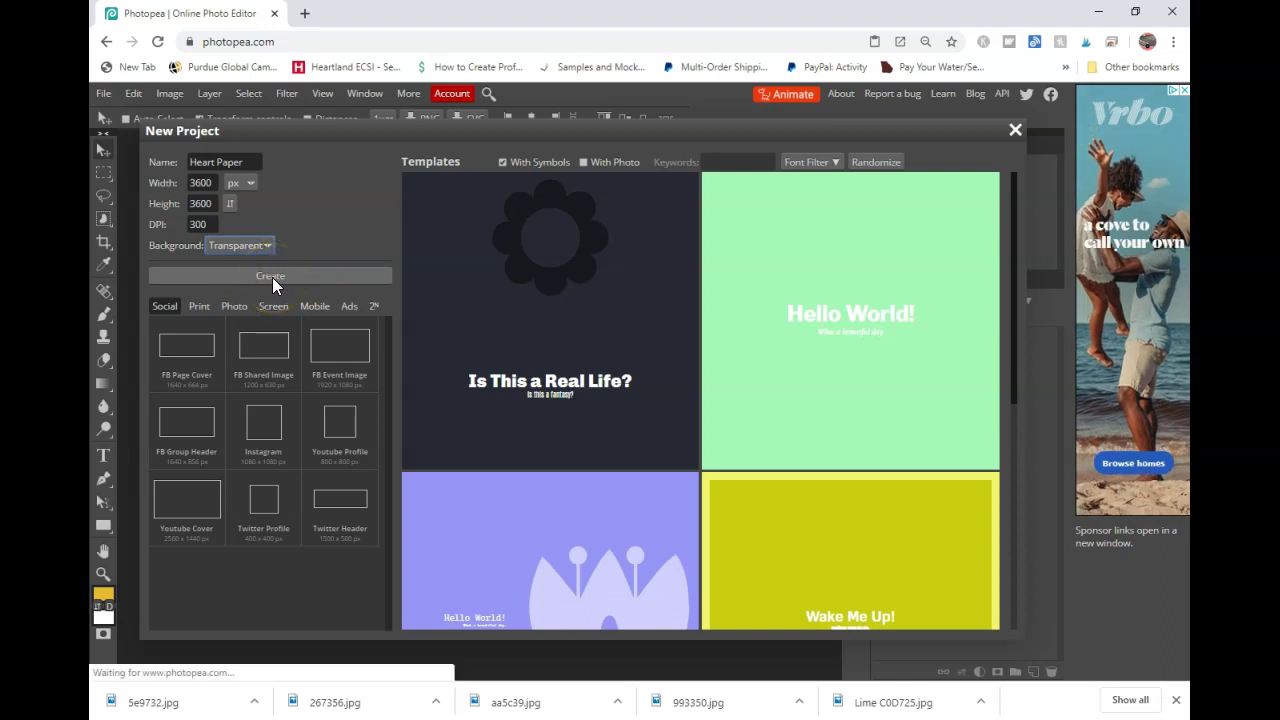
{"action": "left_click", "coordinate": [273, 278]}
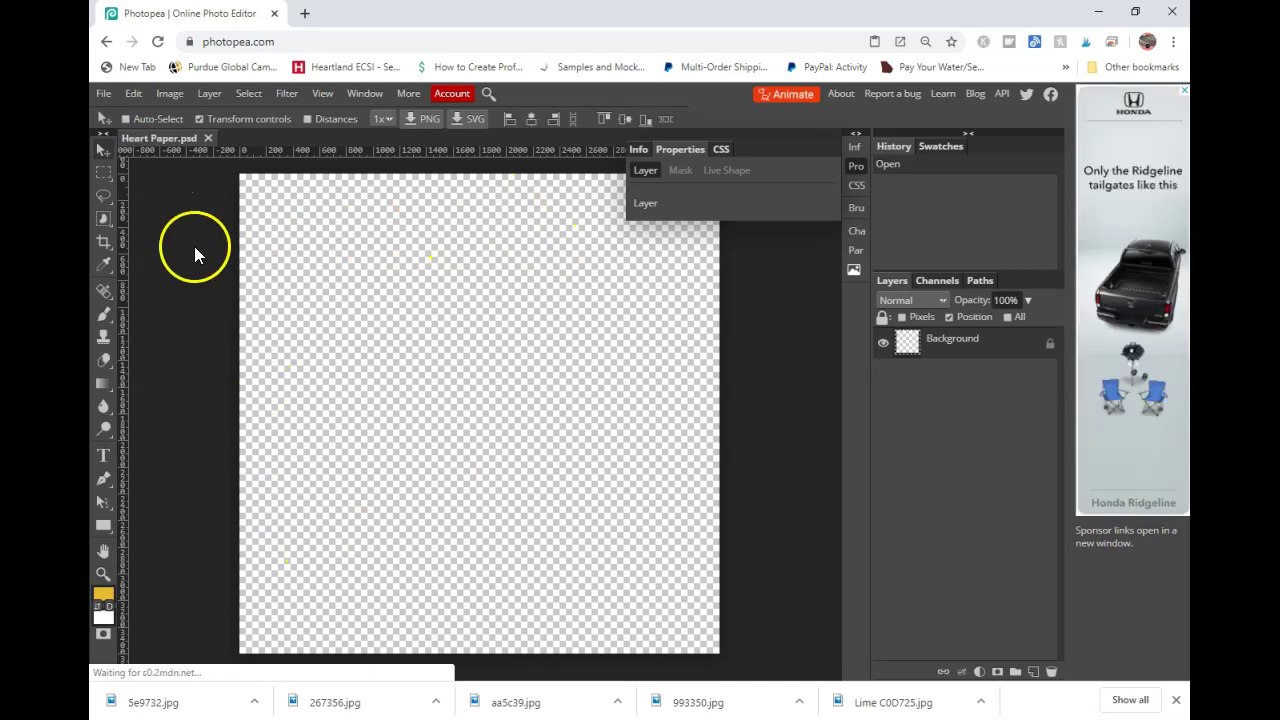
Start a new project named 'Heart Pattern' and enter a 600 px height
{"action": "left_click", "coordinate": [102, 93]}
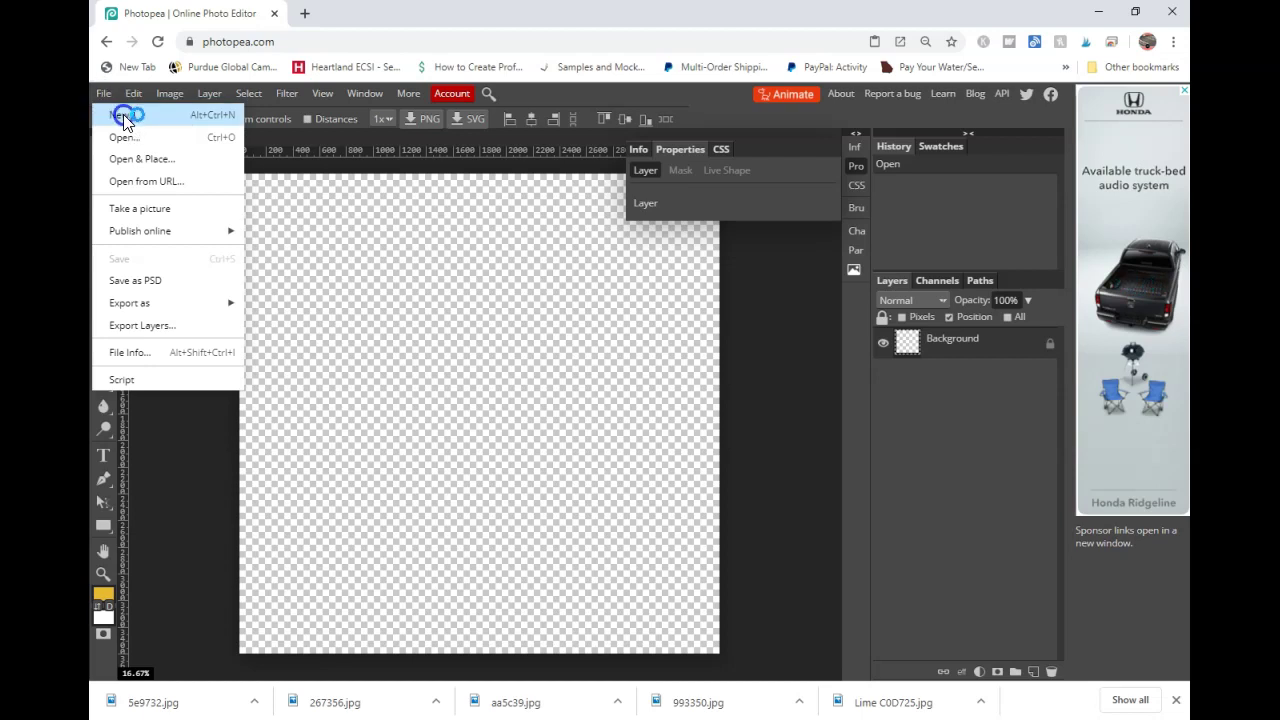
{"action": "left_click", "coordinate": [123, 116]}
{"action": "type", "text": "H"}
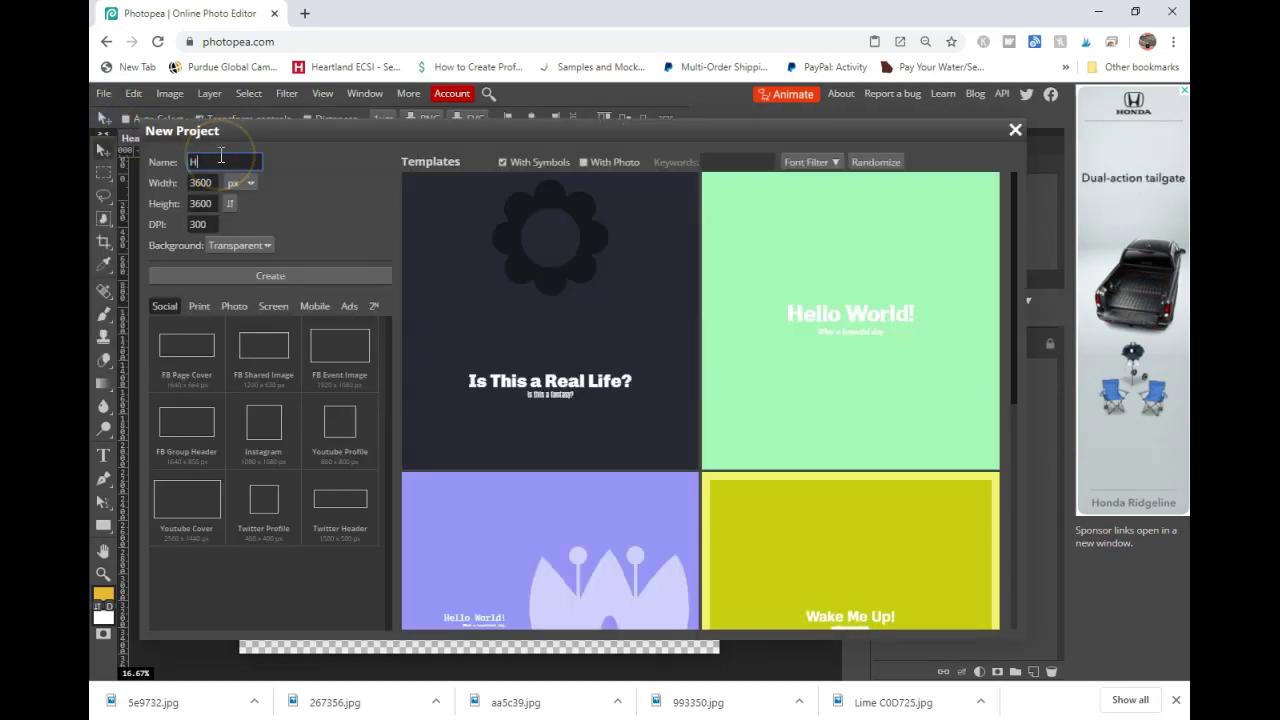
{"action": "type", "text": "eart Pattern"}
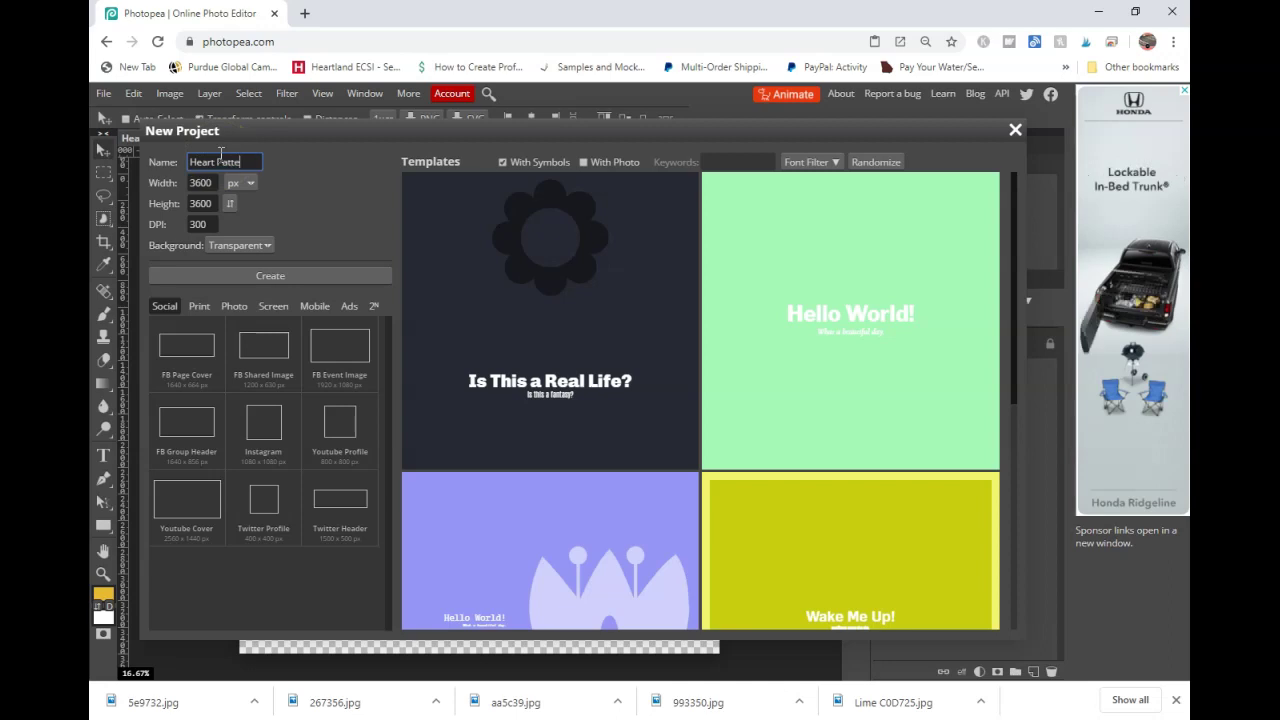
{"action": "left_click", "coordinate": [207, 158]}
{"action": "double_click", "coordinate": [203, 183]}
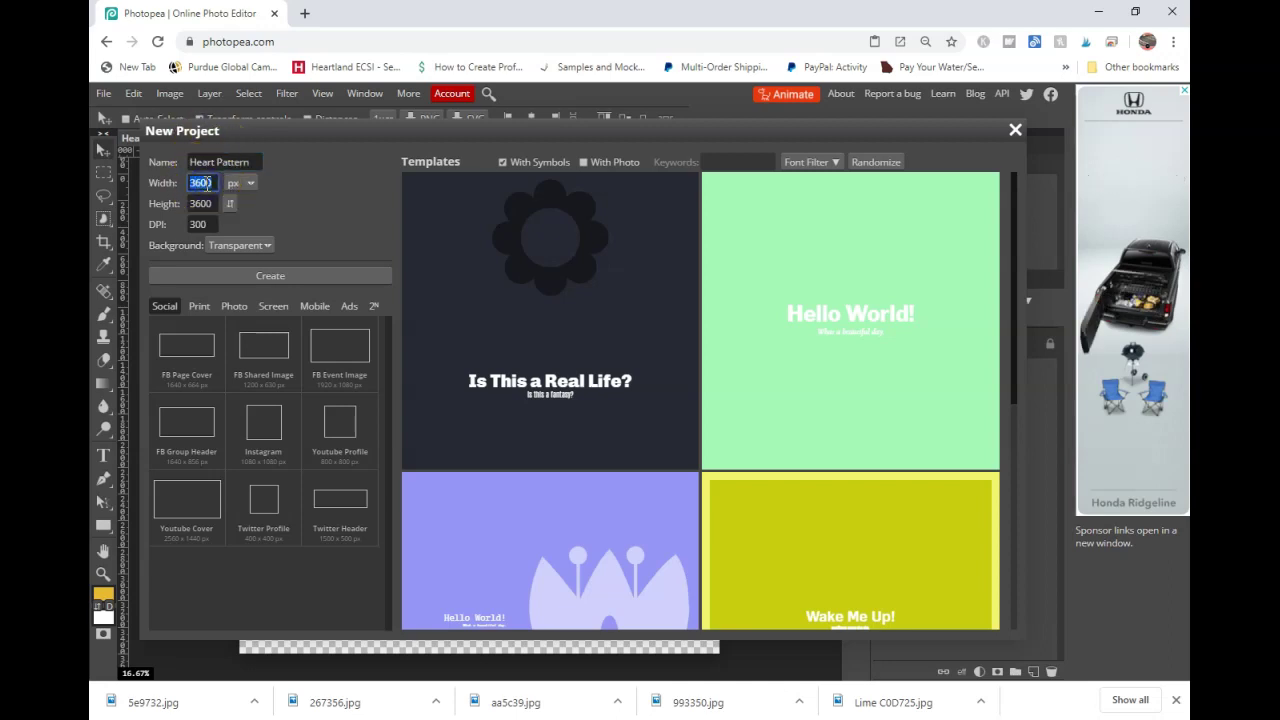
{"action": "type", "text": "601"}
{"action": "double_click", "coordinate": [207, 201]}
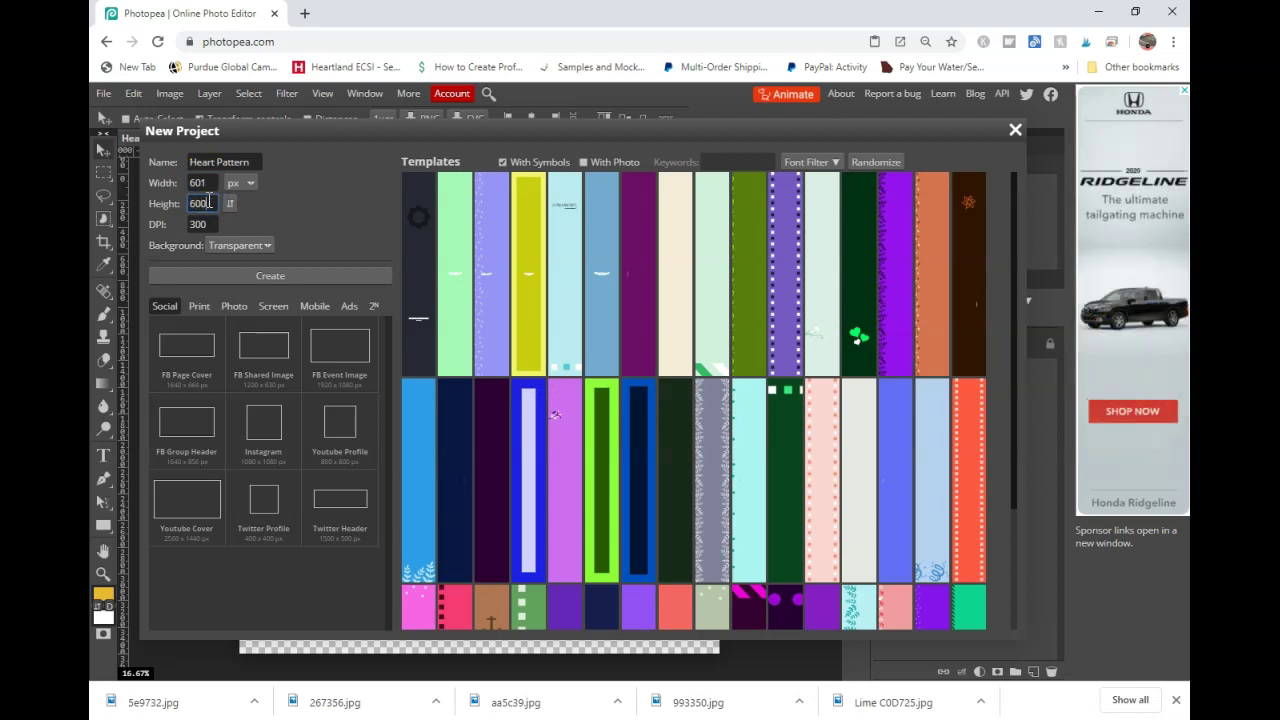
{"action": "type", "text": "600"}
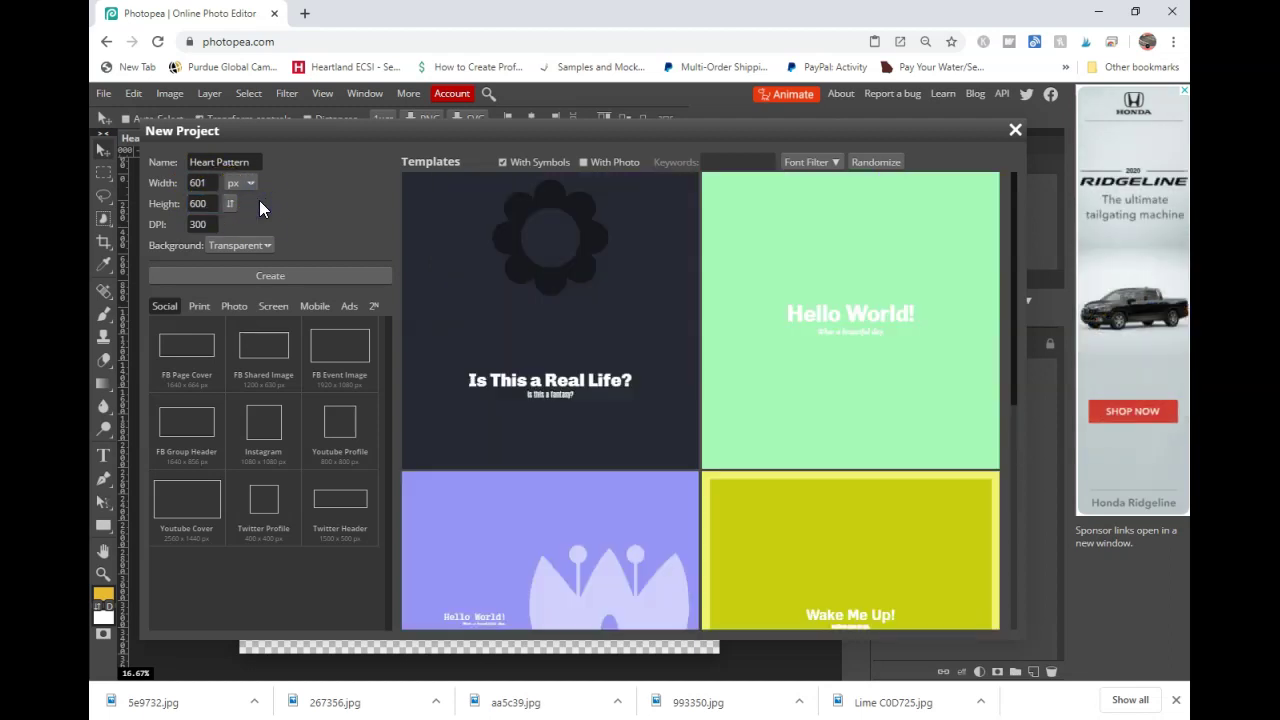
{"action": "left_click", "coordinate": [205, 224]}
Correct the width to 600 px in pixel units and create the transparent document
{"action": "double_click", "coordinate": [201, 184]}
{"action": "left_click", "coordinate": [243, 183]}
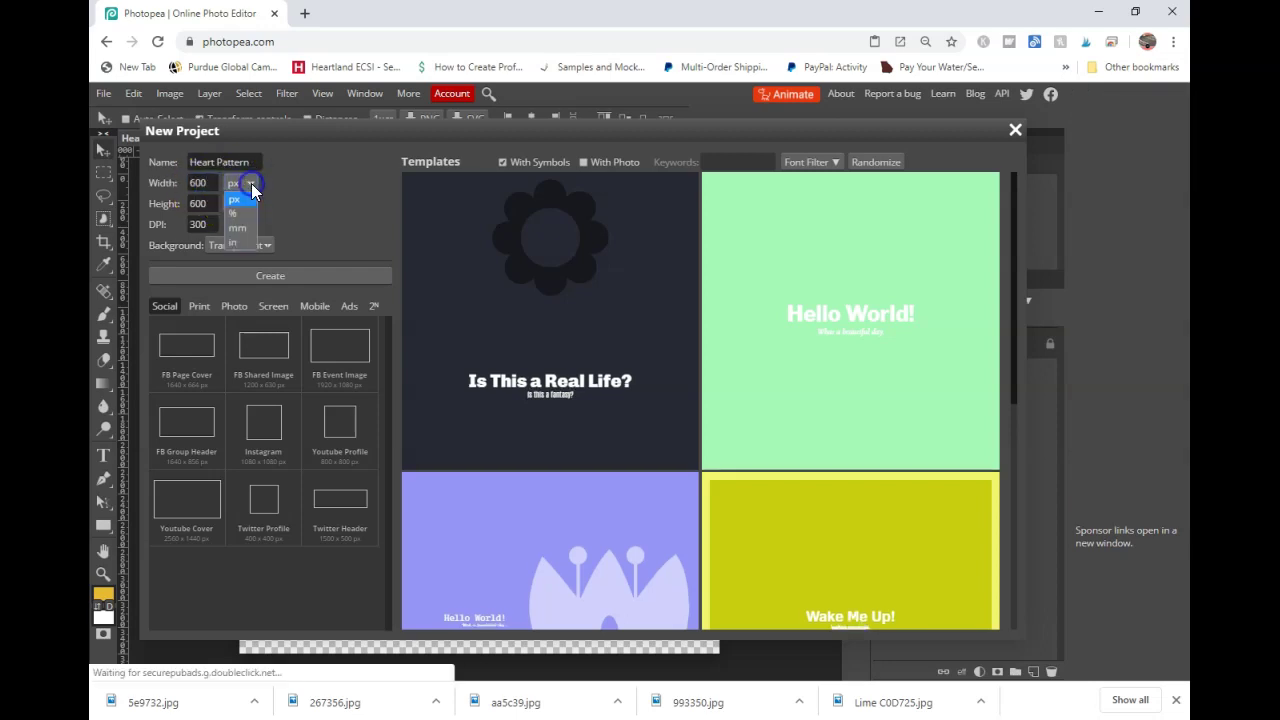
{"action": "left_click", "coordinate": [243, 229]}
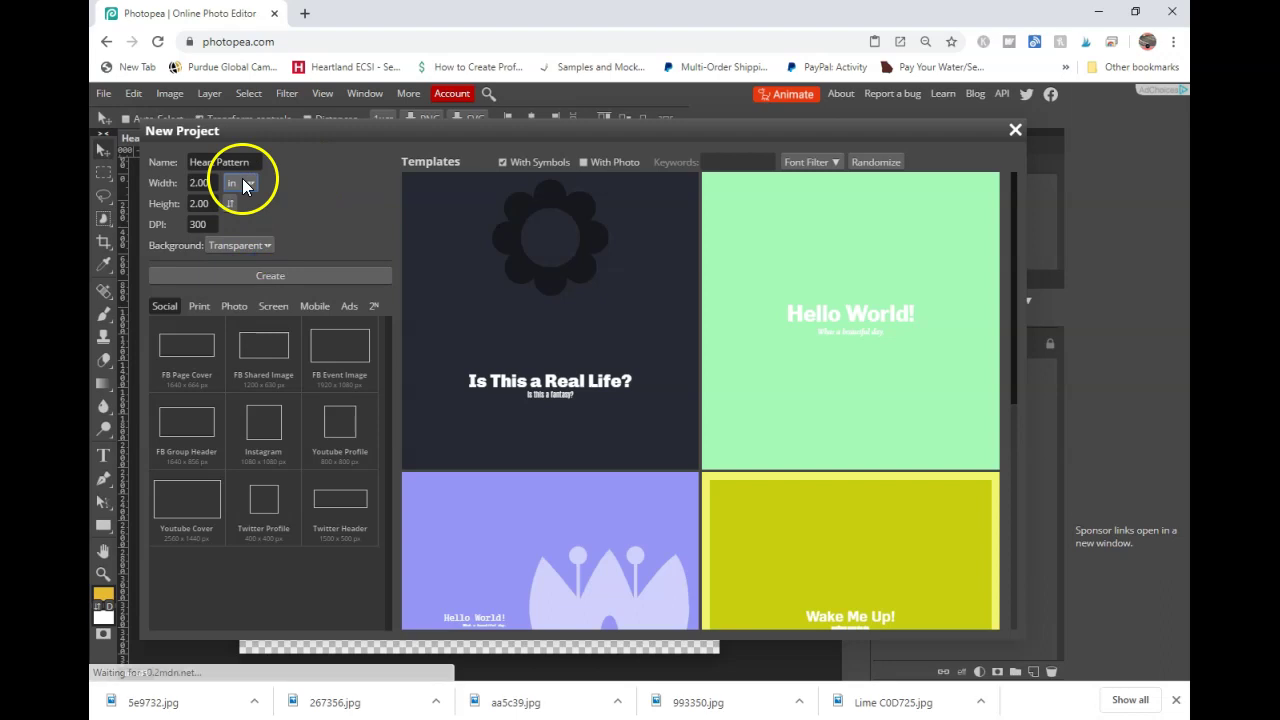
{"action": "left_click", "coordinate": [243, 183]}
{"action": "left_click", "coordinate": [242, 200]}
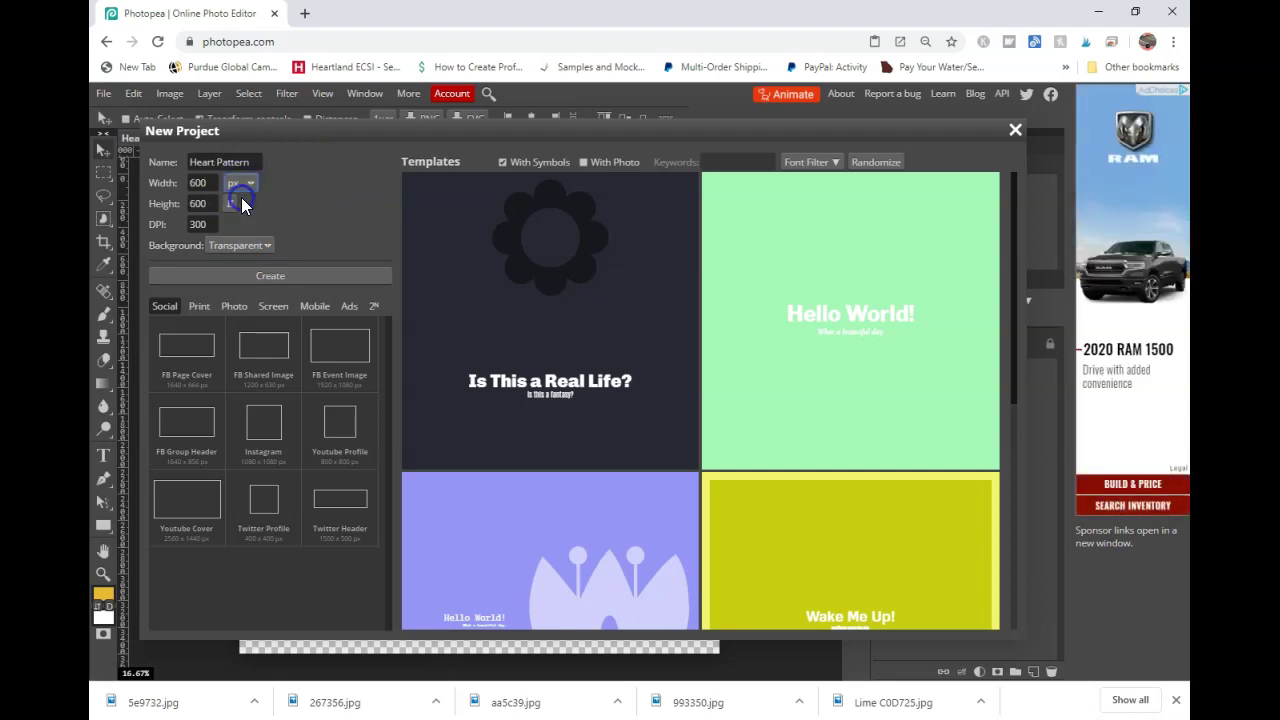
{"action": "left_click", "coordinate": [267, 278]}
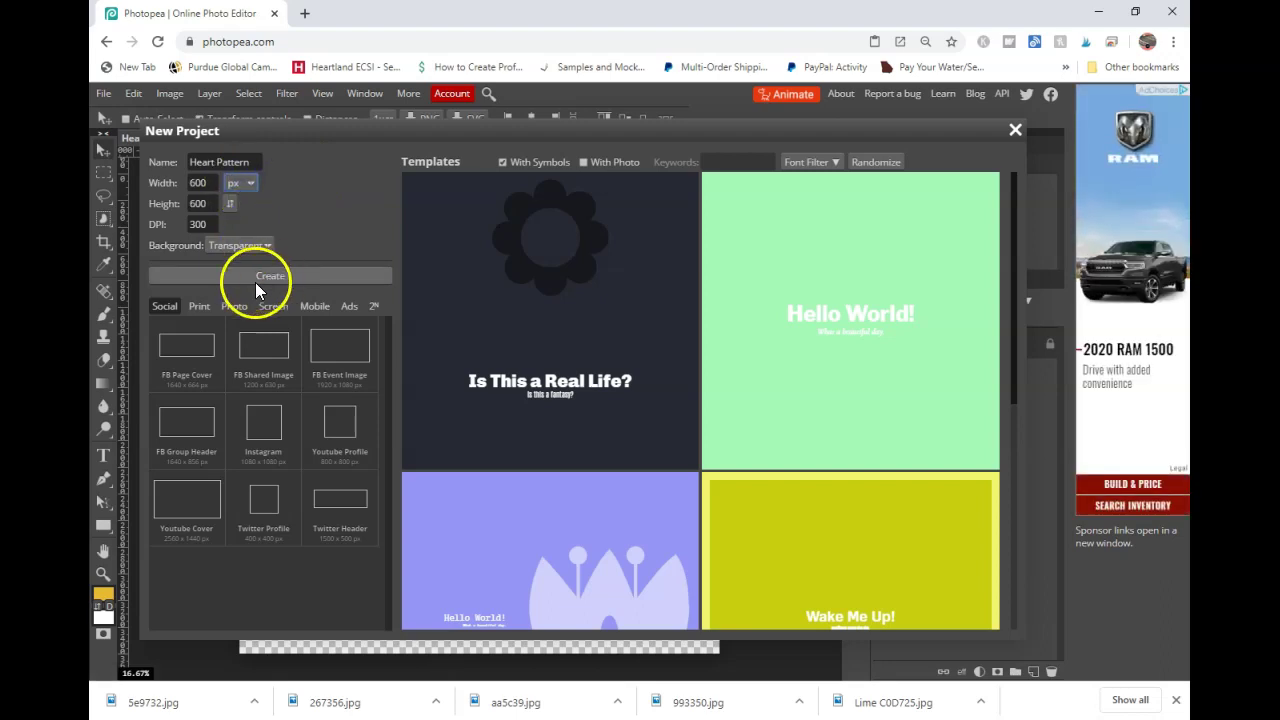
{"action": "left_click", "coordinate": [255, 282]}
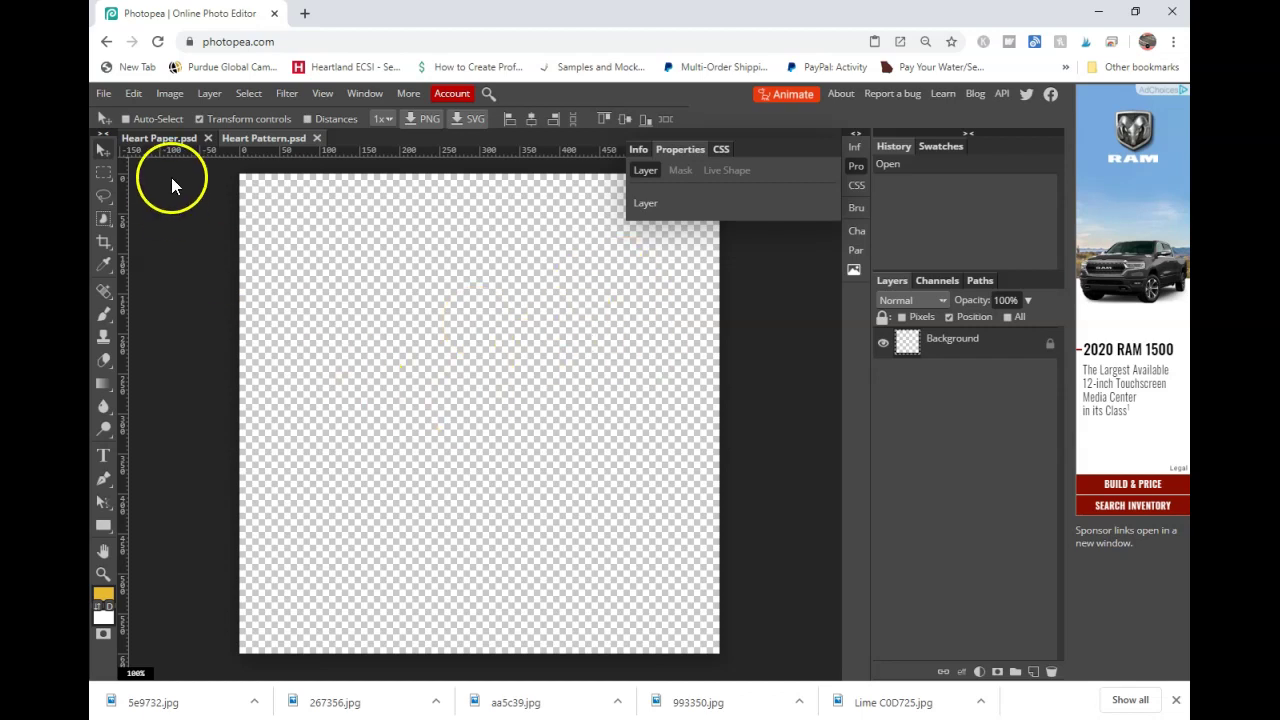
Place the green heart image into Heart Pattern and commit its placement
{"action": "left_click", "coordinate": [103, 94]}
{"action": "left_click", "coordinate": [130, 136]}
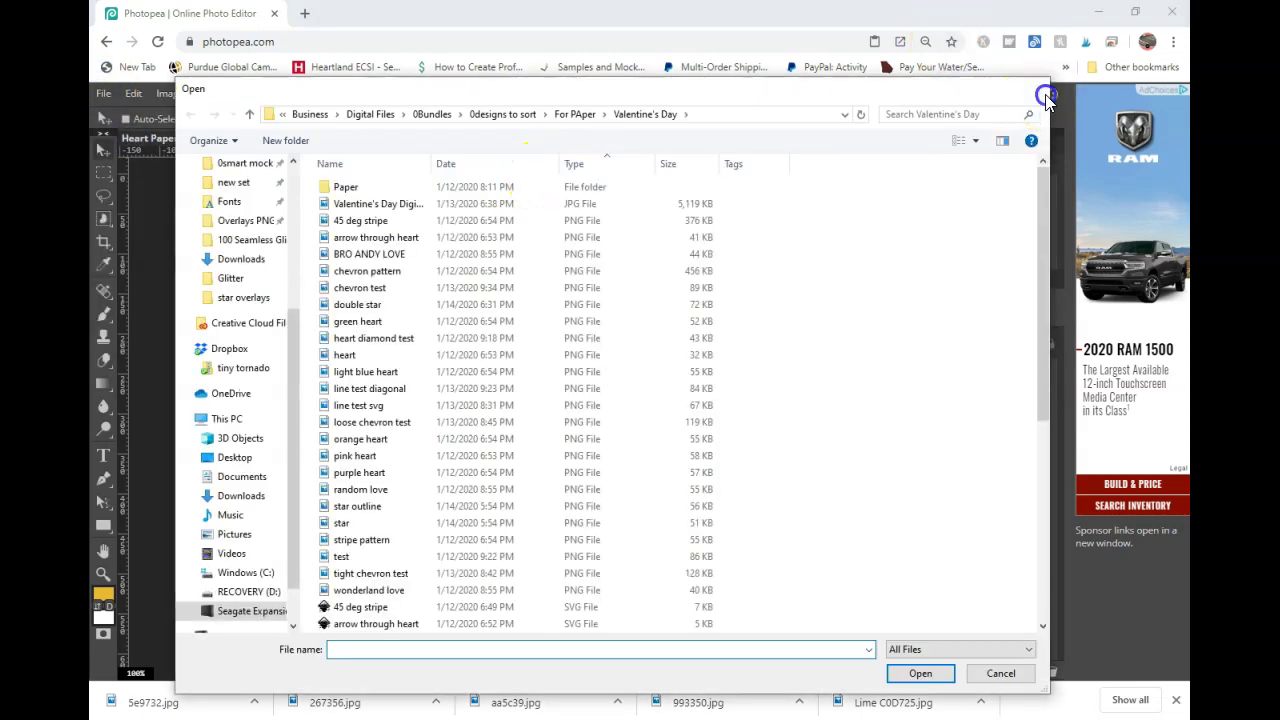
{"action": "left_click", "coordinate": [1036, 89]}
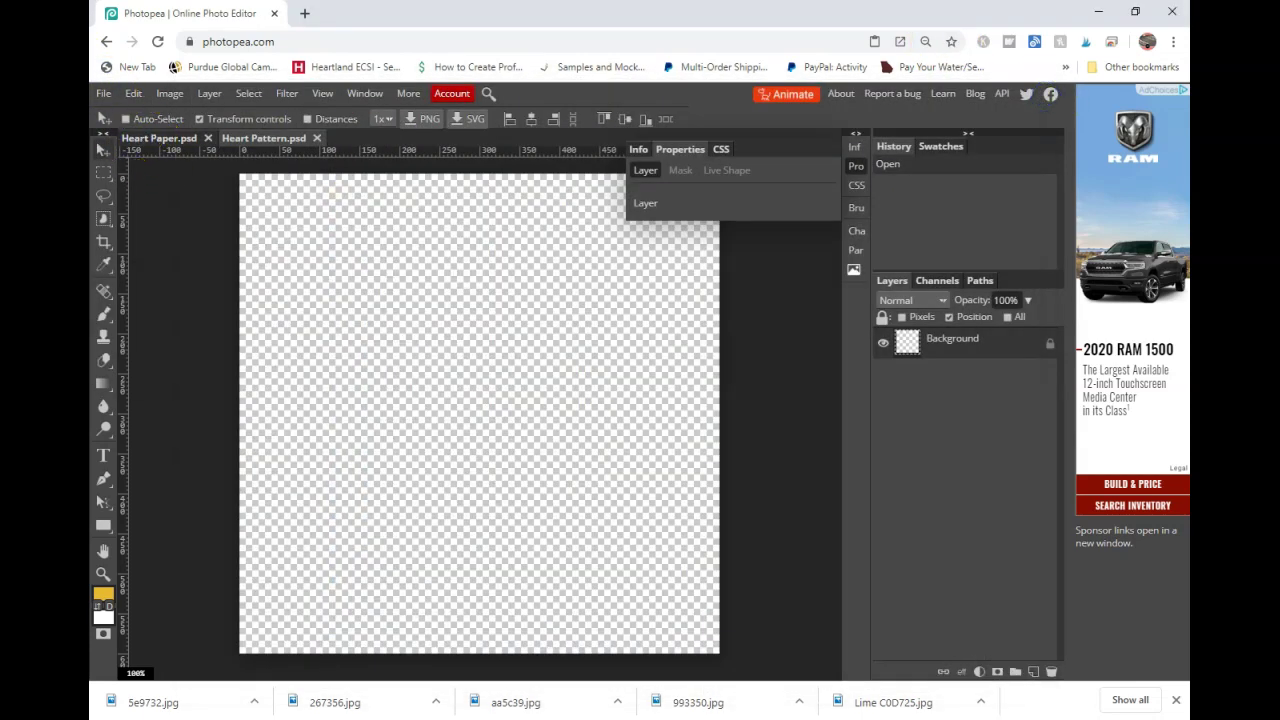
{"action": "left_click", "coordinate": [108, 95]}
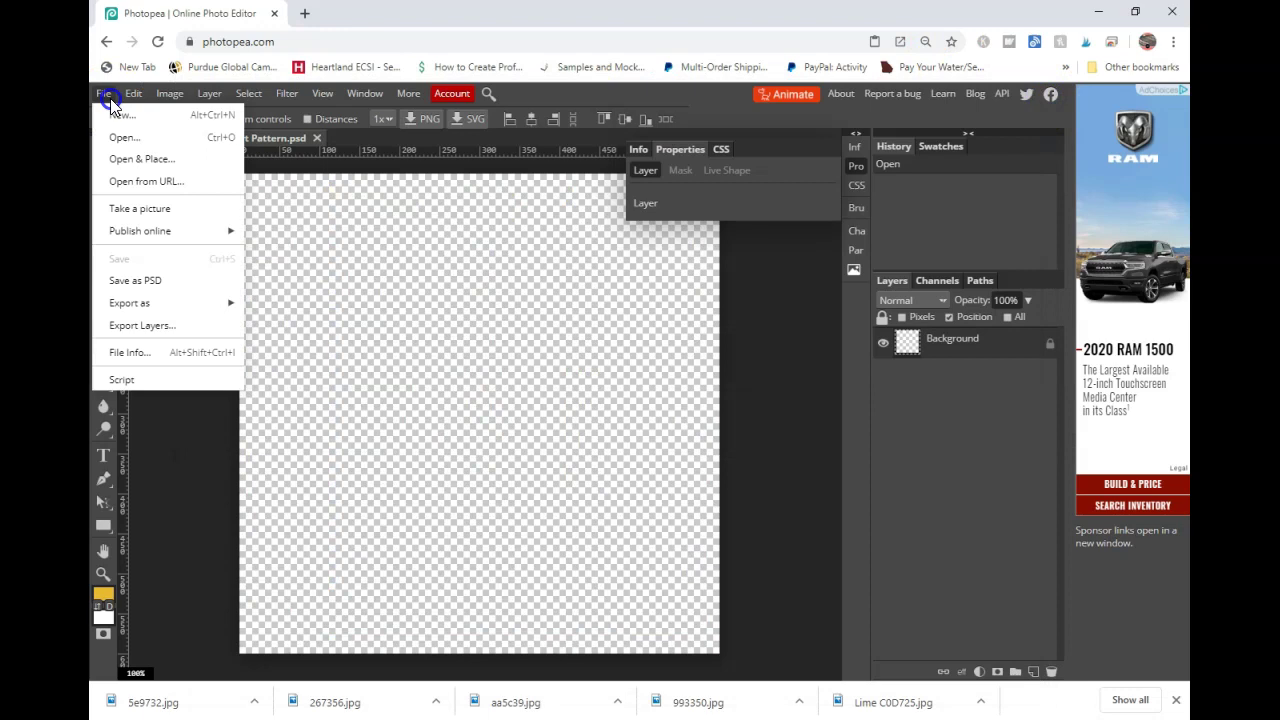
{"action": "left_click", "coordinate": [145, 156]}
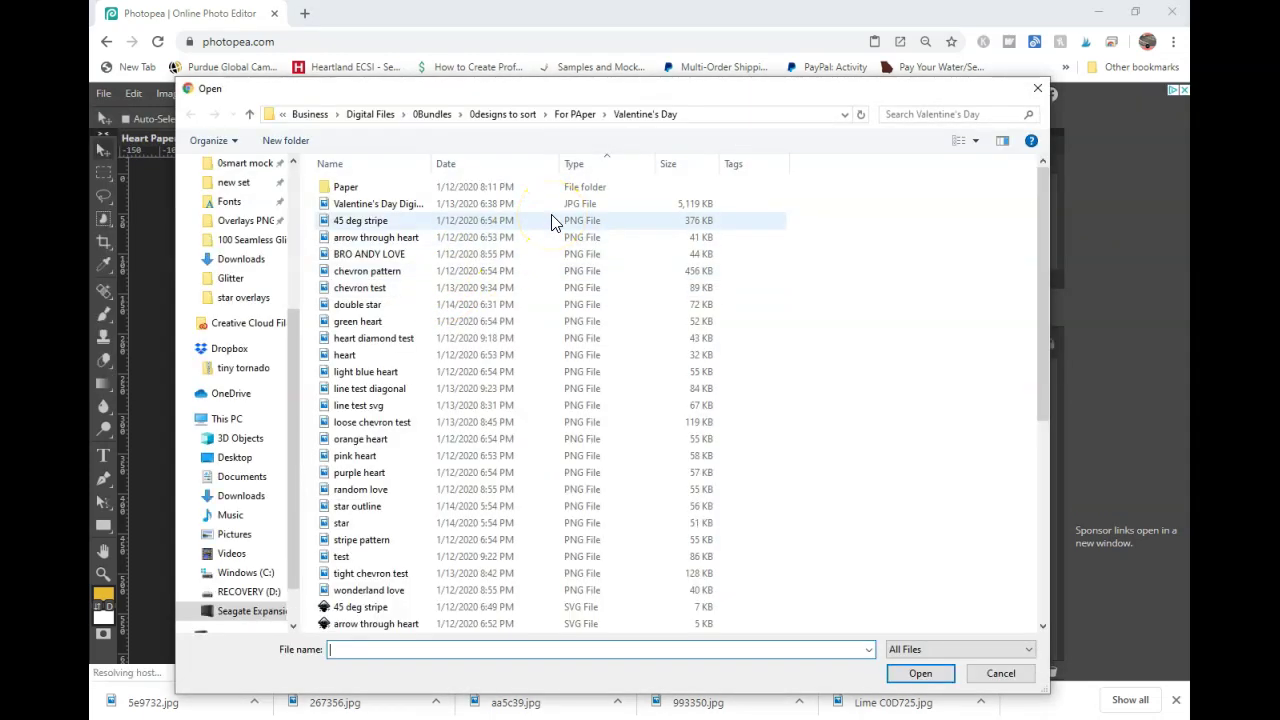
{"action": "double_click", "coordinate": [416, 320]}
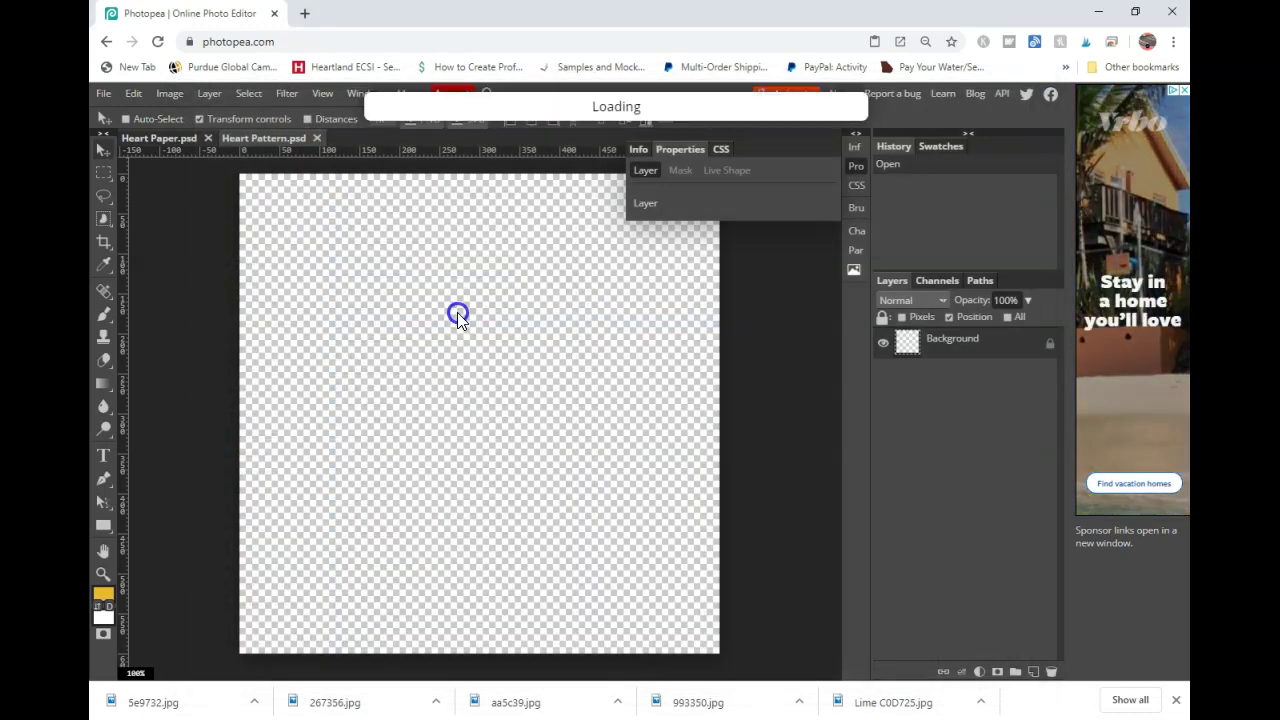
{"action": "left_click", "coordinate": [500, 314]}
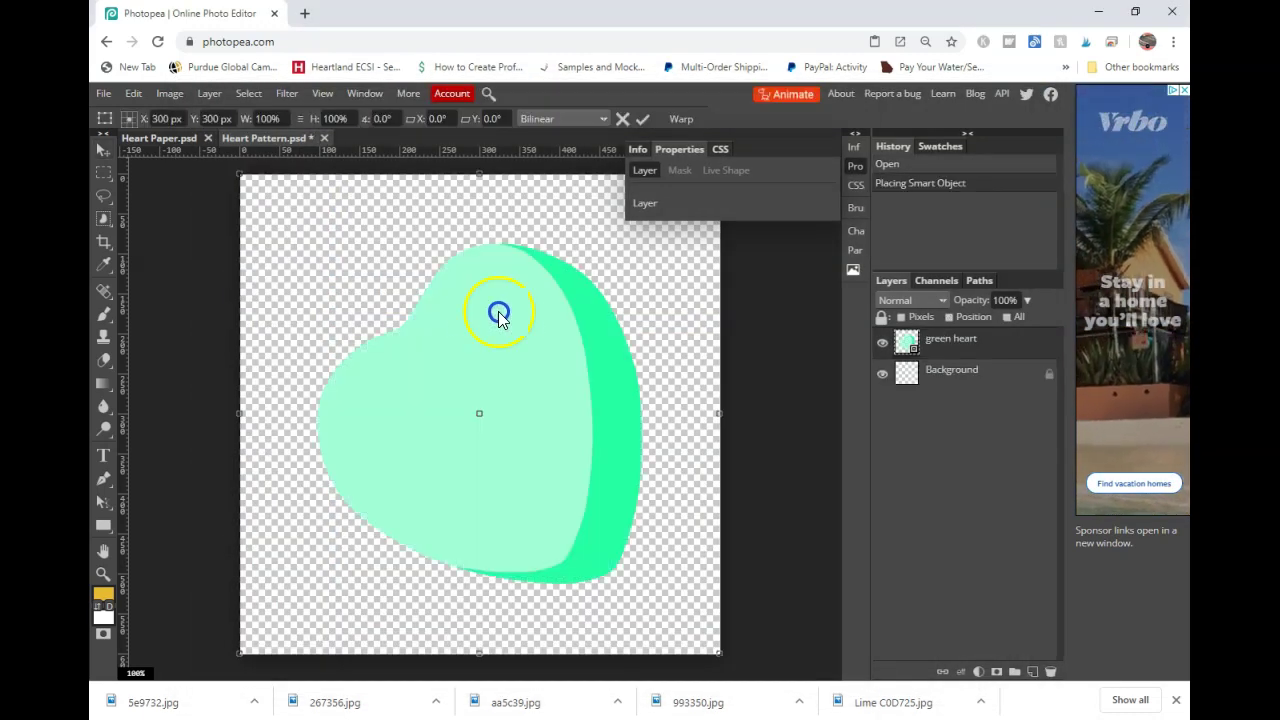
{"action": "left_click", "coordinate": [208, 150]}
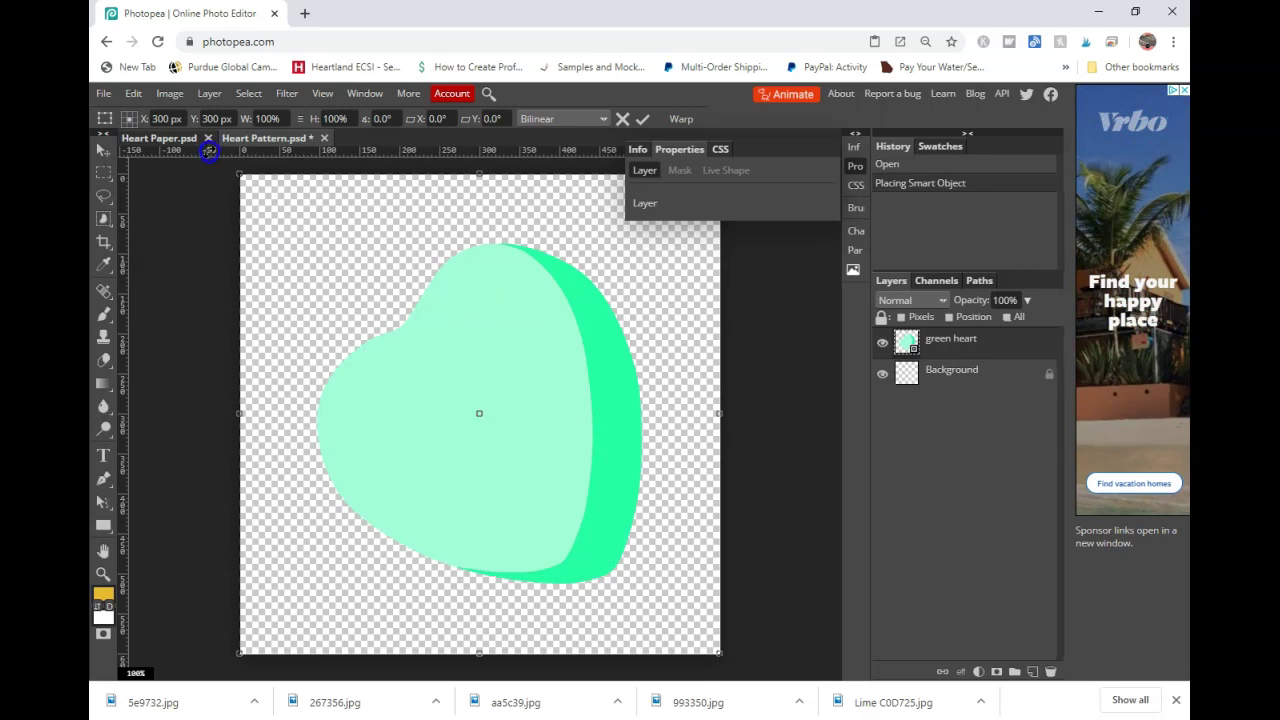
{"action": "key", "text": "Return"}
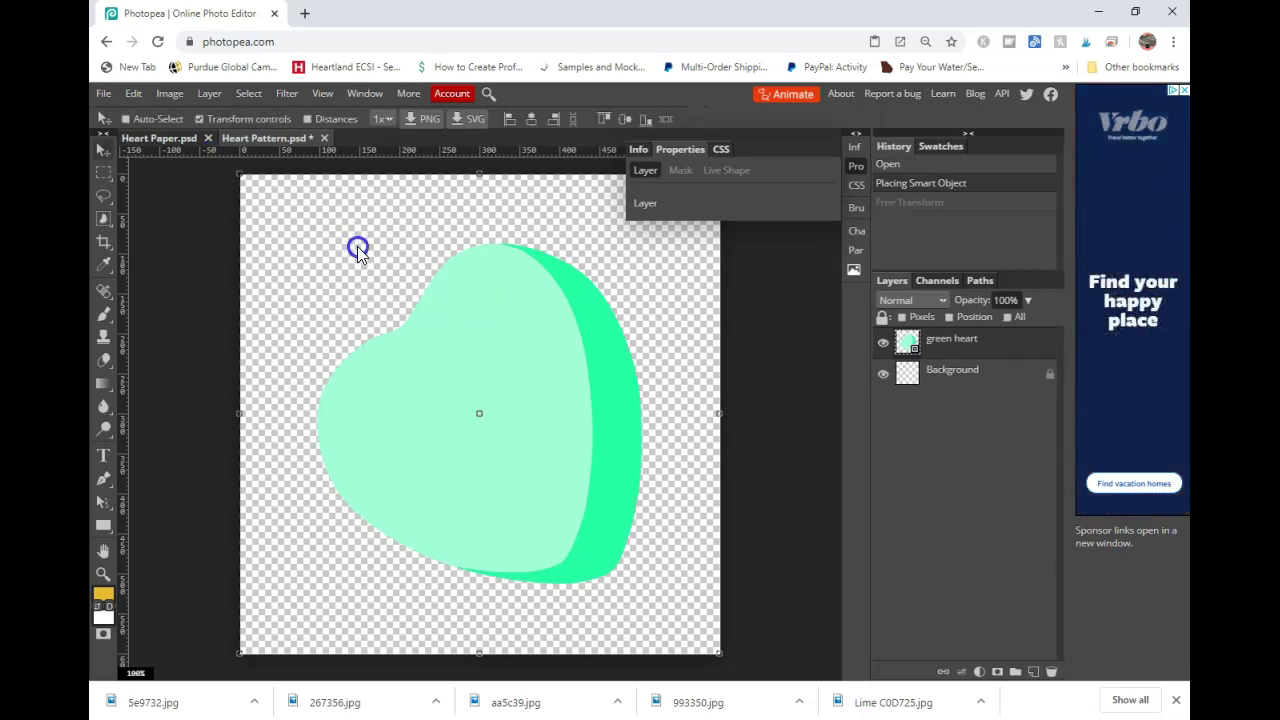
Open and close the Edit menu without choosing anything, then click on the canvas
{"action": "left_click", "coordinate": [138, 94]}
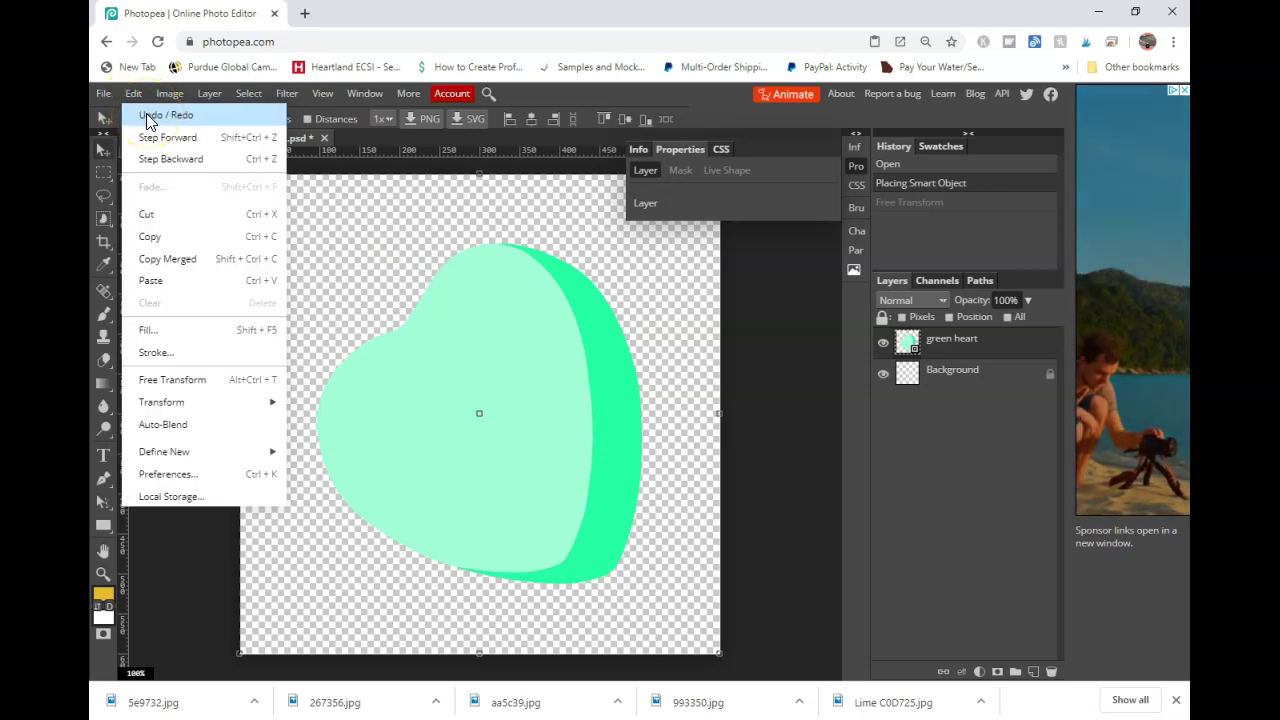
{"action": "left_click", "coordinate": [137, 97]}
{"action": "left_click", "coordinate": [451, 323]}
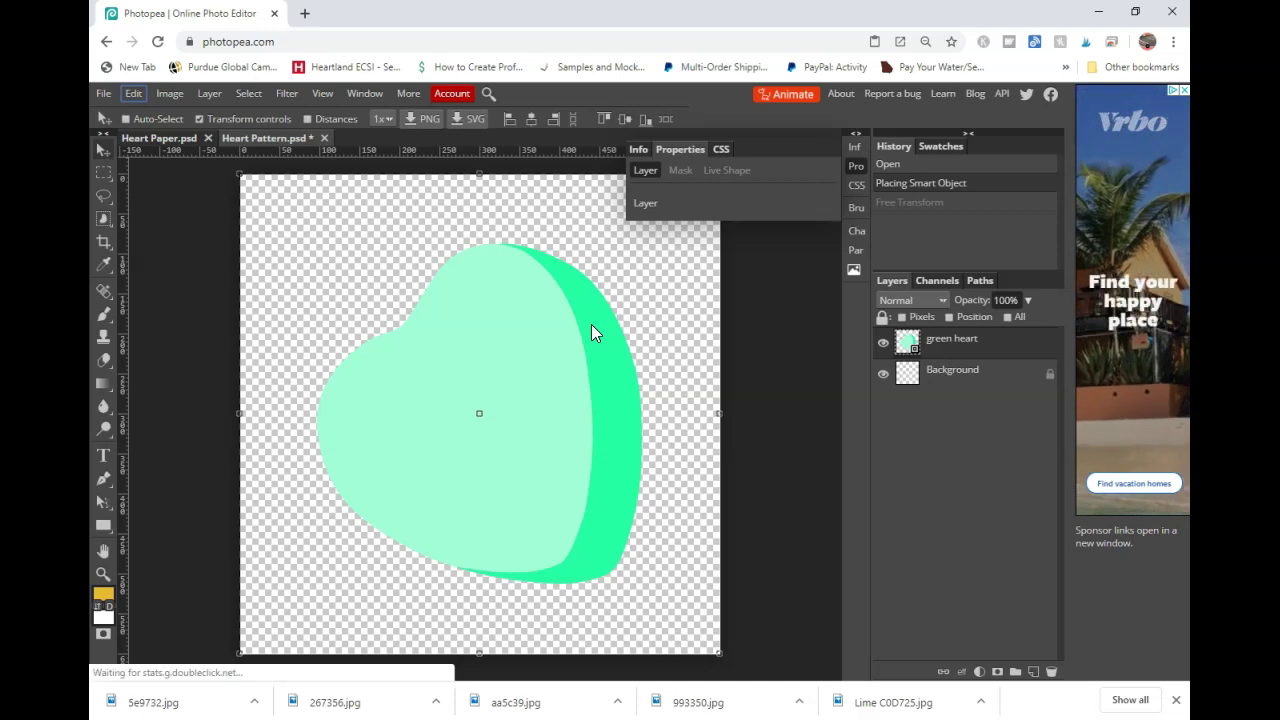
{"action": "left_click", "coordinate": [301, 465]}
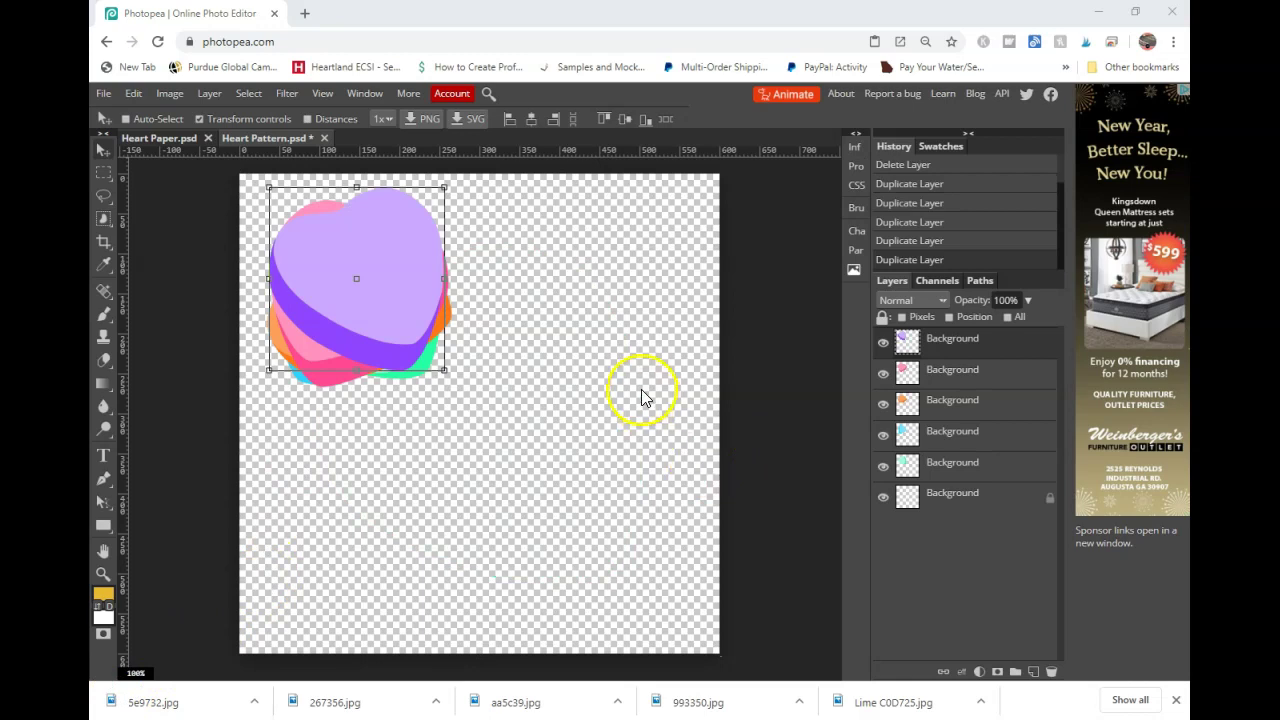
Drag the purple heart to the centre, the pink heart to the lower left, and the orange heart to the right edge
{"action": "left_click_drag", "start_coordinate": [585, 342], "coordinate": [706, 470]}
{"action": "left_click_drag", "start_coordinate": [520, 277], "coordinate": [525, 527]}
{"action": "left_click", "coordinate": [985, 373]}
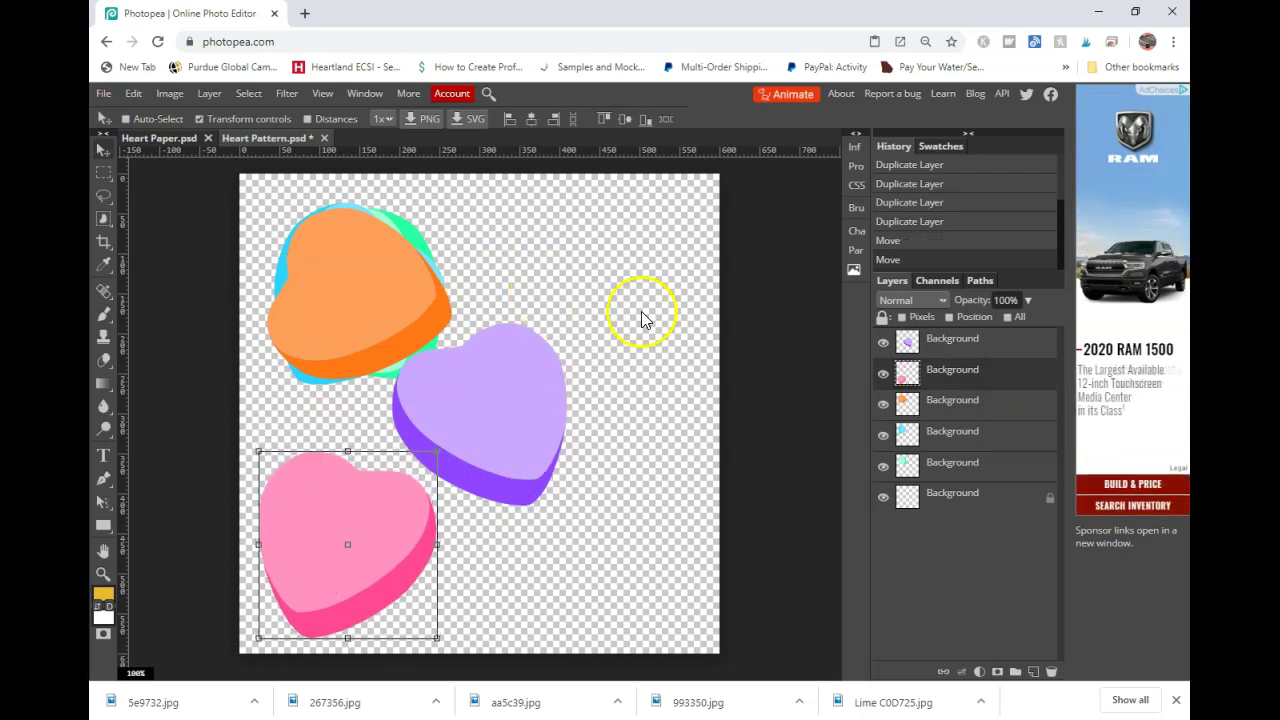
{"action": "left_click", "coordinate": [983, 413]}
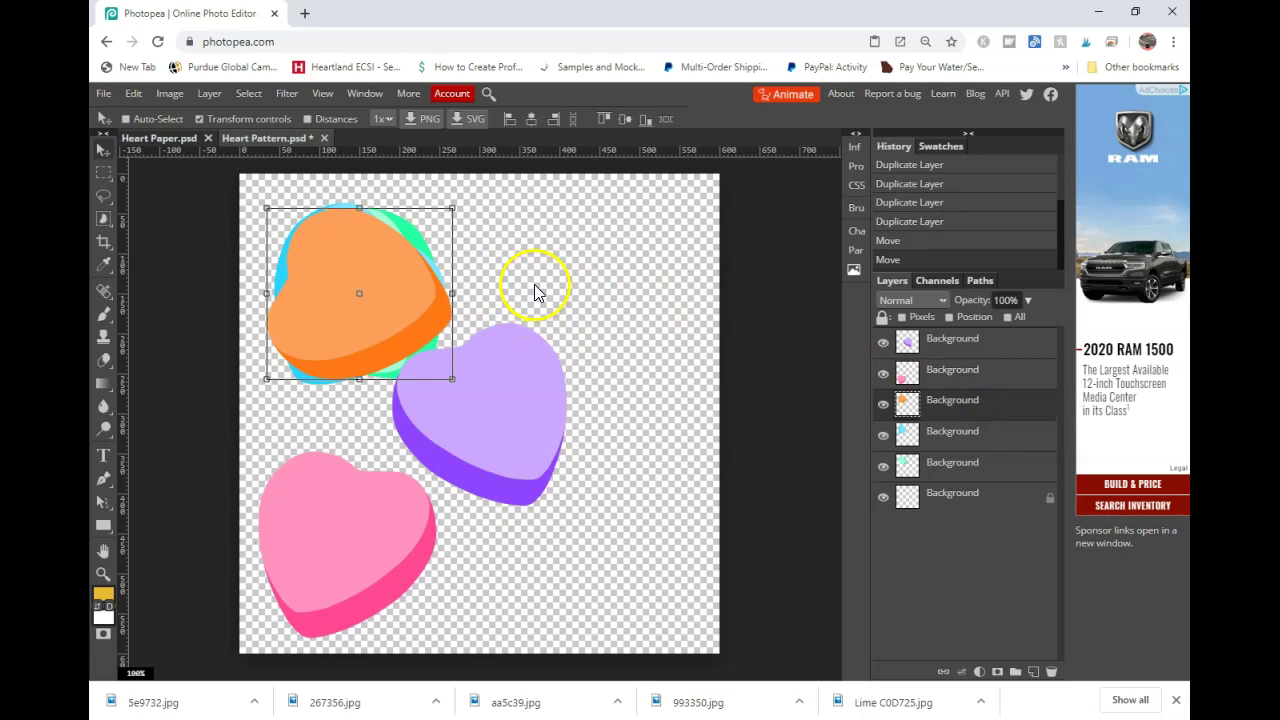
{"action": "left_click_drag", "start_coordinate": [534, 284], "coordinate": [780, 388]}
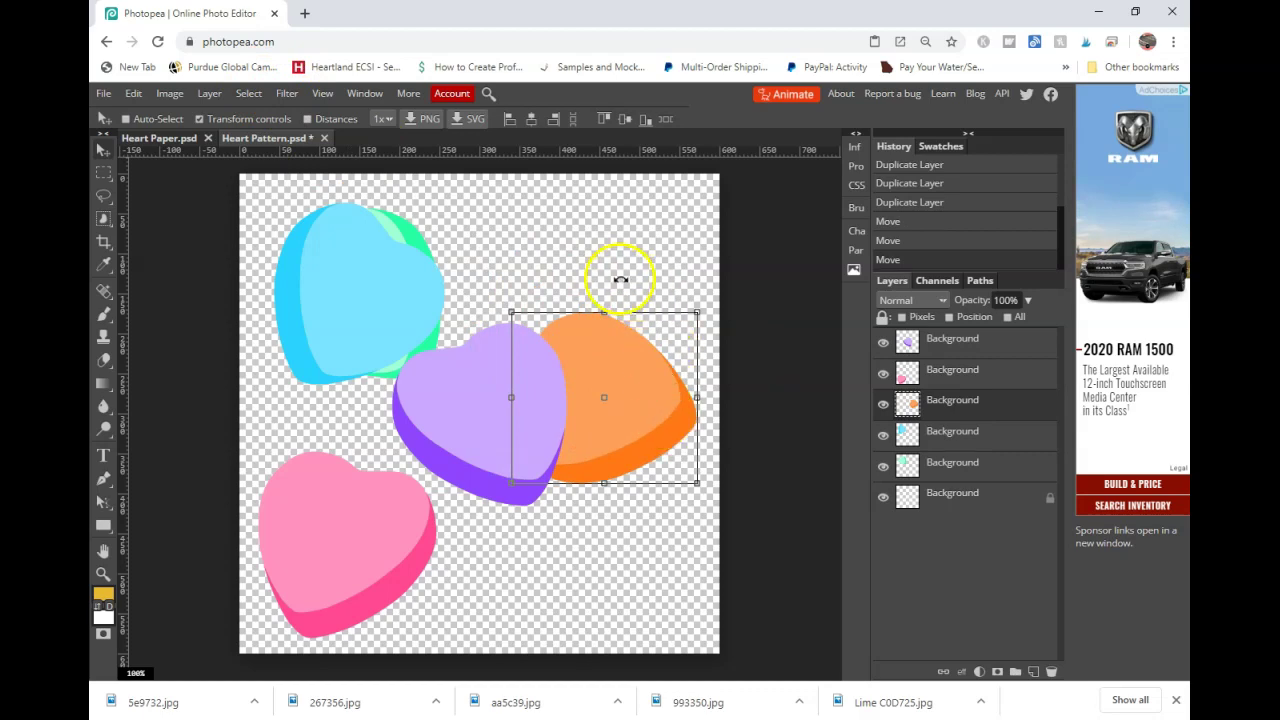
{"action": "left_click_drag", "start_coordinate": [753, 258], "coordinate": [868, 258]}
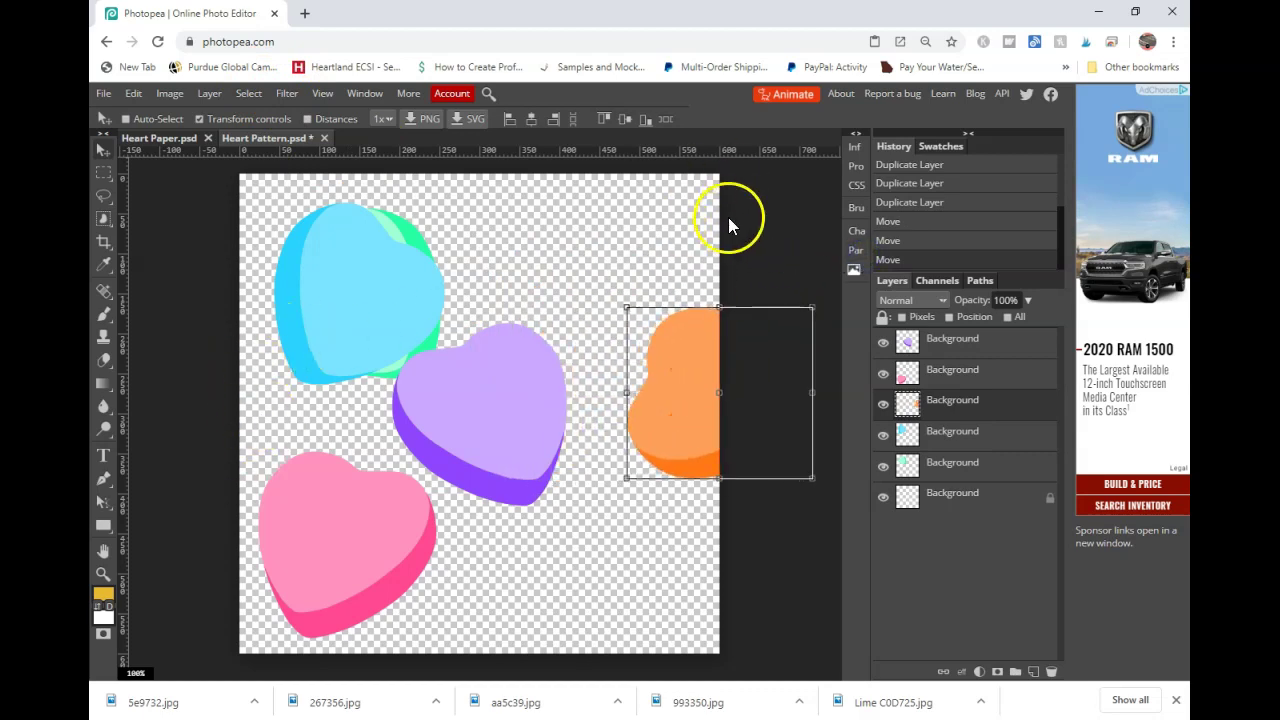
{"action": "left_click_drag", "start_coordinate": [660, 225], "coordinate": [571, 225]}
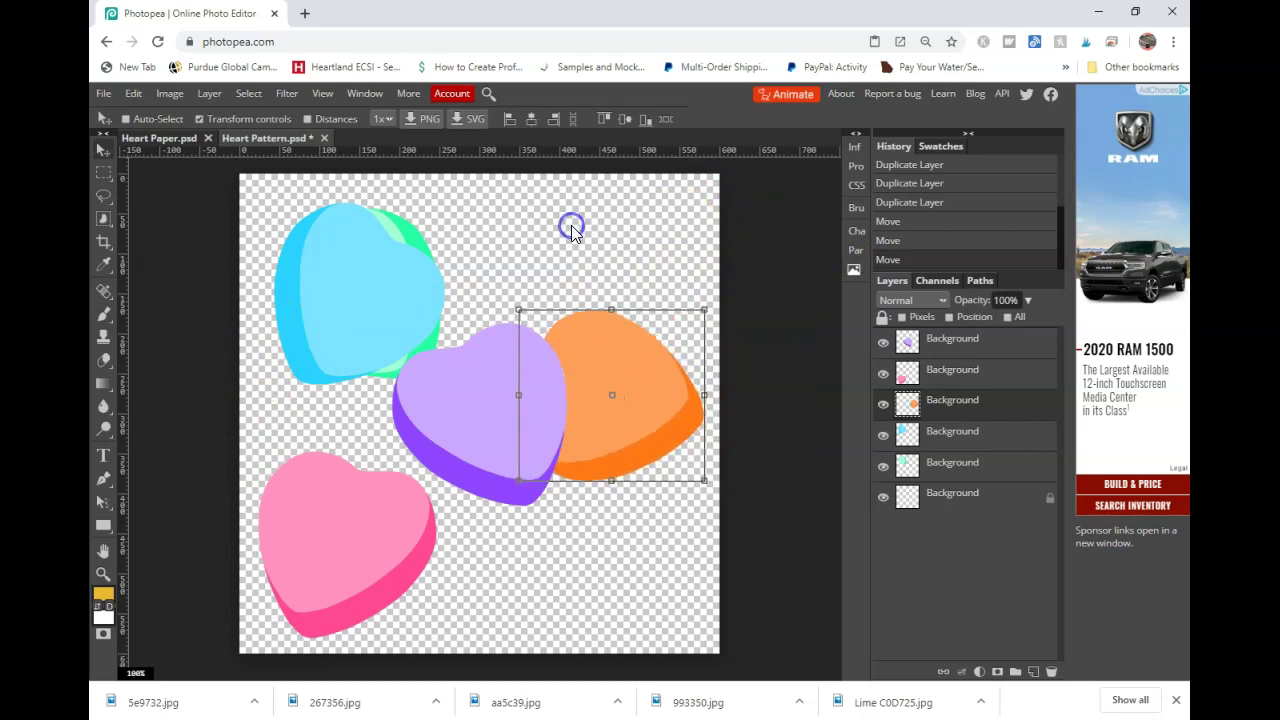
{"action": "left_click", "coordinate": [285, 97]}
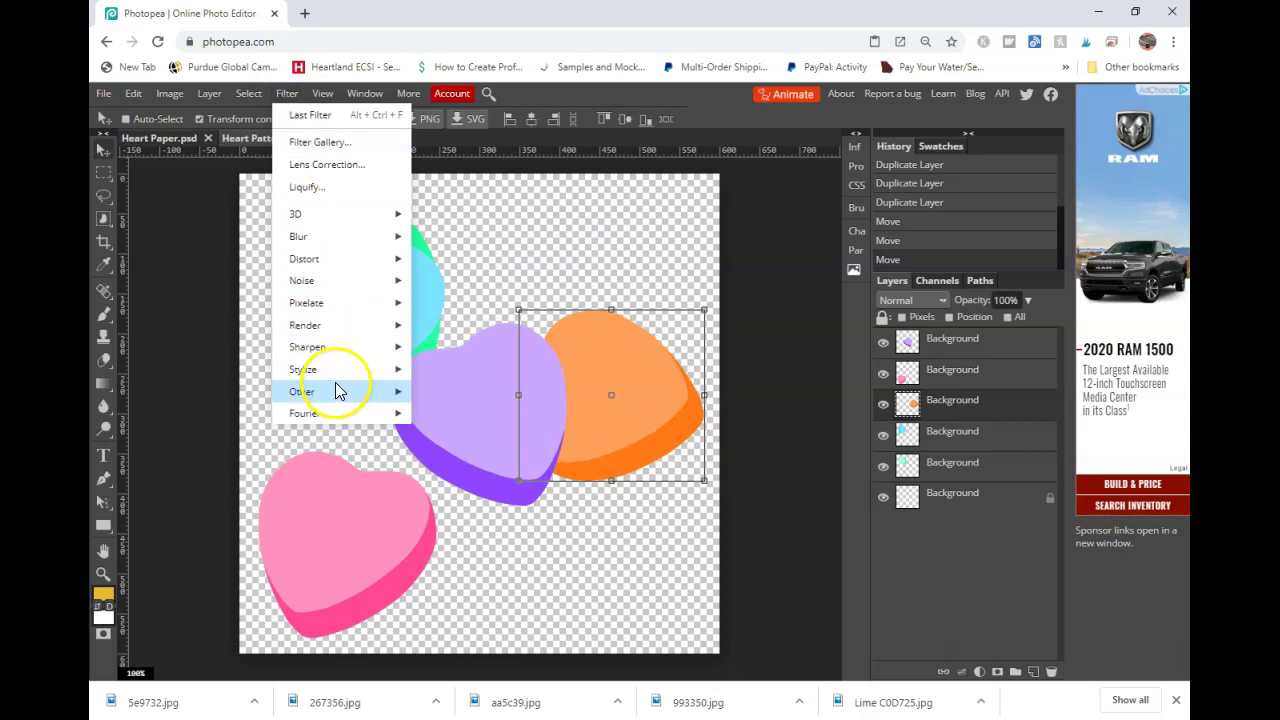
Apply a wrap-around Offset of 133 px horizontally to the orange heart
{"action": "mouse_move", "coordinate": [337, 391]}
{"action": "left_click", "coordinate": [469, 456]}
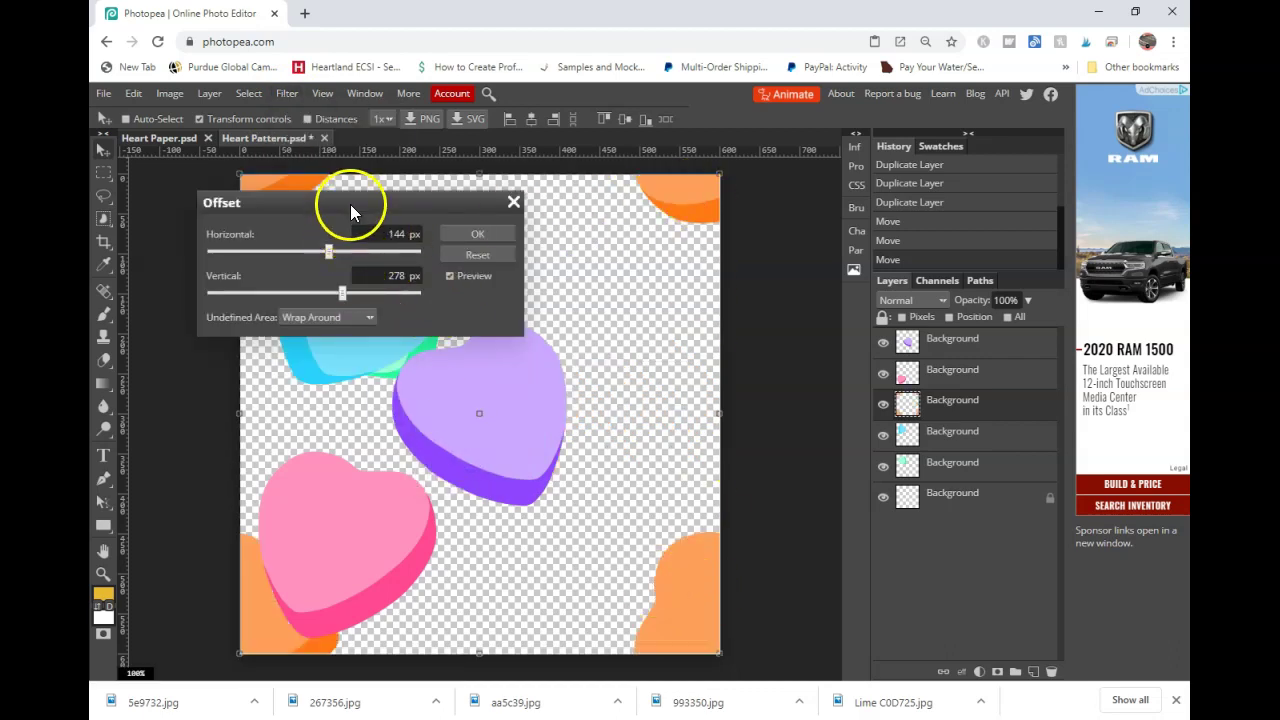
{"action": "left_click_drag", "start_coordinate": [350, 204], "coordinate": [468, 212]}
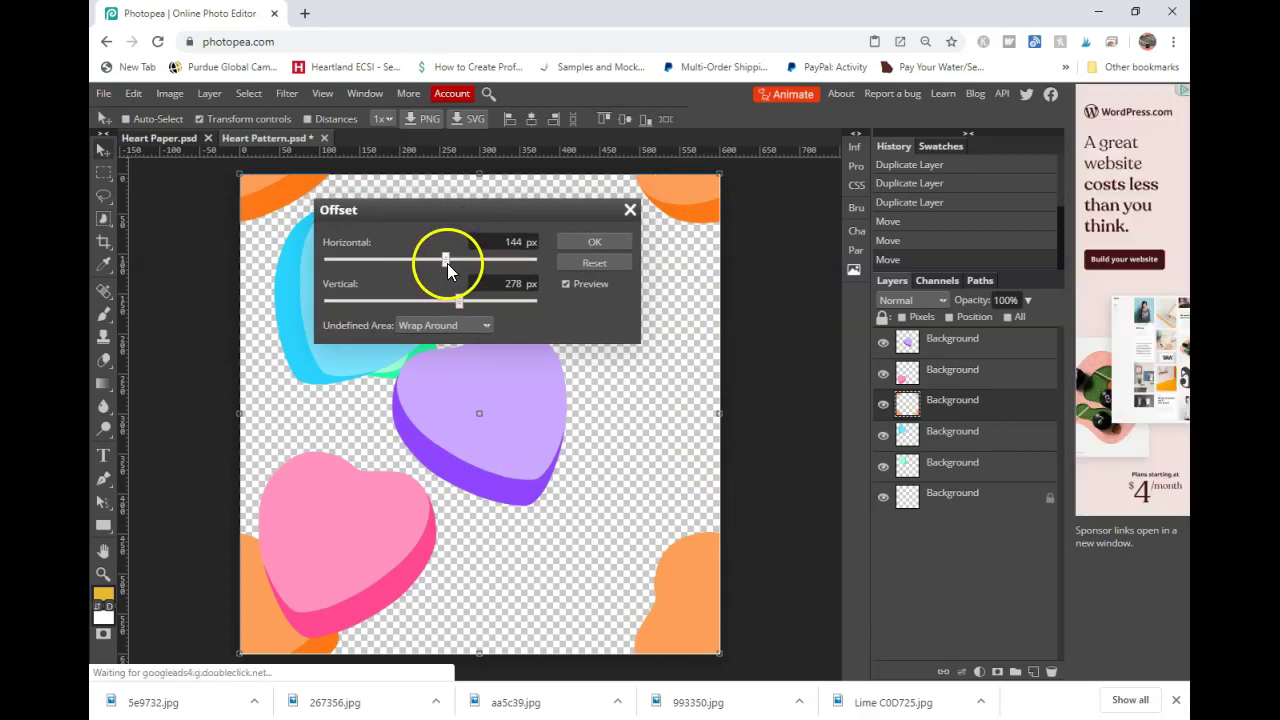
{"action": "left_click_drag", "start_coordinate": [447, 263], "coordinate": [489, 305]}
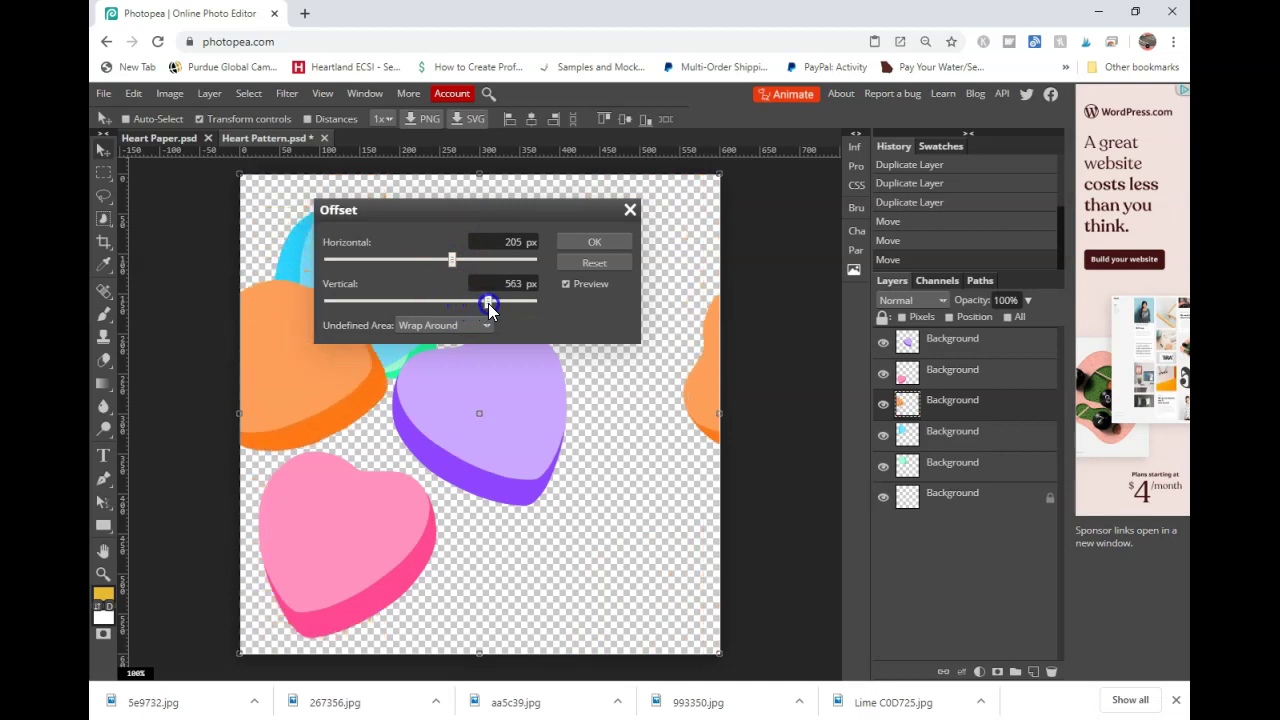
{"action": "left_click_drag", "start_coordinate": [452, 259], "coordinate": [479, 298]}
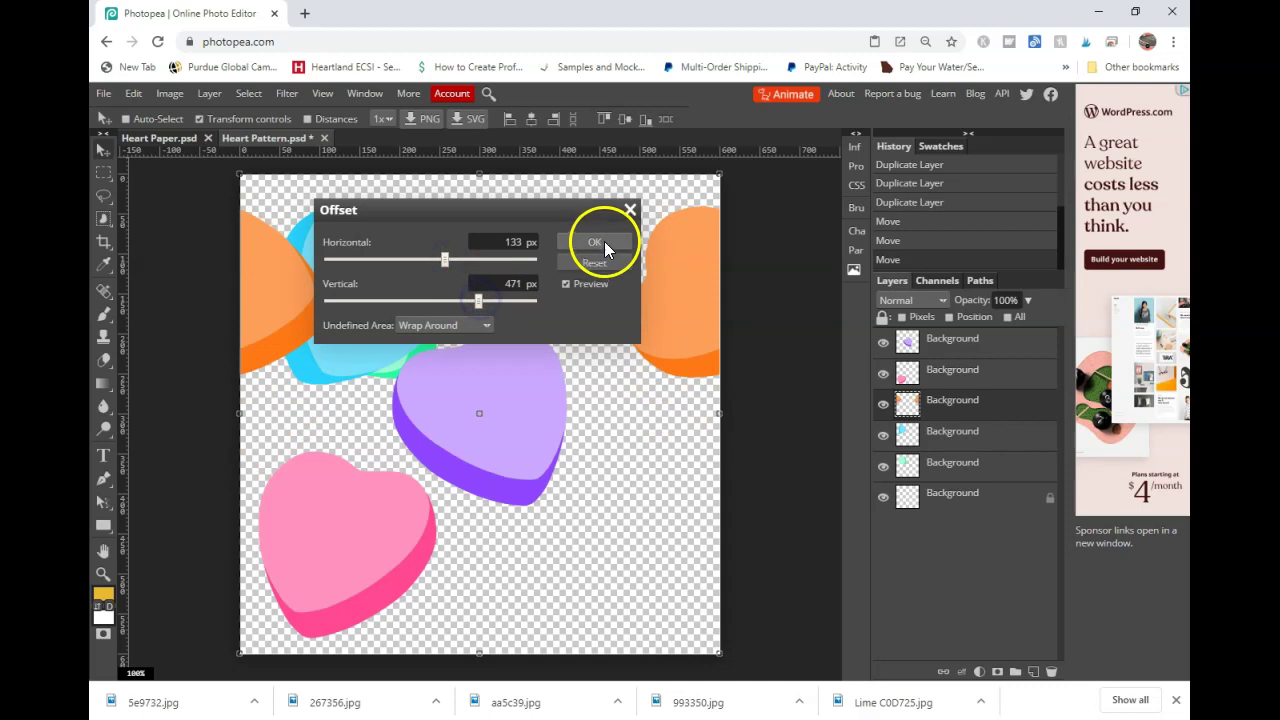
{"action": "left_click", "coordinate": [594, 242]}
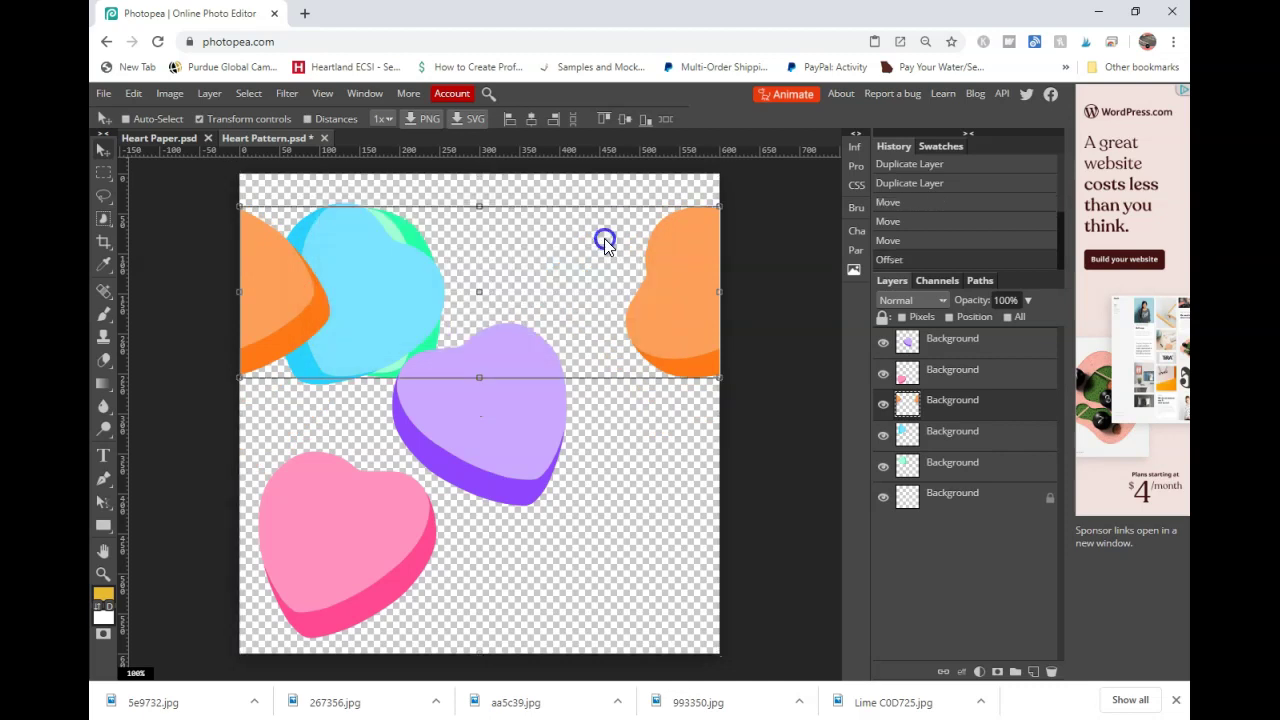
Move the blue heart to the lower right, under the purple heart
{"action": "left_click", "coordinate": [963, 440]}
{"action": "left_click_drag", "start_coordinate": [655, 518], "coordinate": [838, 650]}
{"action": "left_click_drag", "start_coordinate": [620, 349], "coordinate": [612, 394]}
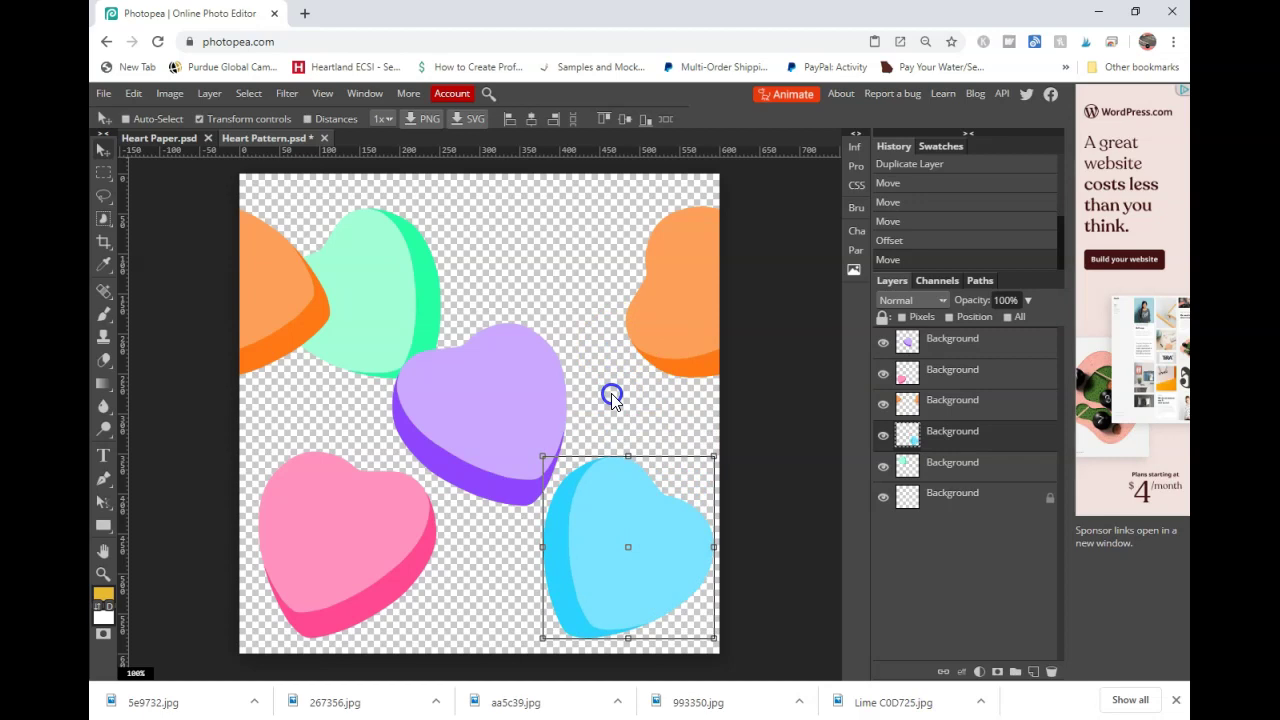
Wrap the green heart with an Offset of -51 px horizontal and -61 px vertical, then nudge the purple heart
{"action": "left_click", "coordinate": [955, 465]}
{"action": "left_click_drag", "start_coordinate": [557, 260], "coordinate": [621, 205]}
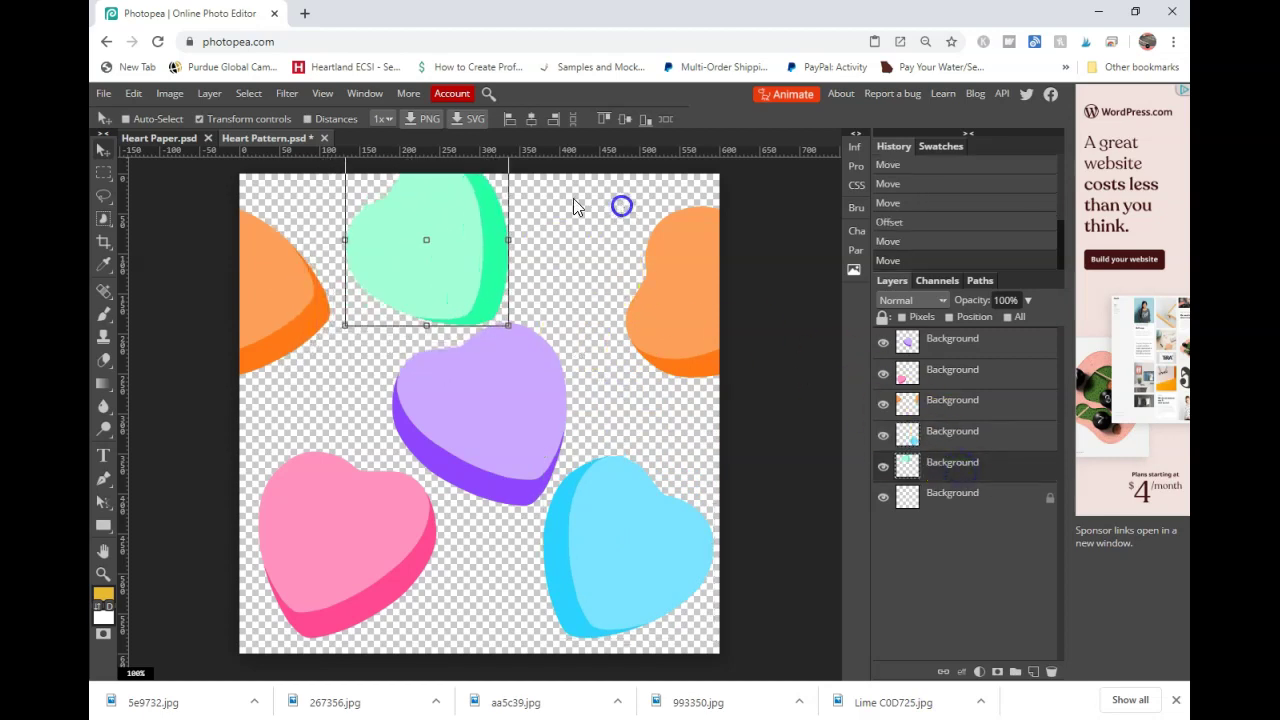
{"action": "left_click", "coordinate": [299, 93]}
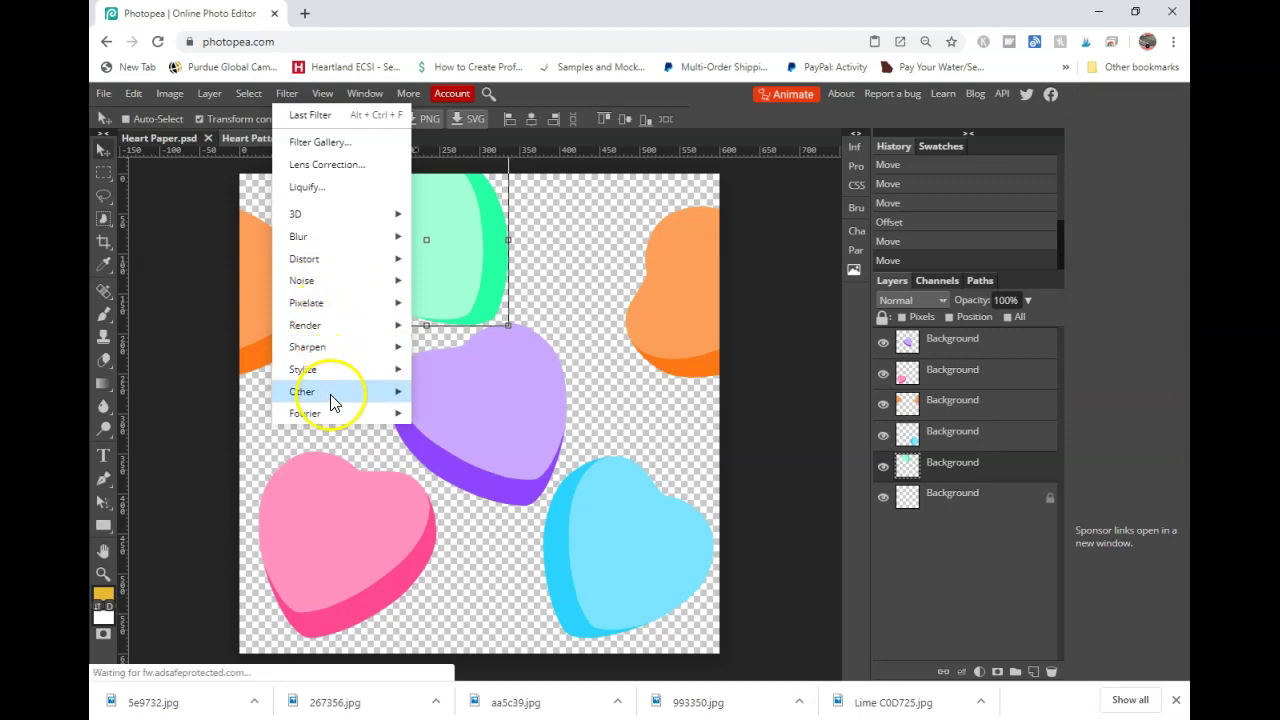
{"action": "mouse_move", "coordinate": [334, 402]}
{"action": "left_click", "coordinate": [445, 456]}
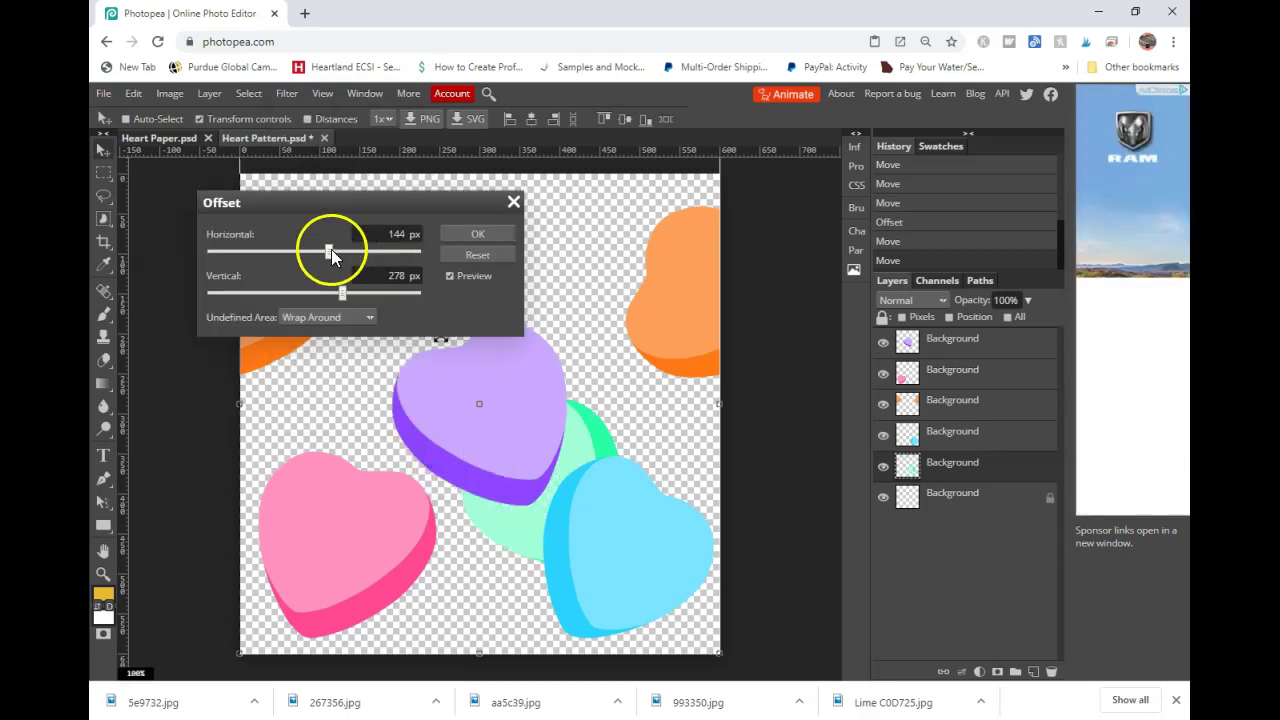
{"action": "left_click_drag", "start_coordinate": [331, 252], "coordinate": [336, 252]}
{"action": "left_click_drag", "start_coordinate": [346, 208], "coordinate": [893, 176]}
{"action": "left_click_drag", "start_coordinate": [877, 228], "coordinate": [852, 228]}
{"action": "left_click_drag", "start_coordinate": [887, 270], "coordinate": [861, 228]}
{"action": "left_click", "coordinate": [1016, 209]}
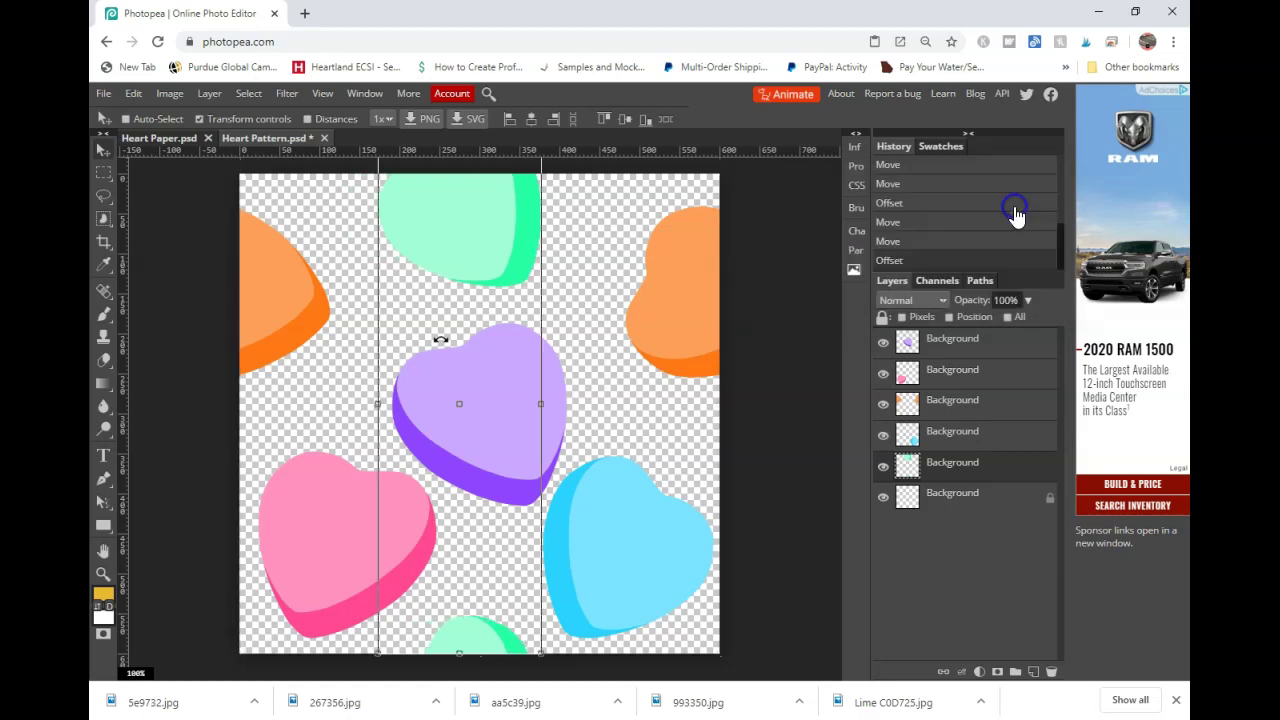
{"action": "left_click", "coordinate": [952, 343]}
{"action": "left_click_drag", "start_coordinate": [623, 414], "coordinate": [615, 398]}
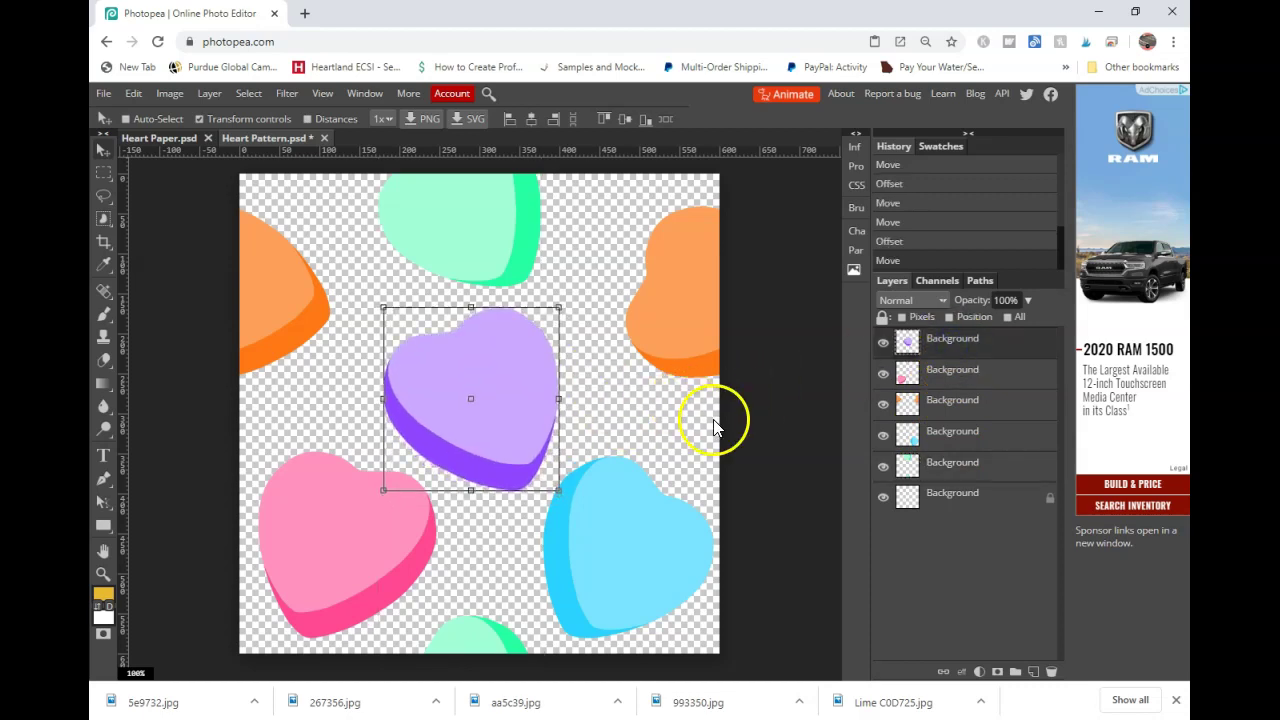
Define the heart arrangement as a new pattern via Edit > Define New > Pattern
{"action": "left_click", "coordinate": [752, 418]}
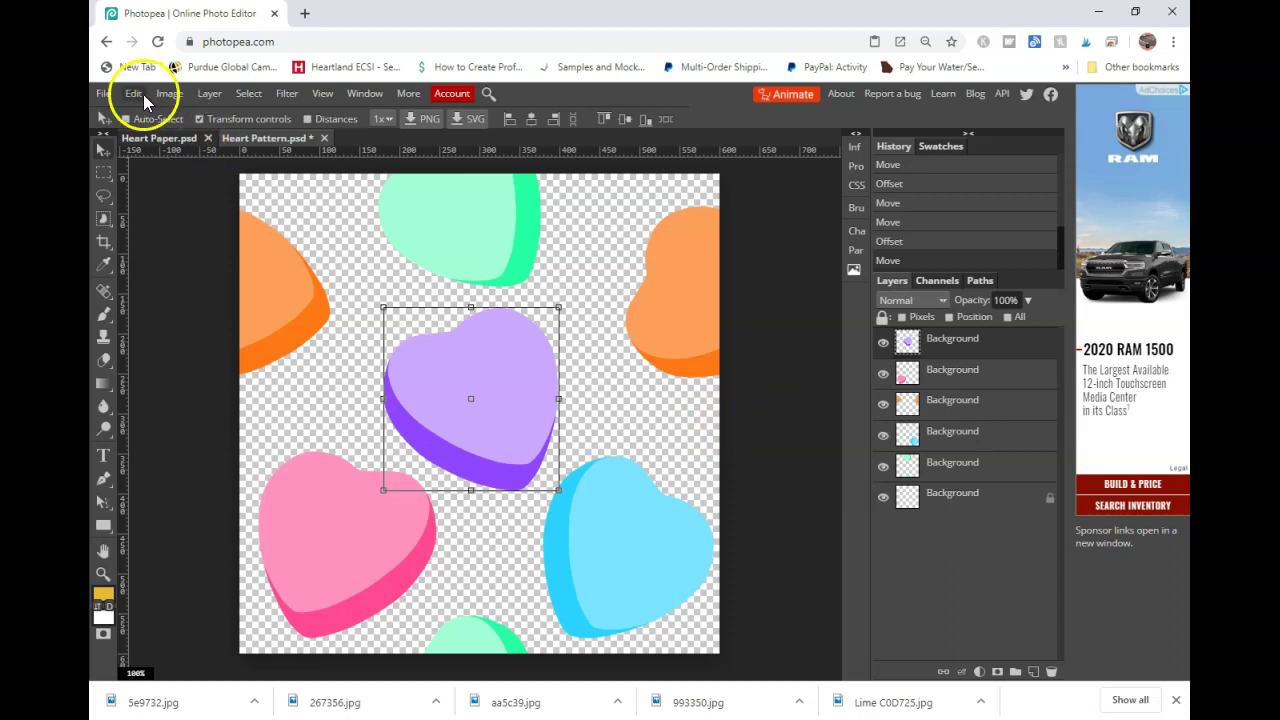
{"action": "left_click", "coordinate": [143, 94]}
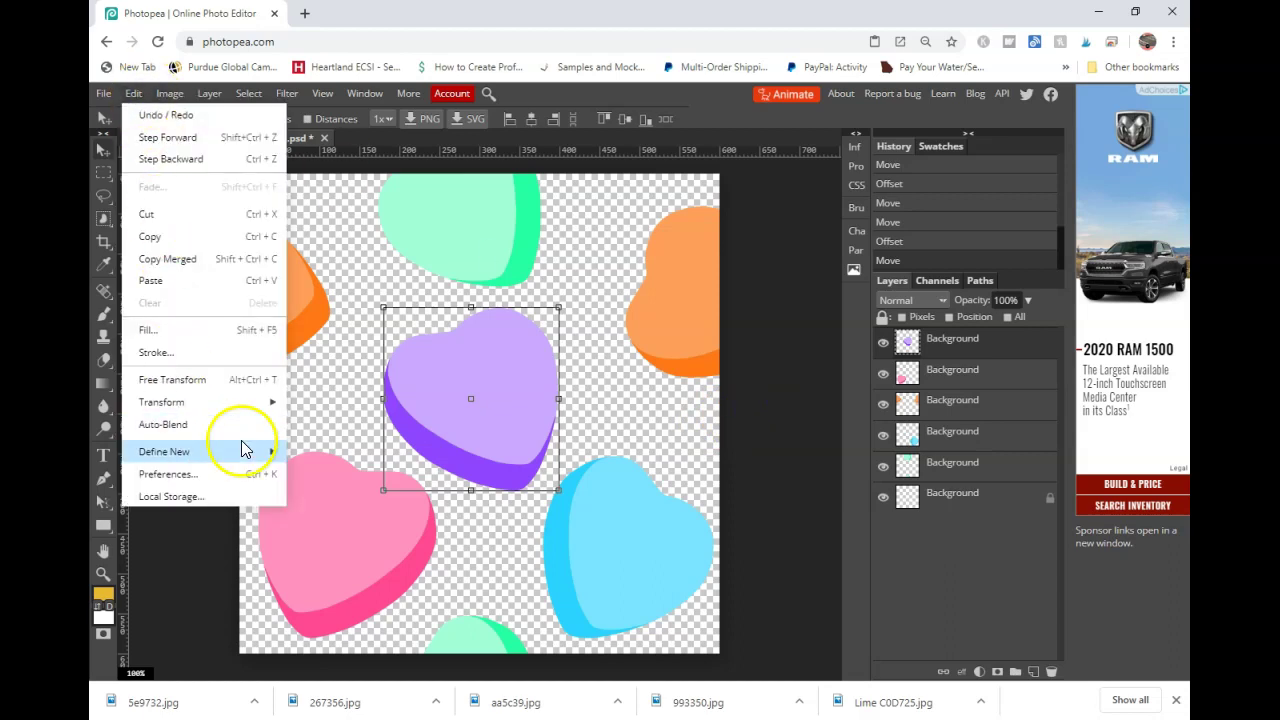
{"action": "mouse_move", "coordinate": [236, 446]}
{"action": "left_click", "coordinate": [311, 451]}
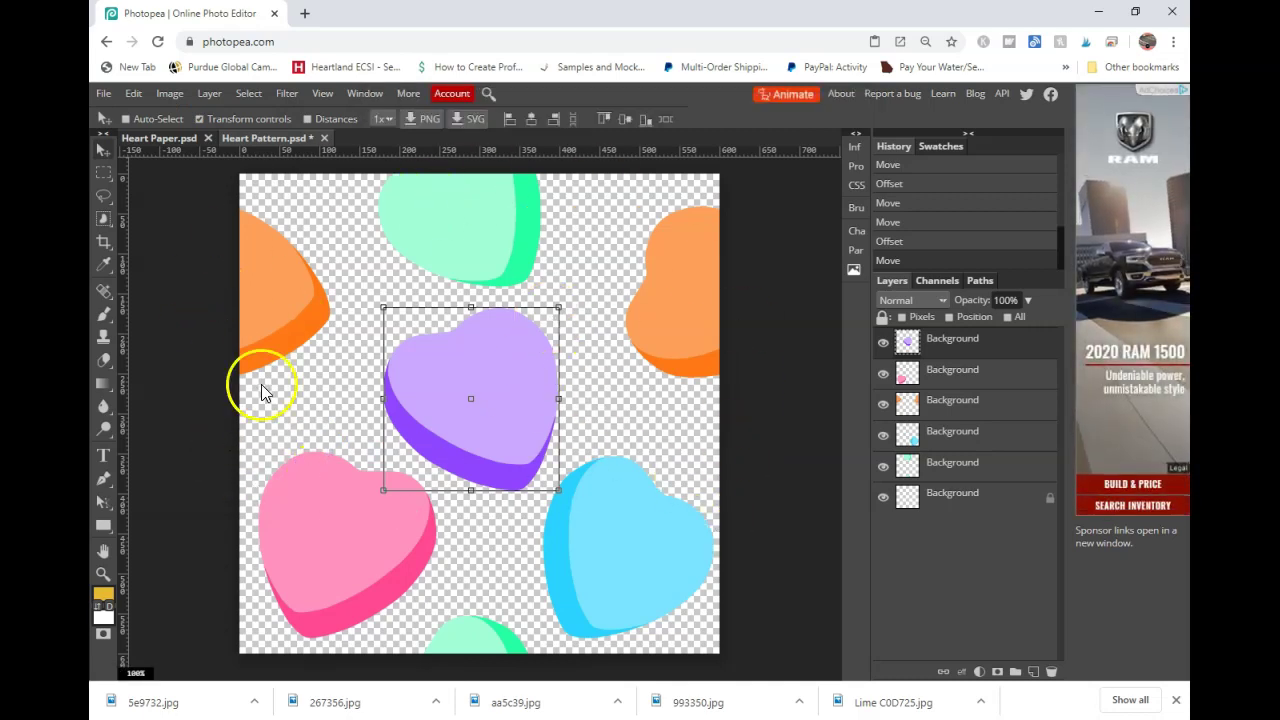
Switch to the Heart Paper document, keeping its name unchanged
{"action": "left_click", "coordinate": [157, 137]}
{"action": "double_click", "coordinate": [157, 137]}
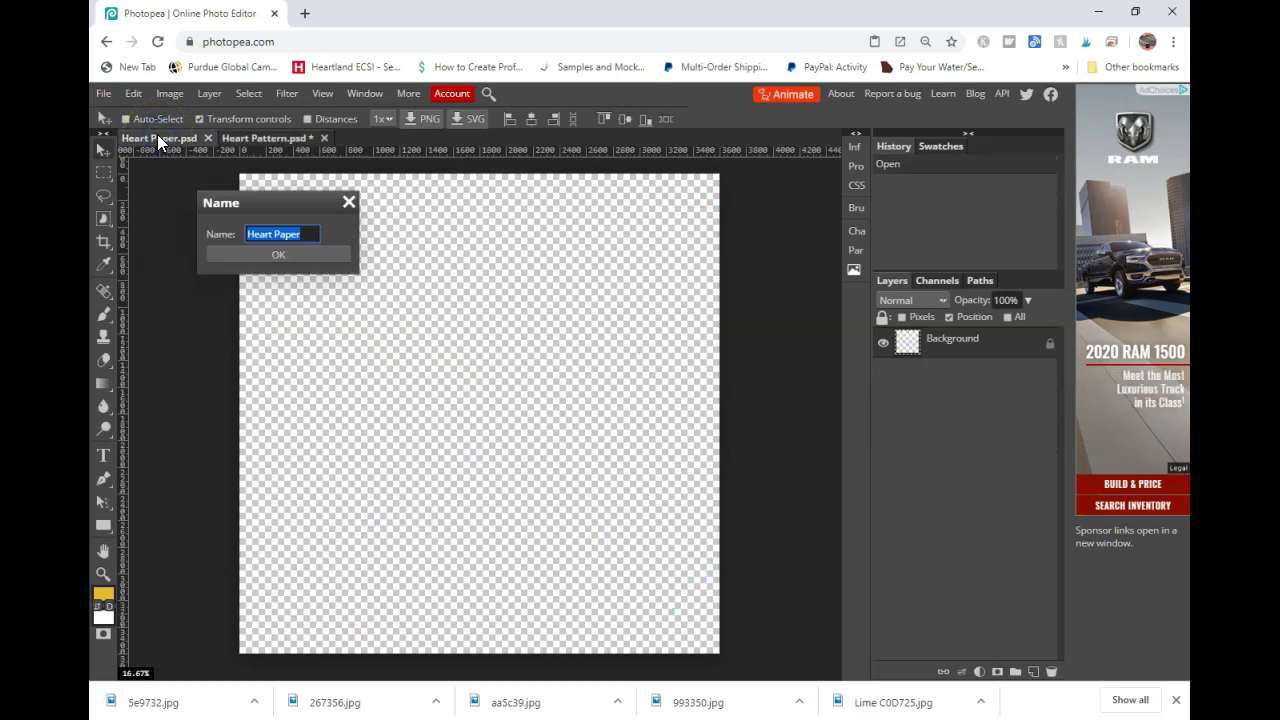
{"action": "left_click", "coordinate": [292, 254]}
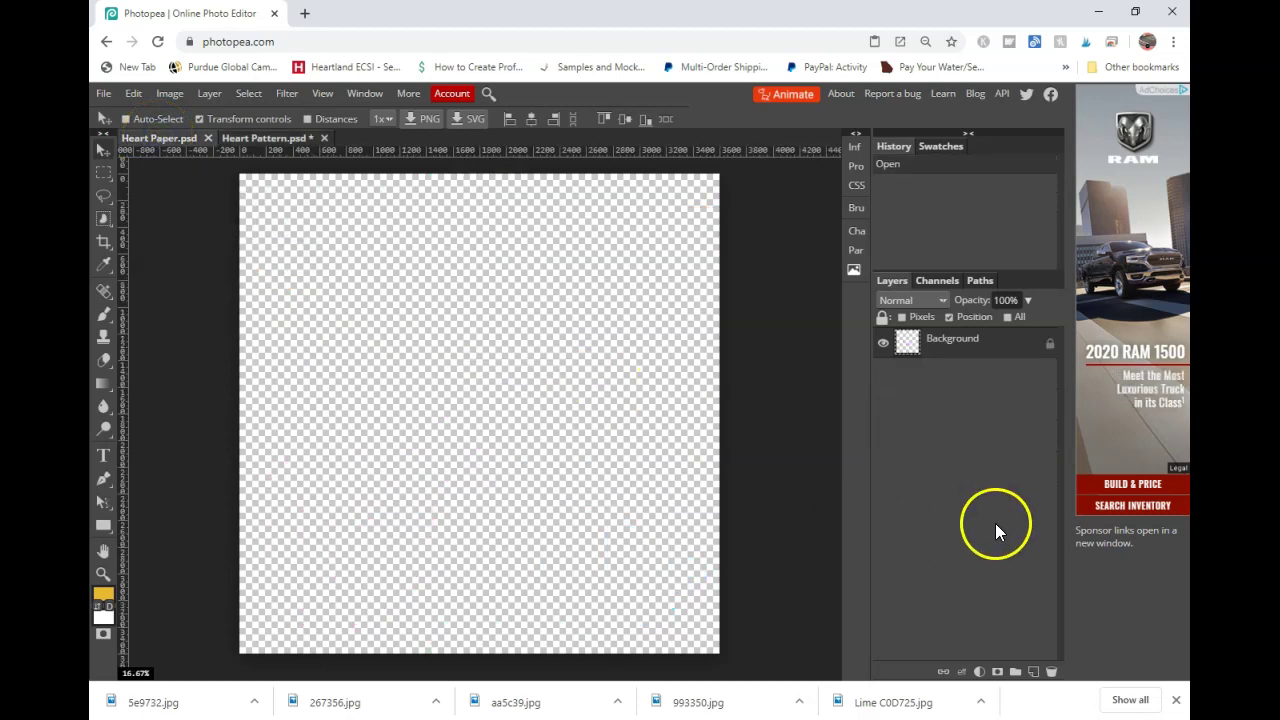
Add a Pattern Fill layer using the candy hearts pattern and scale it to 75%
{"action": "left_click", "coordinate": [980, 672]}
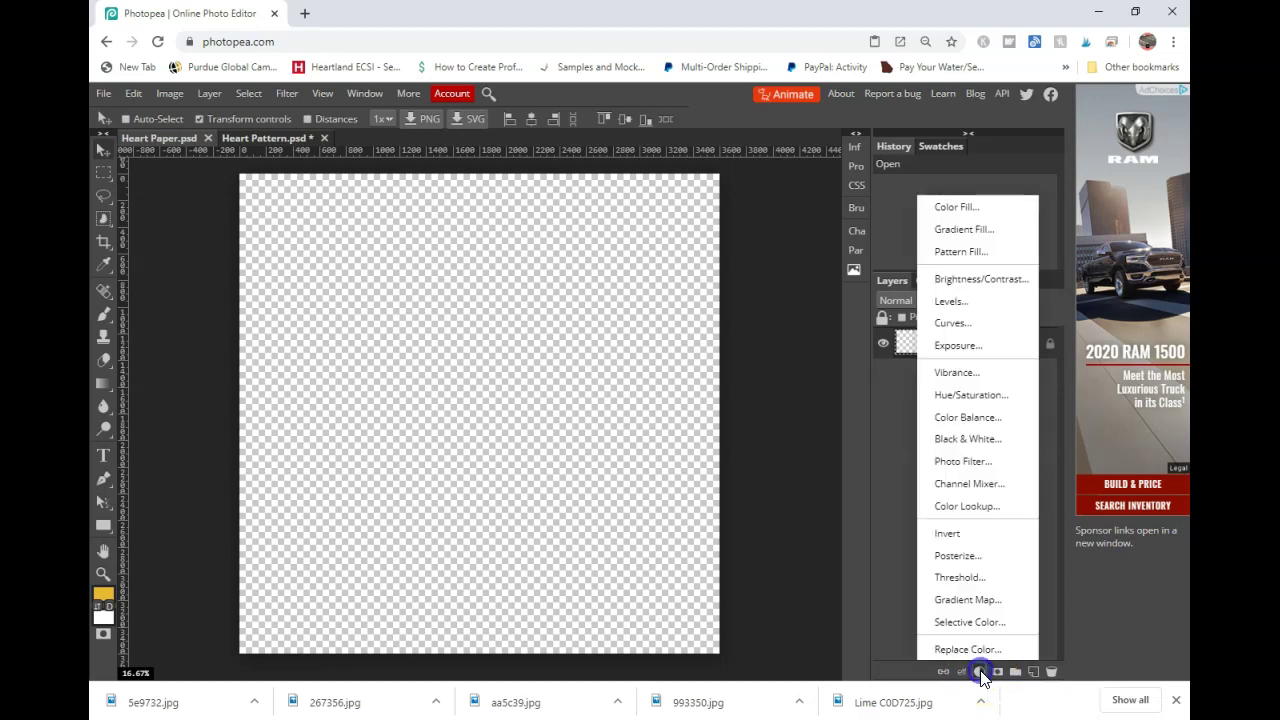
{"action": "left_click", "coordinate": [971, 262]}
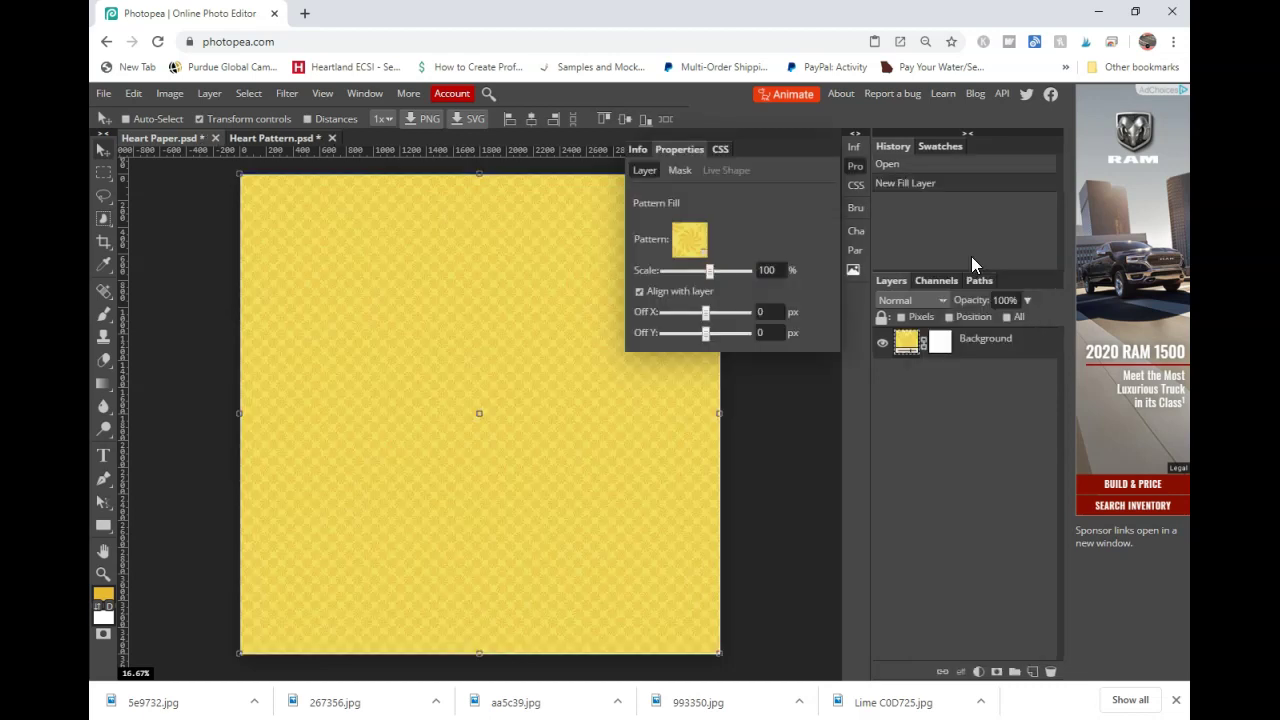
{"action": "left_click", "coordinate": [704, 251]}
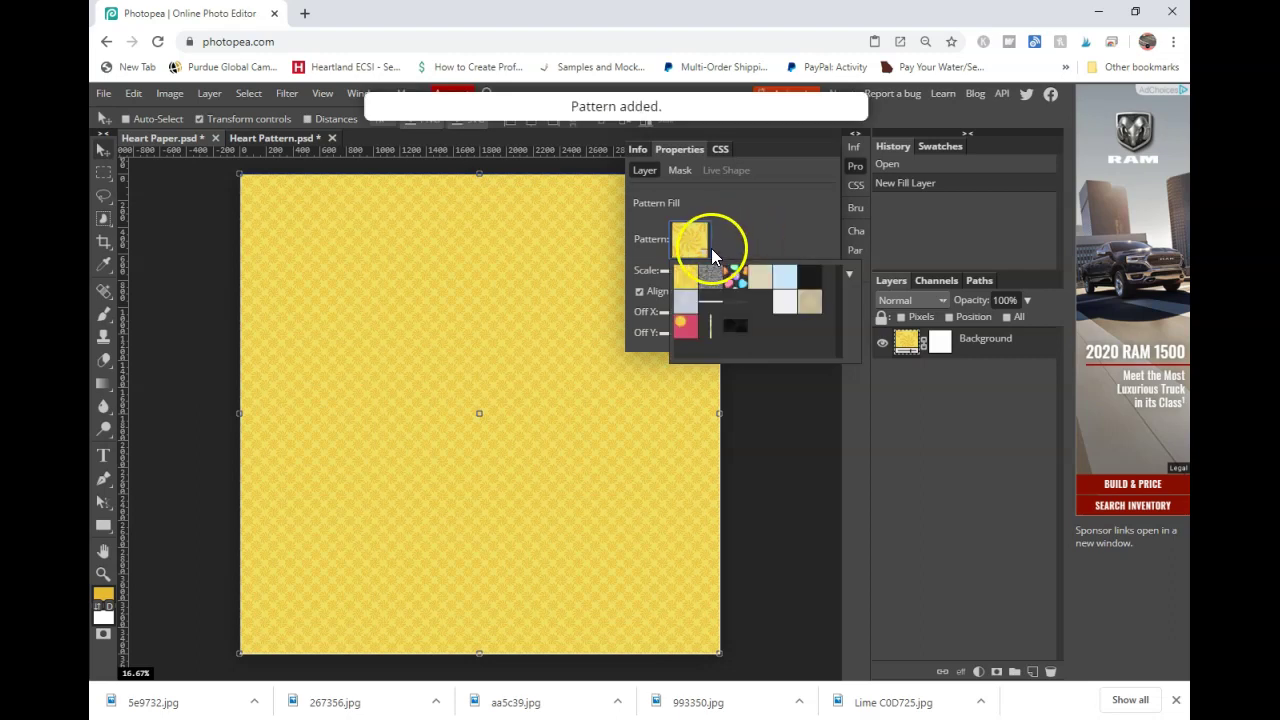
{"action": "left_click", "coordinate": [735, 282]}
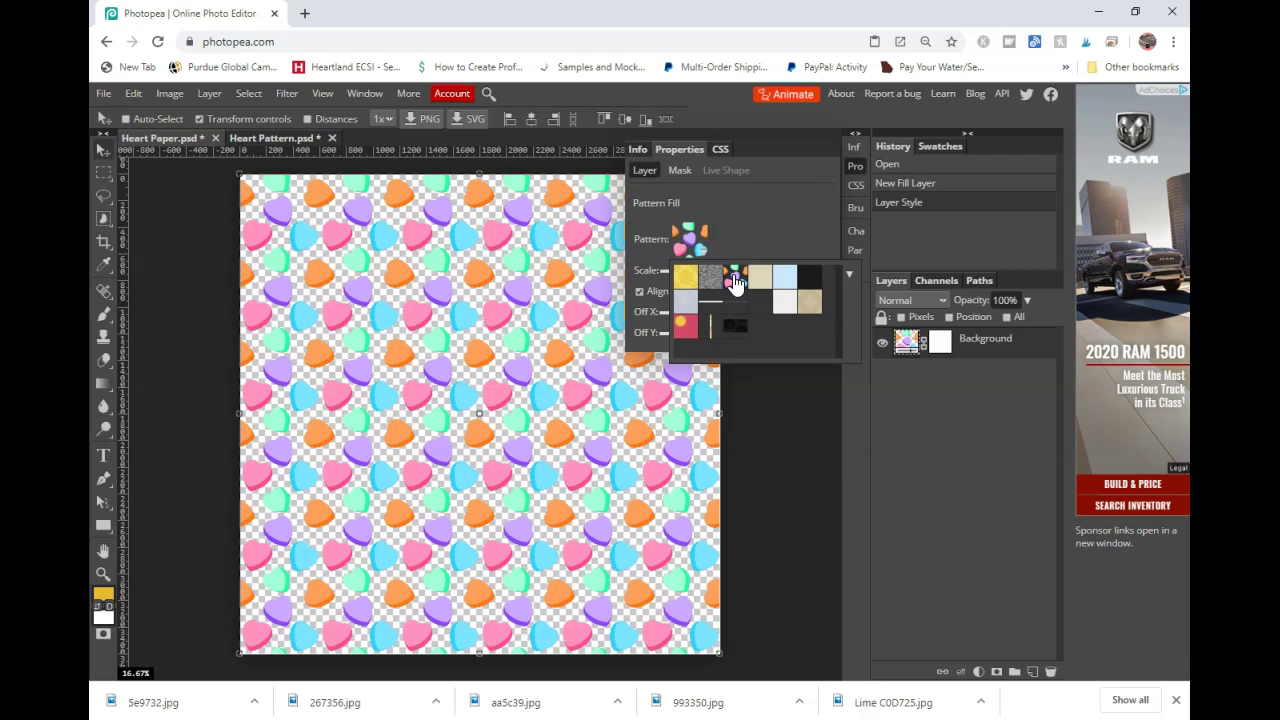
{"action": "left_click", "coordinate": [853, 135]}
{"action": "left_click", "coordinate": [812, 134]}
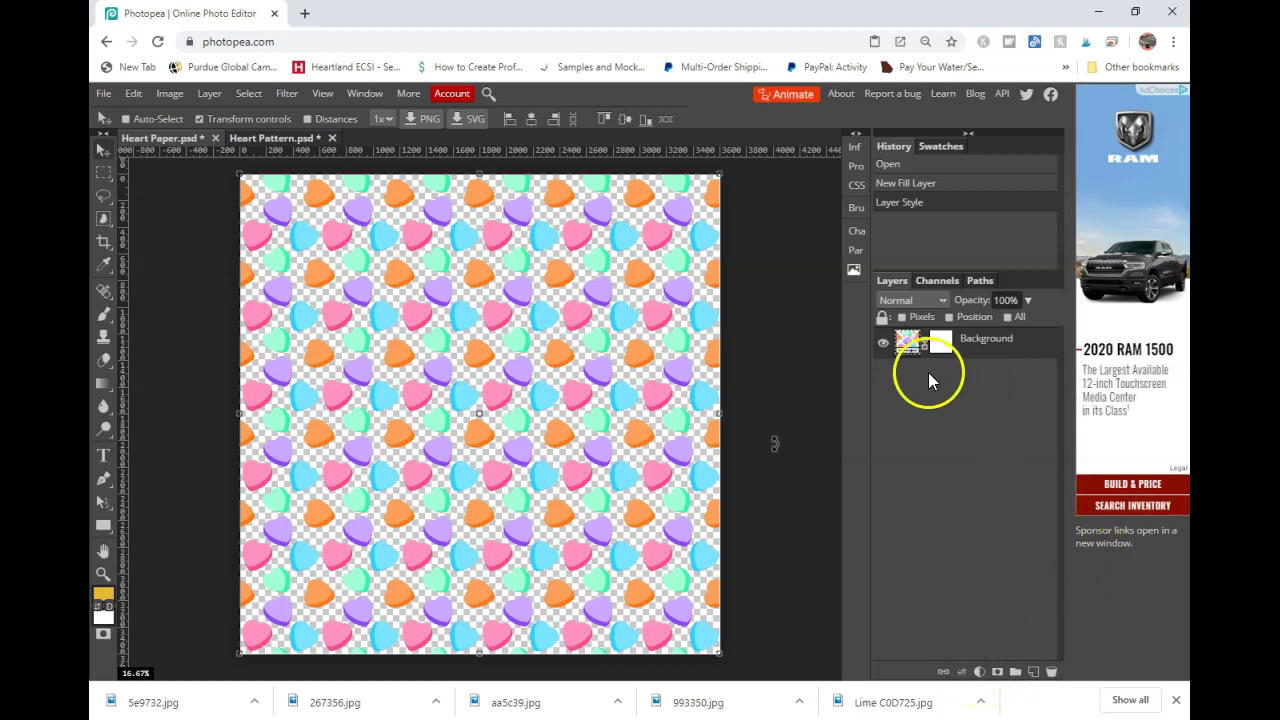
{"action": "double_click", "coordinate": [916, 344]}
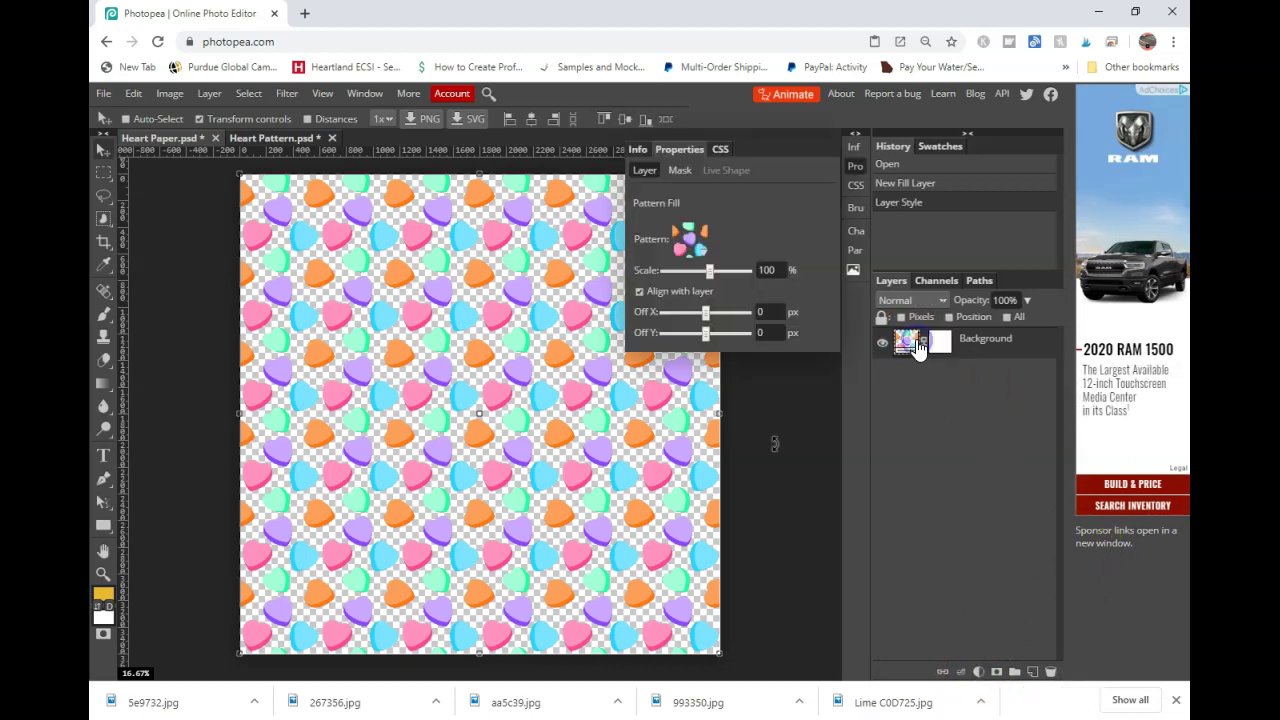
{"action": "left_click", "coordinate": [763, 270]}
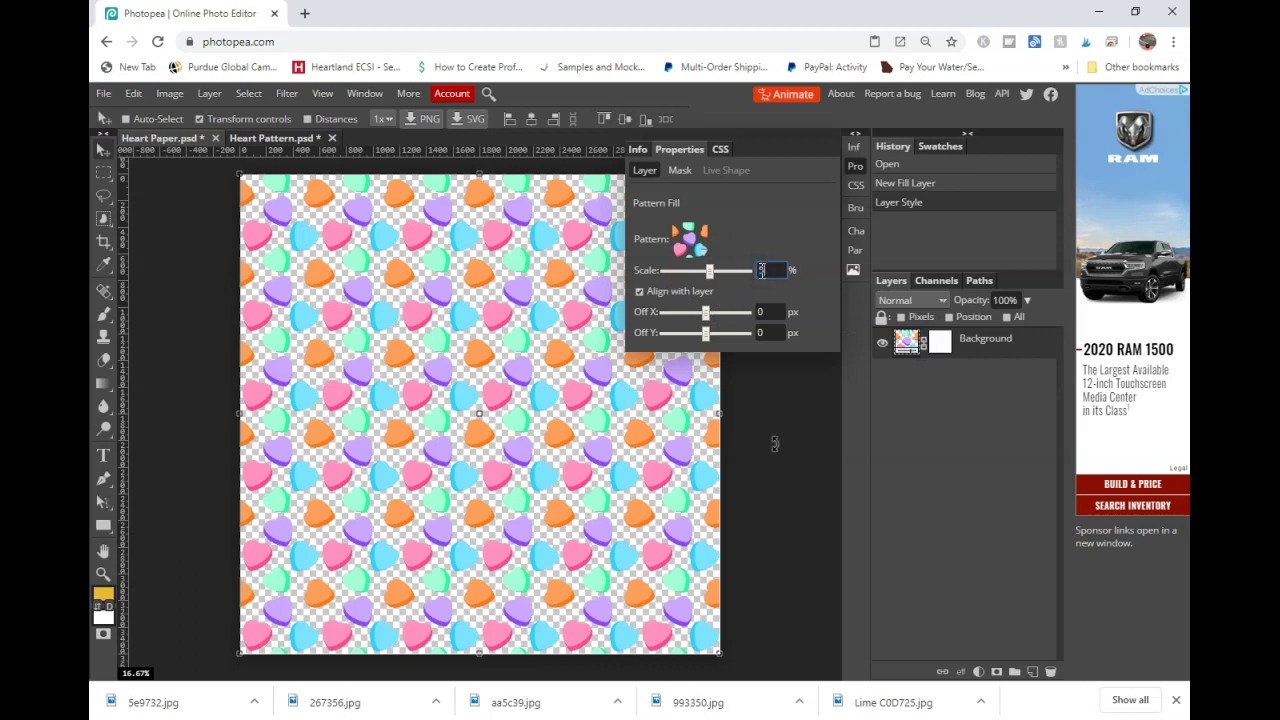
{"action": "type", "text": "30"}
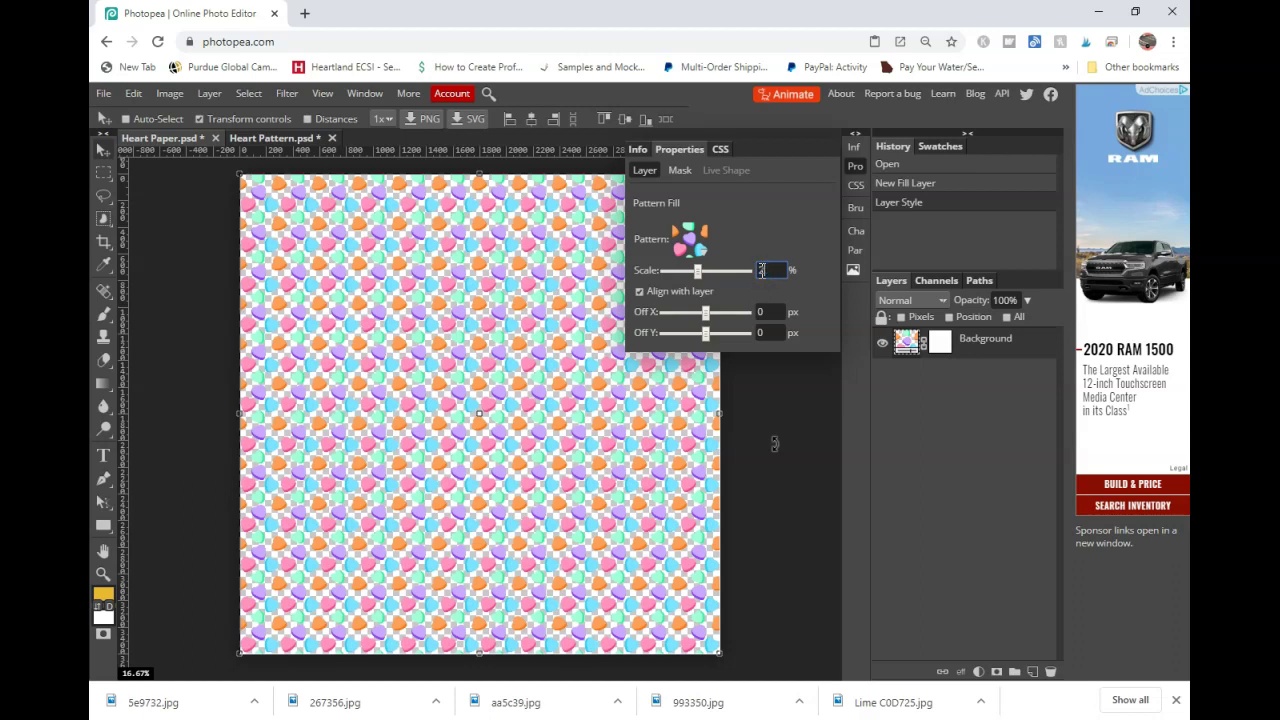
{"action": "type", "text": "0"}
{"action": "left_click", "coordinate": [767, 270]}
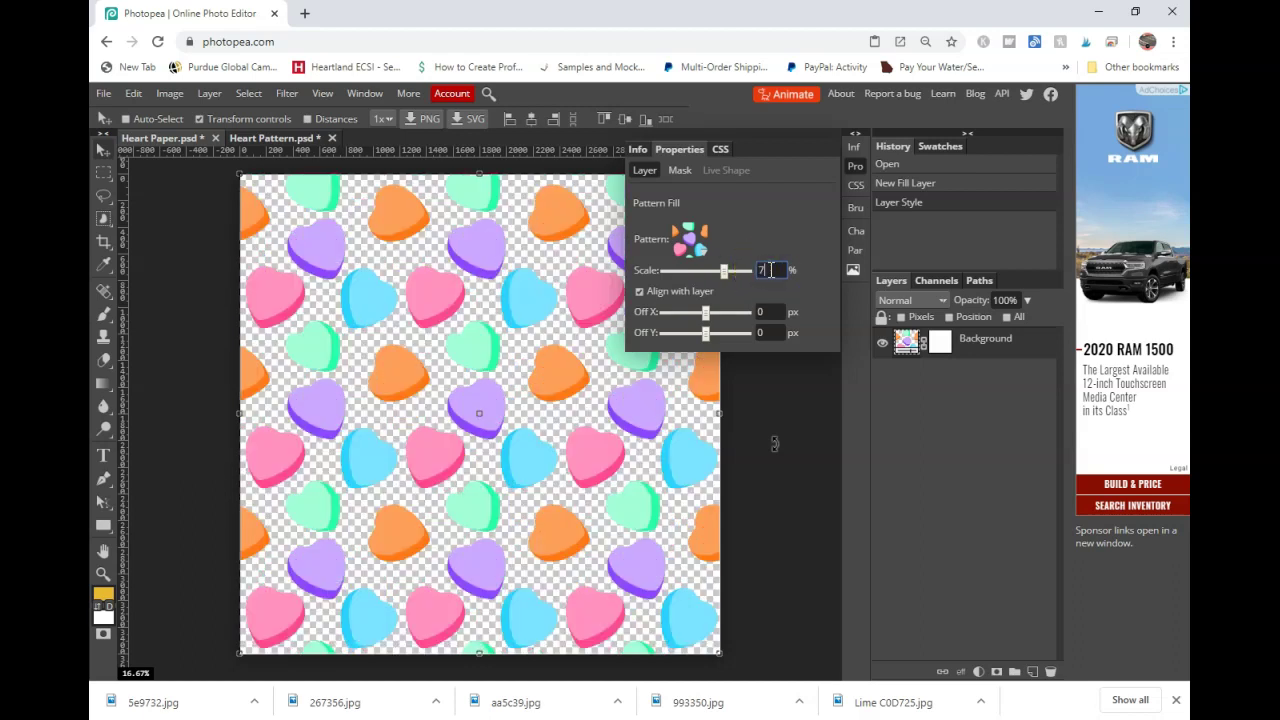
{"action": "key", "text": "Return"}
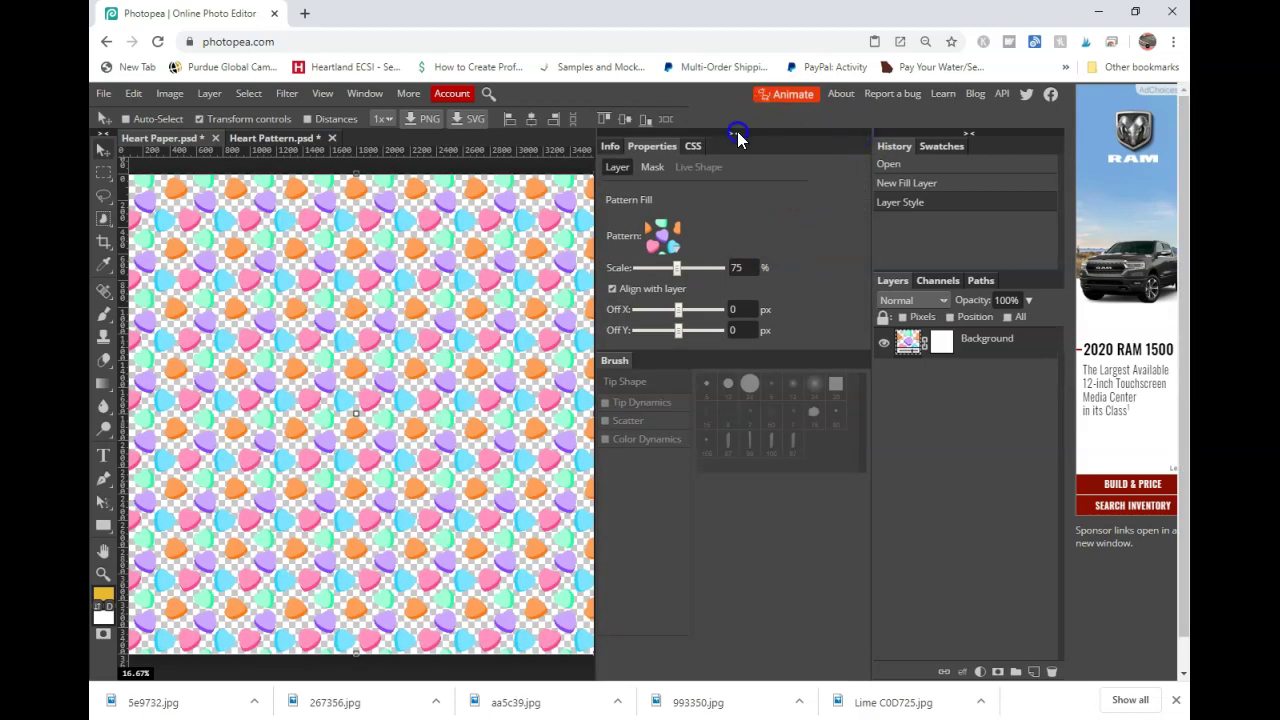
Add a Color Fill layer and move it beneath the heart pattern layer
{"action": "left_click", "coordinate": [953, 439]}
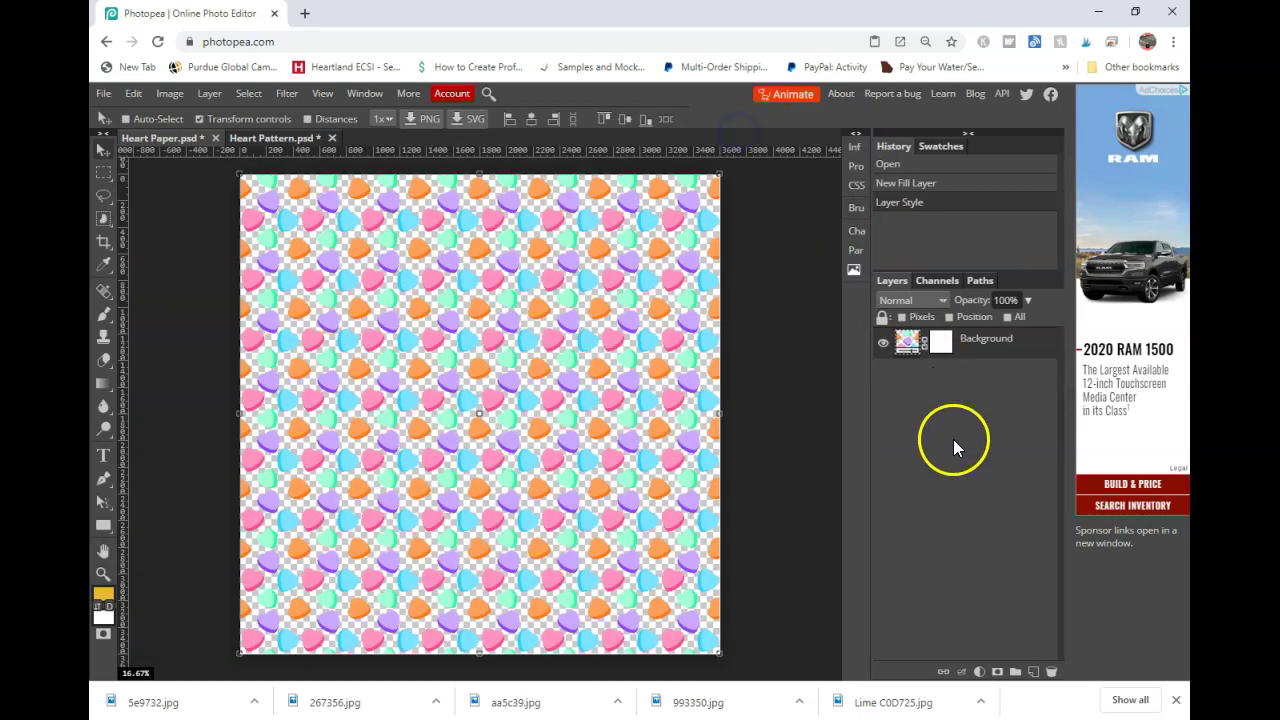
{"action": "left_click", "coordinate": [979, 671]}
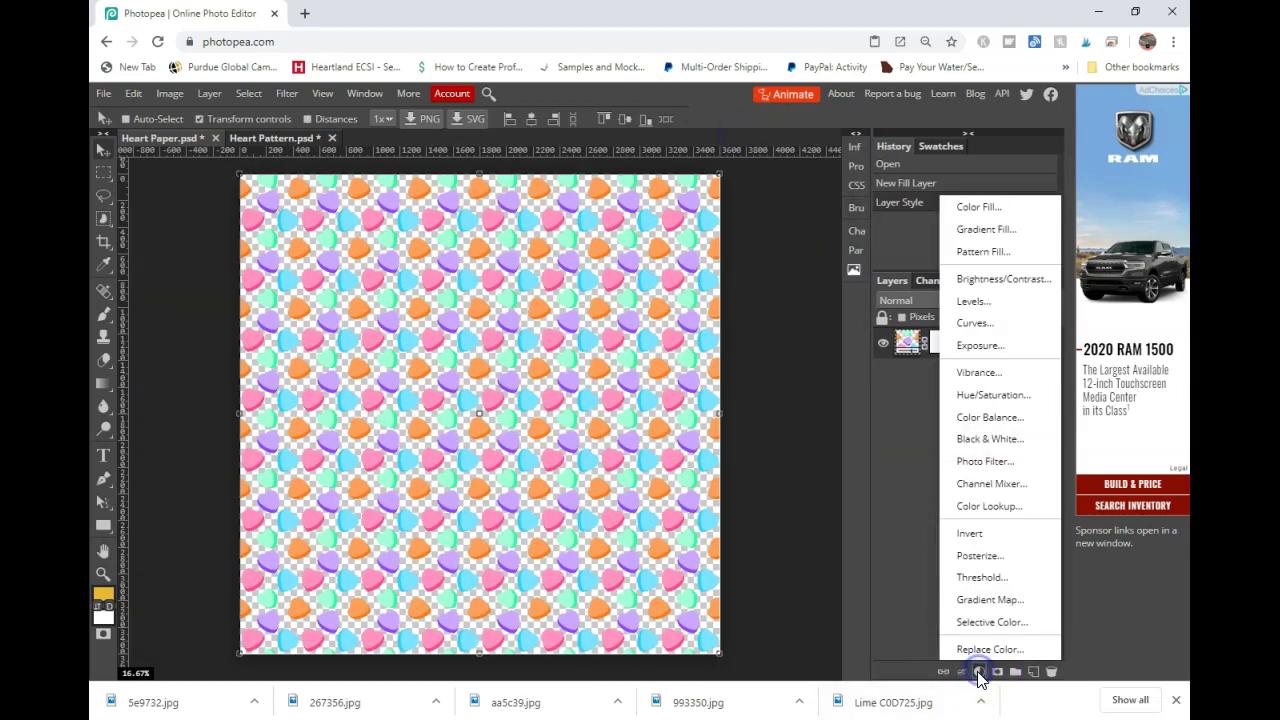
{"action": "left_click", "coordinate": [972, 208]}
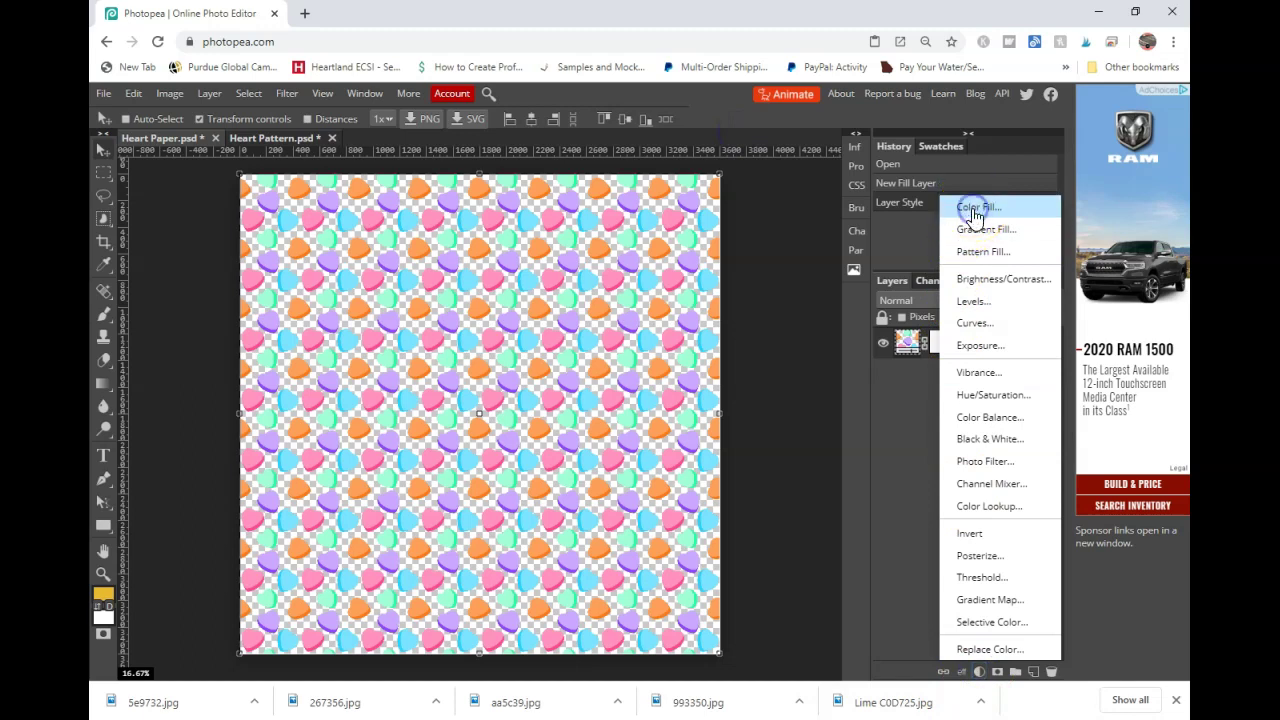
{"action": "left_click_drag", "start_coordinate": [926, 338], "coordinate": [991, 388]}
{"action": "left_click", "coordinate": [906, 383]}
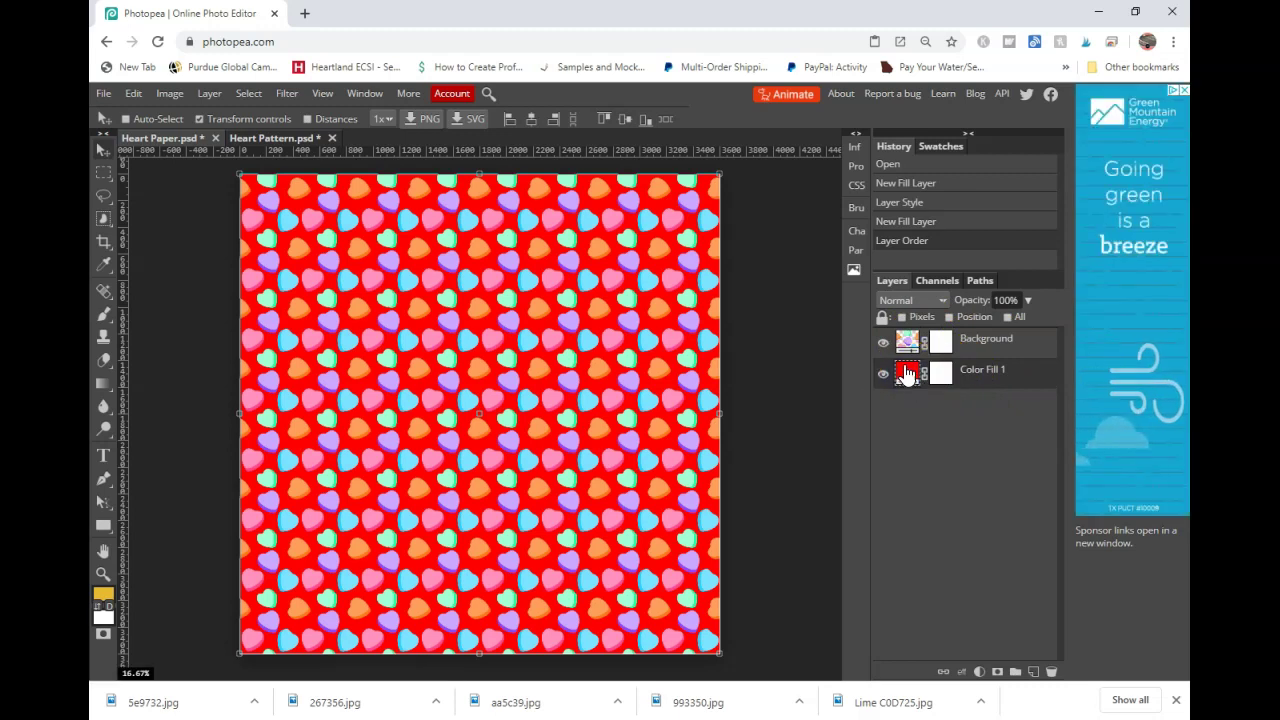
Set Color Fill 1's colour to white
{"action": "double_click", "coordinate": [906, 372]}
{"action": "left_click", "coordinate": [657, 240]}
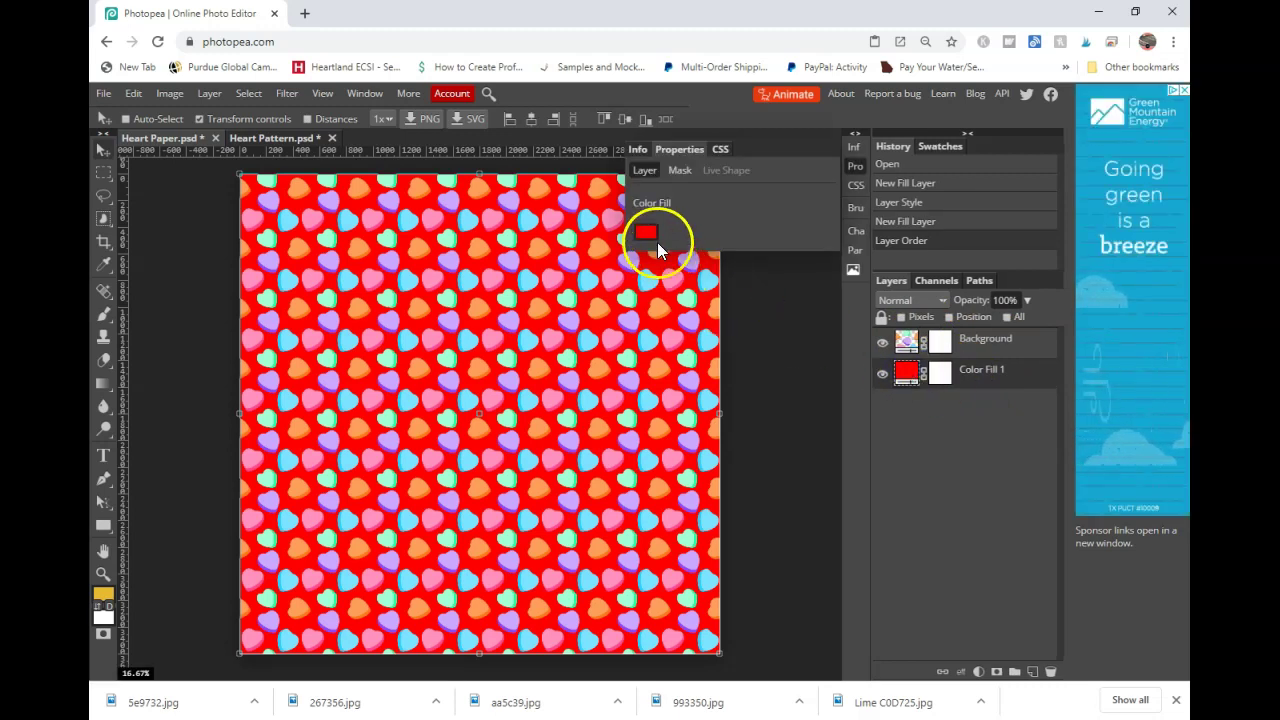
{"action": "left_click", "coordinate": [648, 236]}
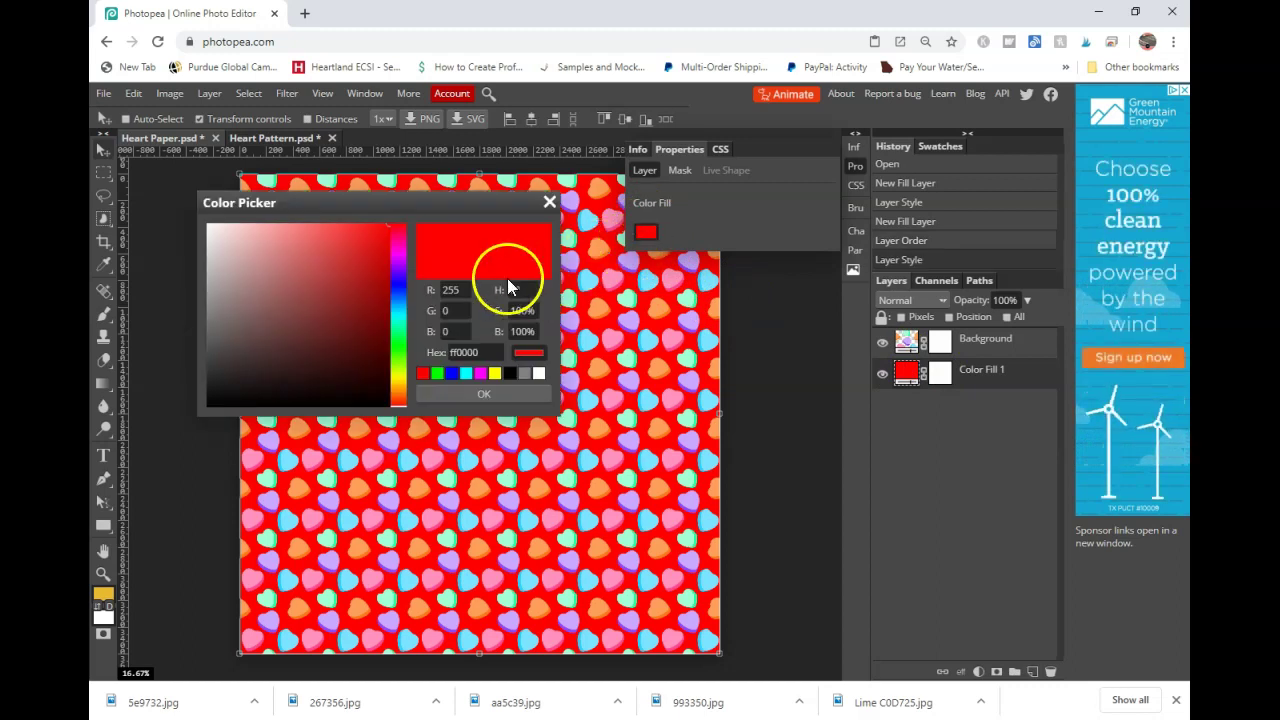
{"action": "left_click", "coordinate": [399, 254]}
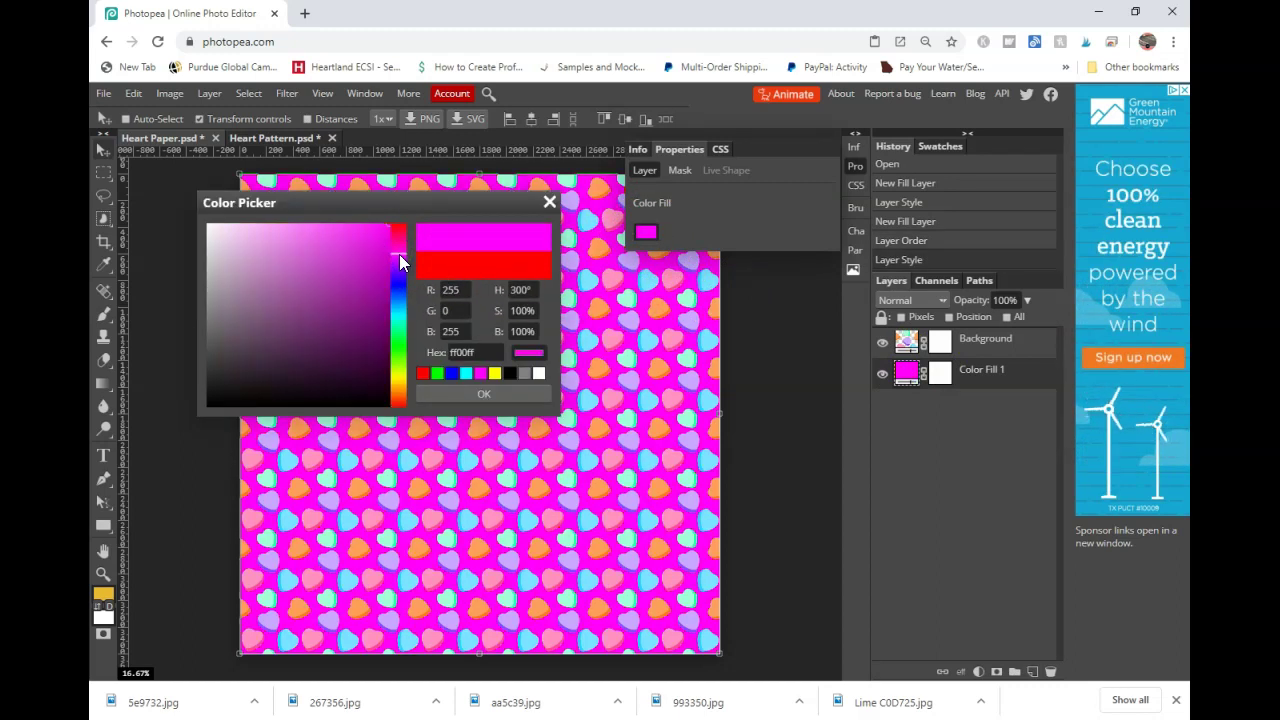
{"action": "left_click_drag", "start_coordinate": [374, 226], "coordinate": [256, 251]}
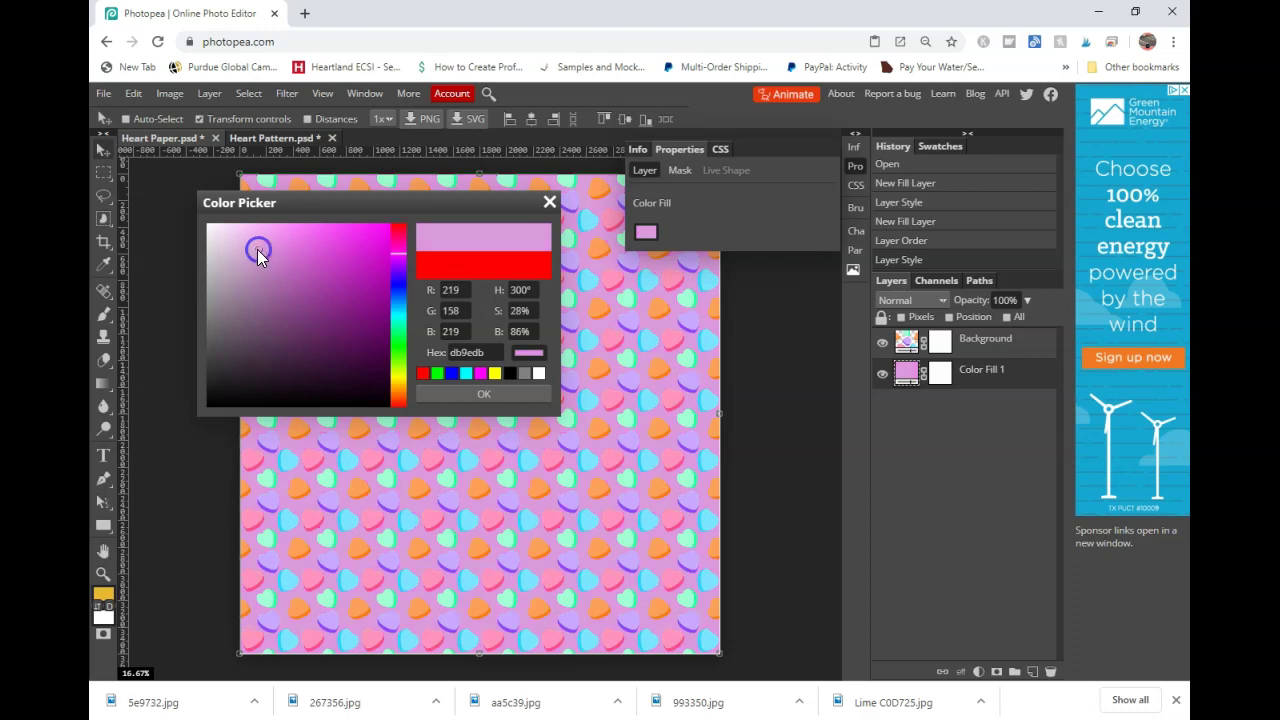
{"action": "left_click", "coordinate": [537, 375]}
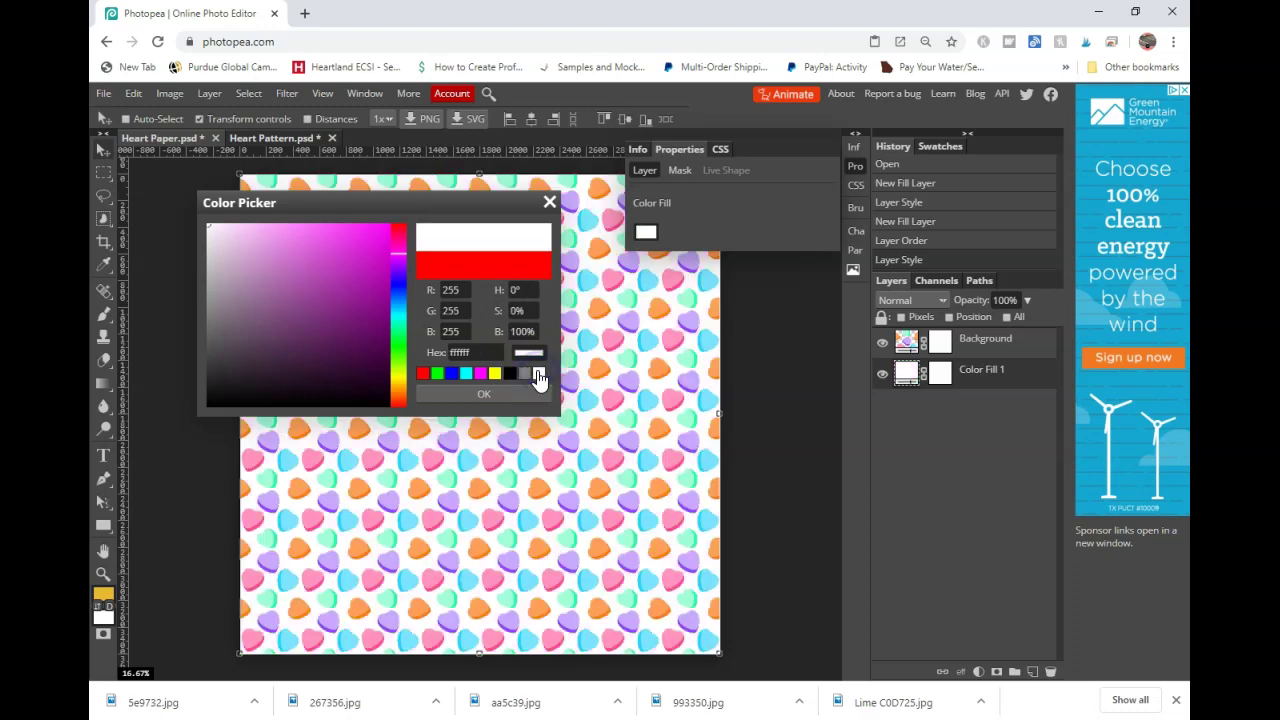
{"action": "left_click", "coordinate": [484, 394]}
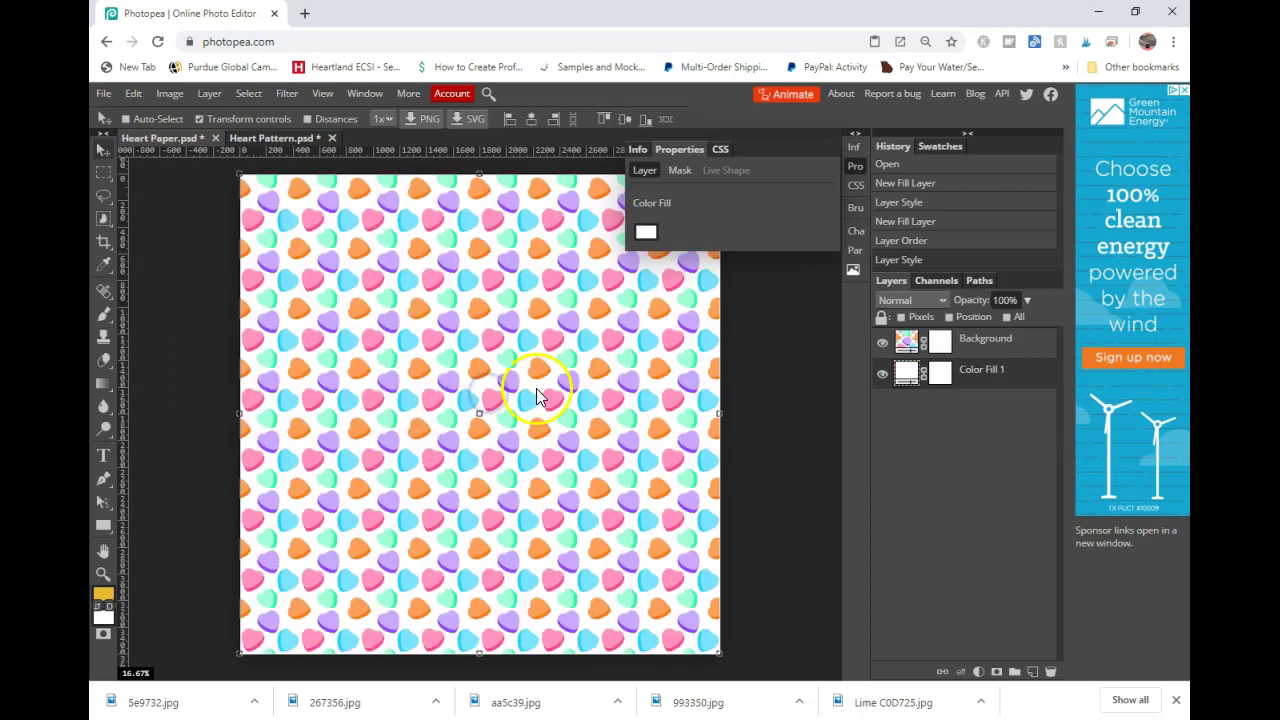
{"action": "left_click", "coordinate": [855, 133]}
{"action": "left_click", "coordinate": [735, 135]}
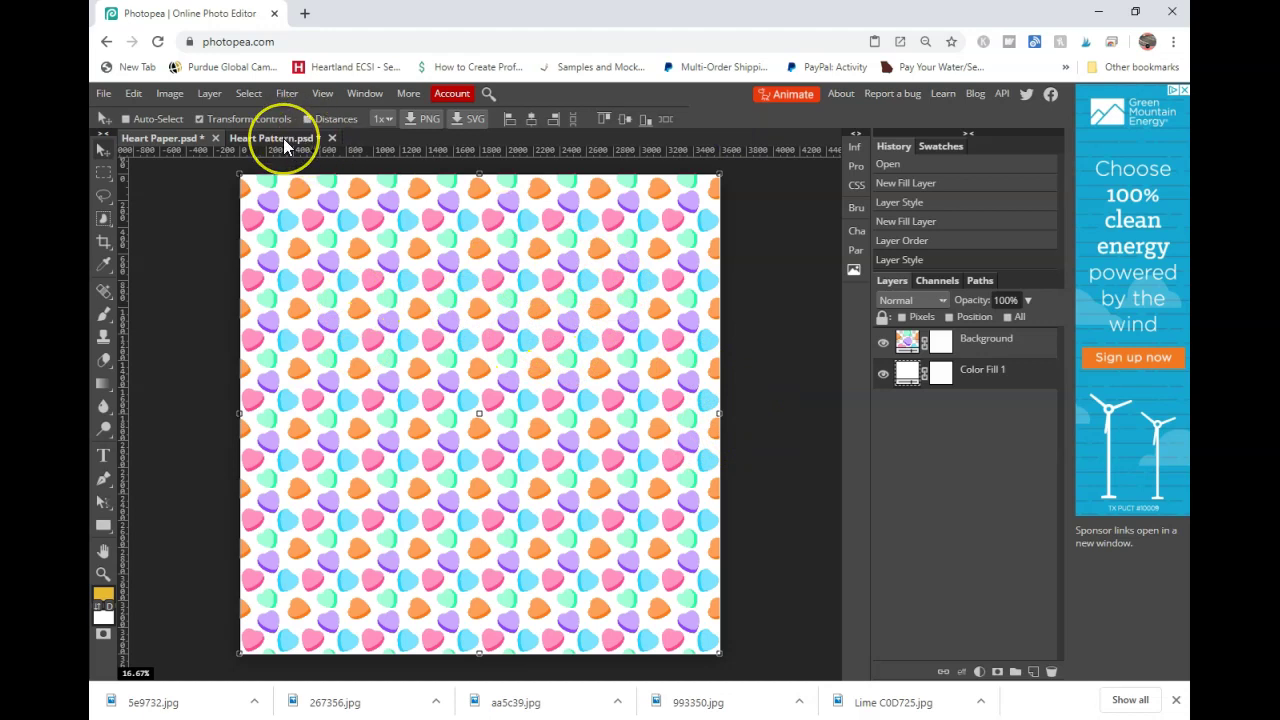
Create a new transparent document named 'Pattern'
{"action": "left_click", "coordinate": [103, 93]}
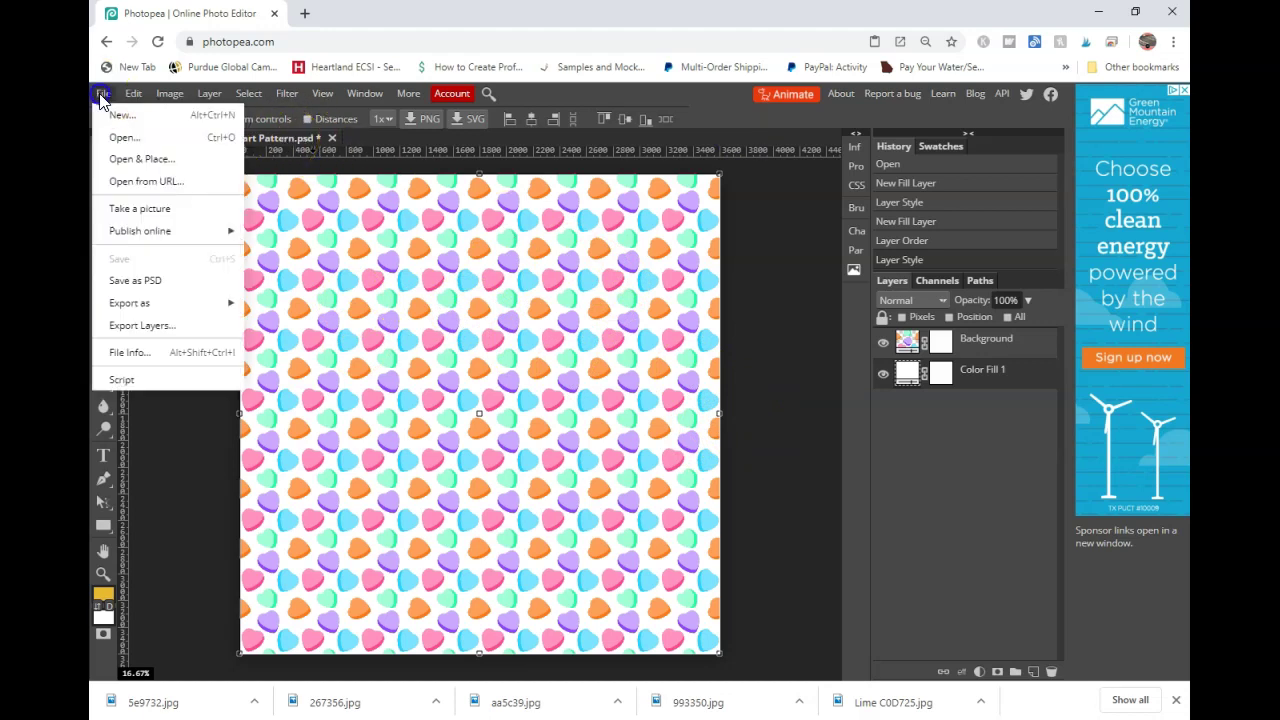
{"action": "left_click", "coordinate": [113, 118]}
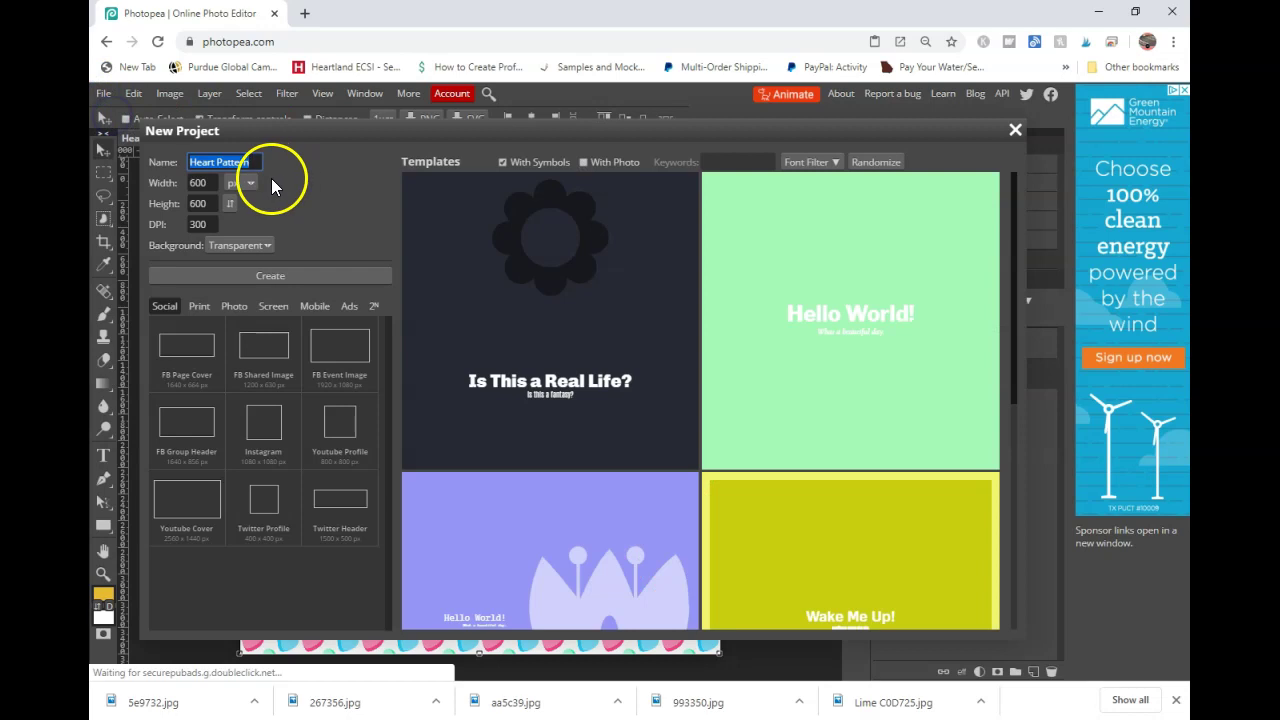
{"action": "type", "text": "Pattern"}
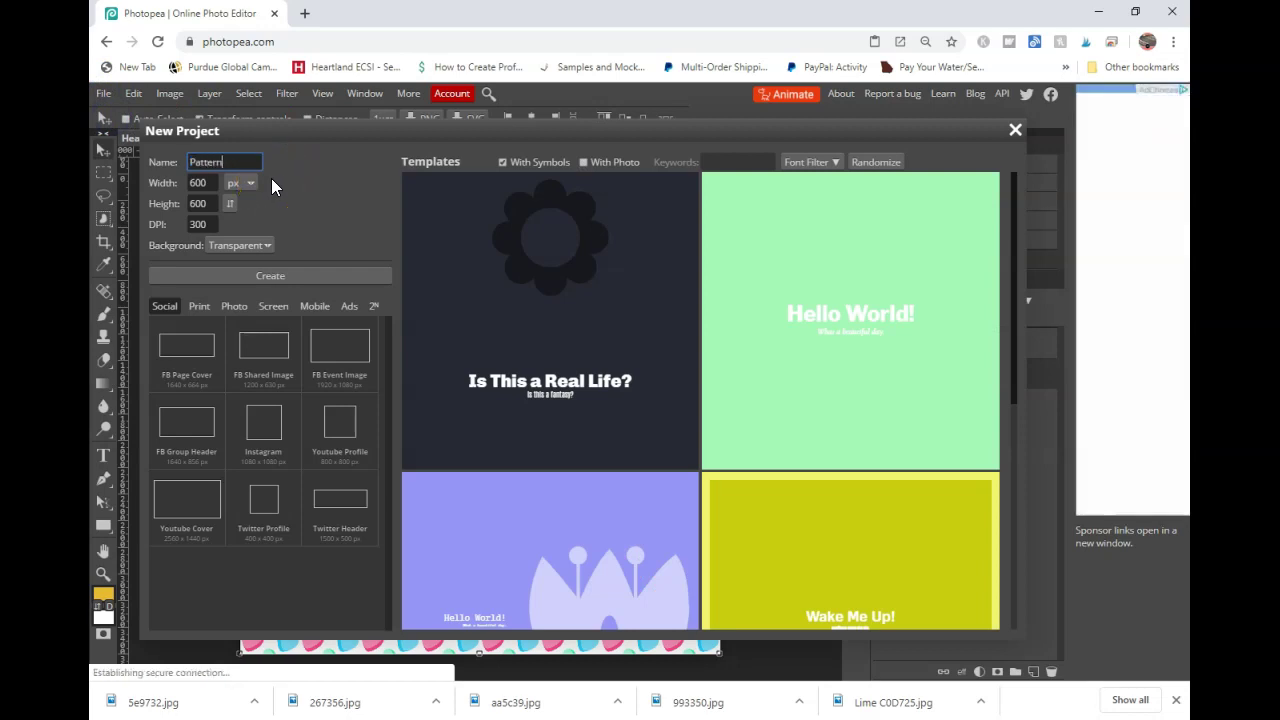
{"action": "left_click", "coordinate": [258, 277]}
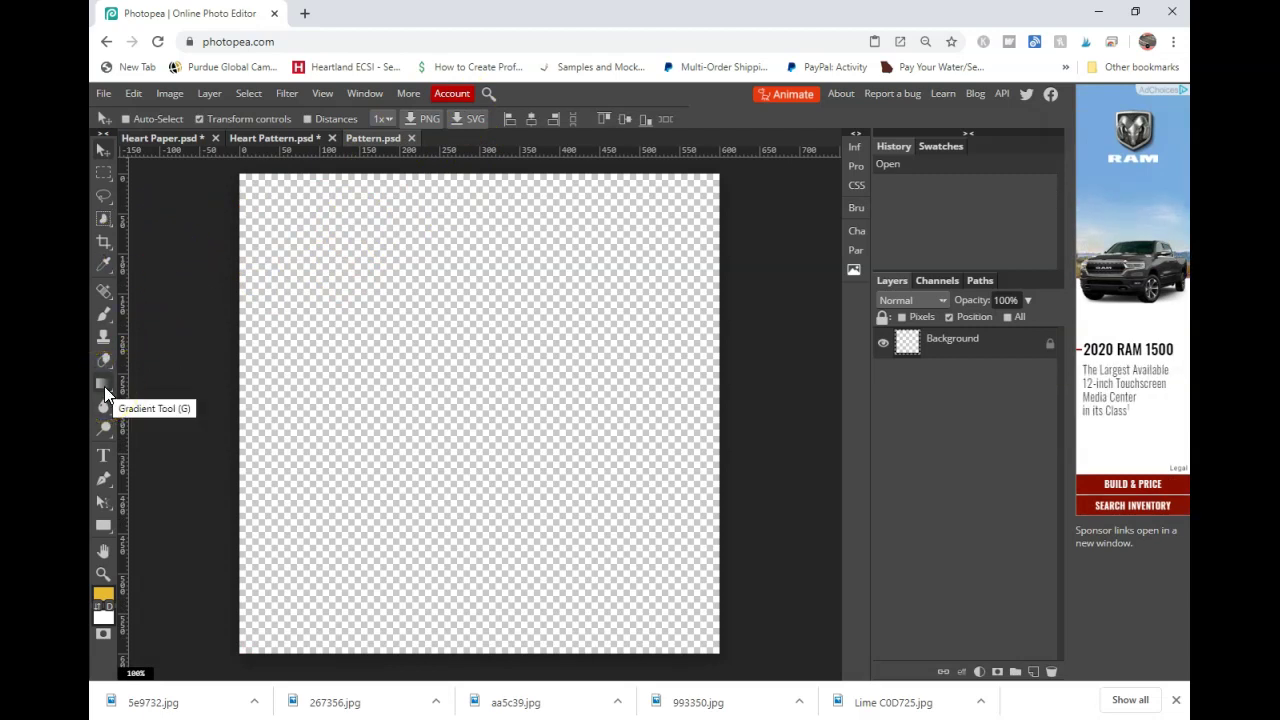
Switch to the shape tool and look over its drawing options
{"action": "left_click", "coordinate": [103, 527]}
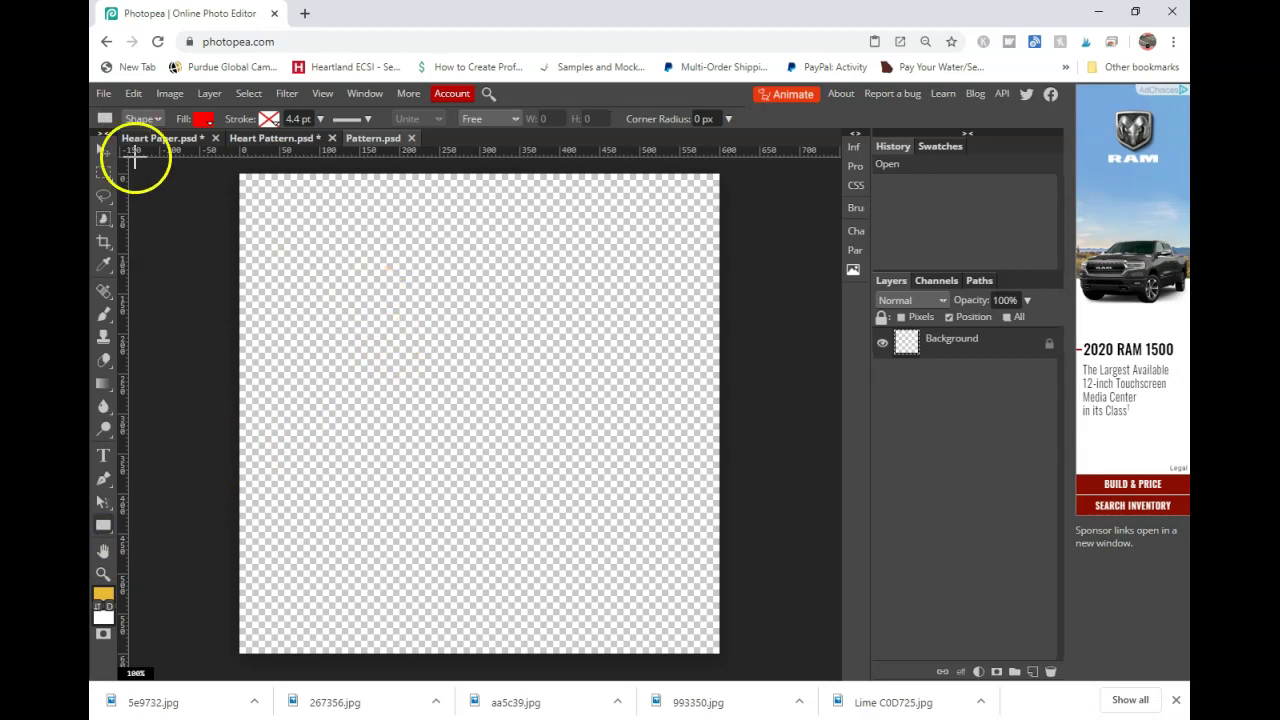
{"action": "left_click", "coordinate": [151, 120]}
{"action": "left_click", "coordinate": [151, 120]}
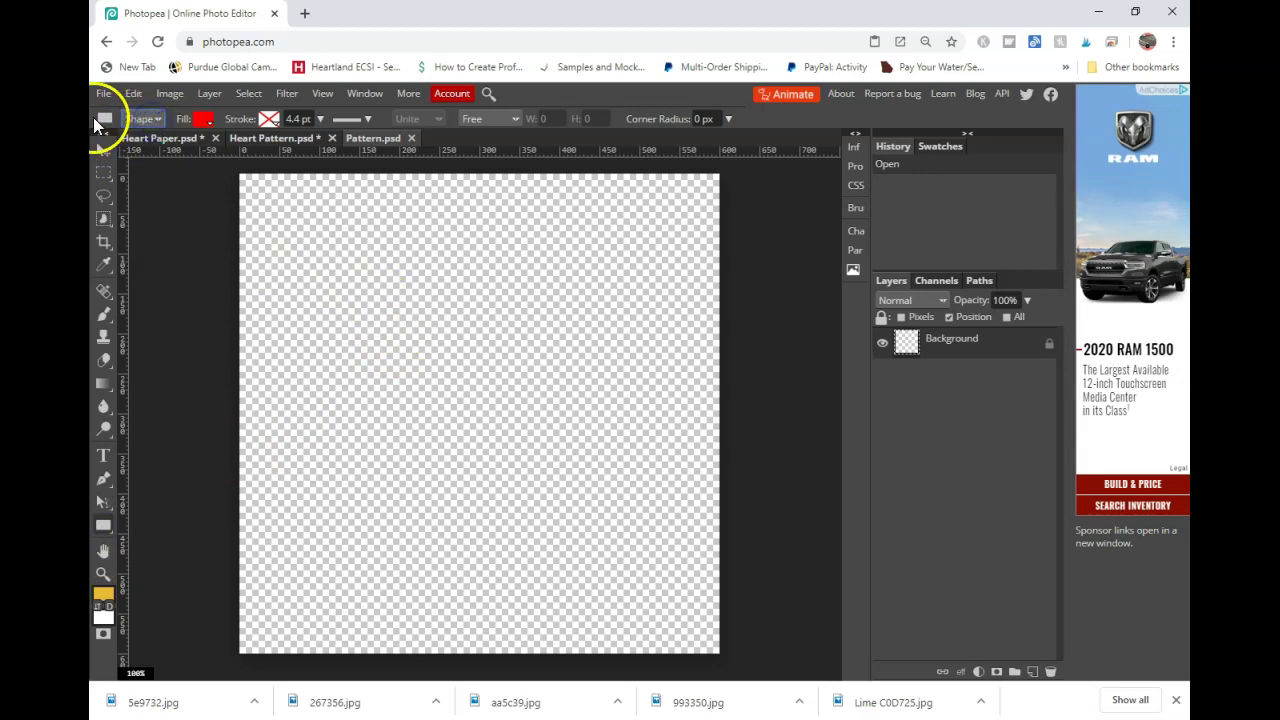
{"action": "left_click", "coordinate": [107, 118]}
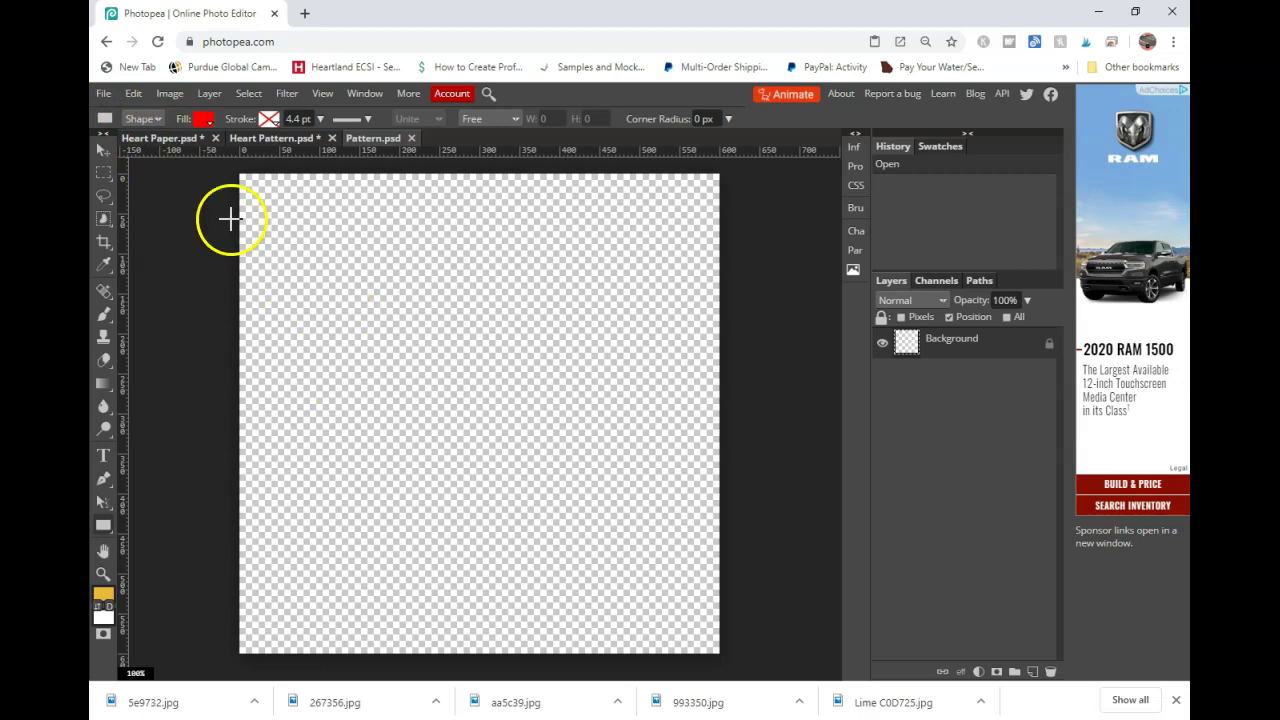
Draw an ellipse on the Pattern canvas with the Ellipse tool
{"action": "right_click", "coordinate": [111, 527]}
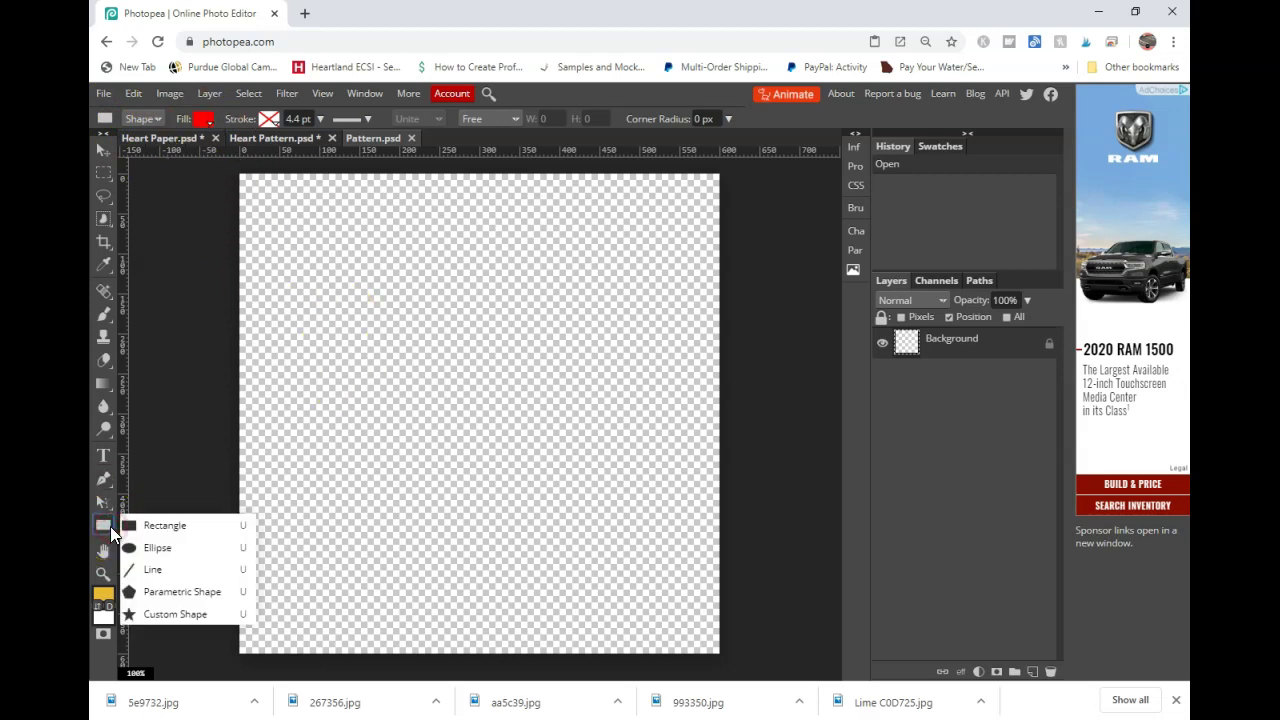
{"action": "left_click", "coordinate": [153, 547]}
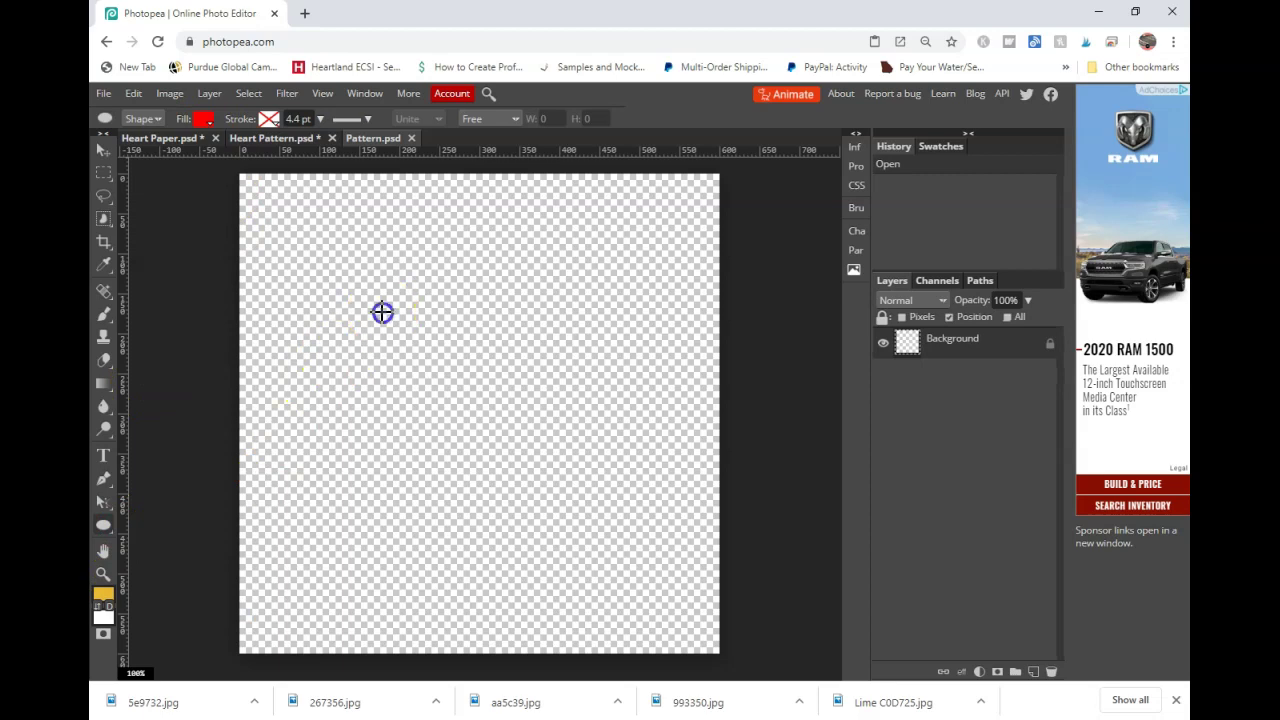
{"action": "left_click_drag", "start_coordinate": [382, 312], "coordinate": [547, 484]}
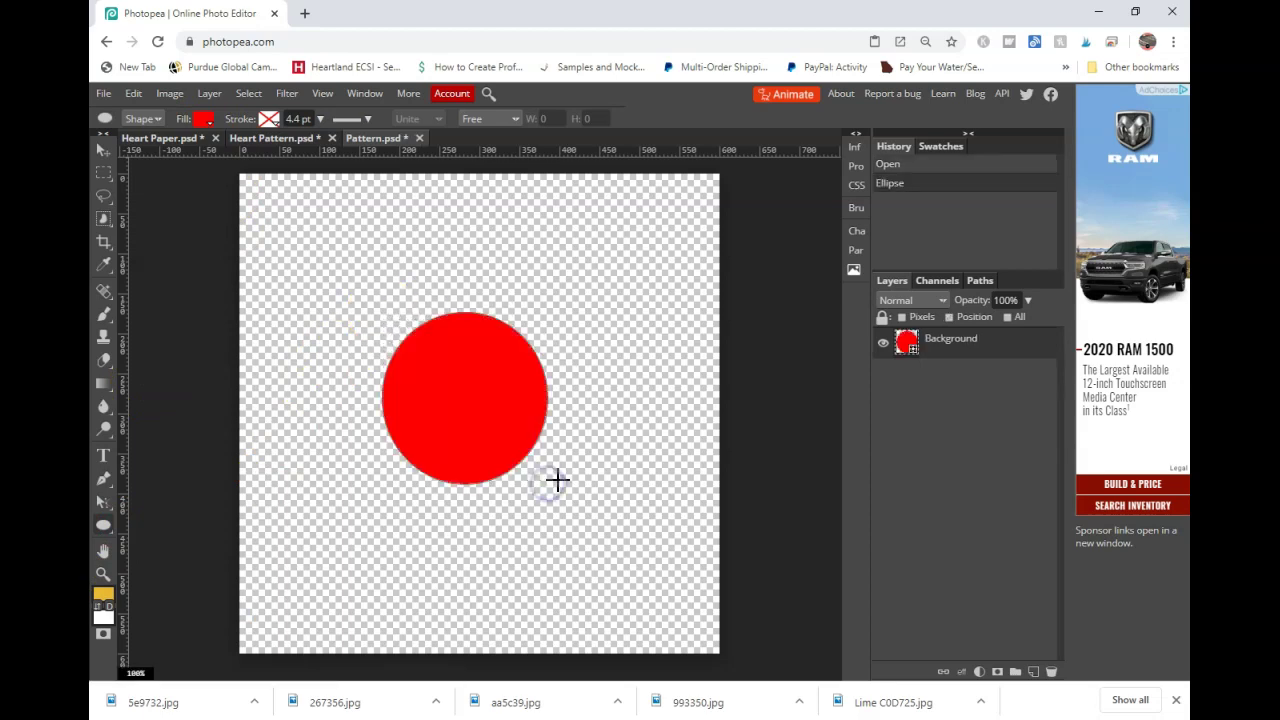
Turn off Keep Aspect Ratio and set the ellipse's Live Shape width and height to 300 px
{"action": "left_click", "coordinate": [857, 147]}
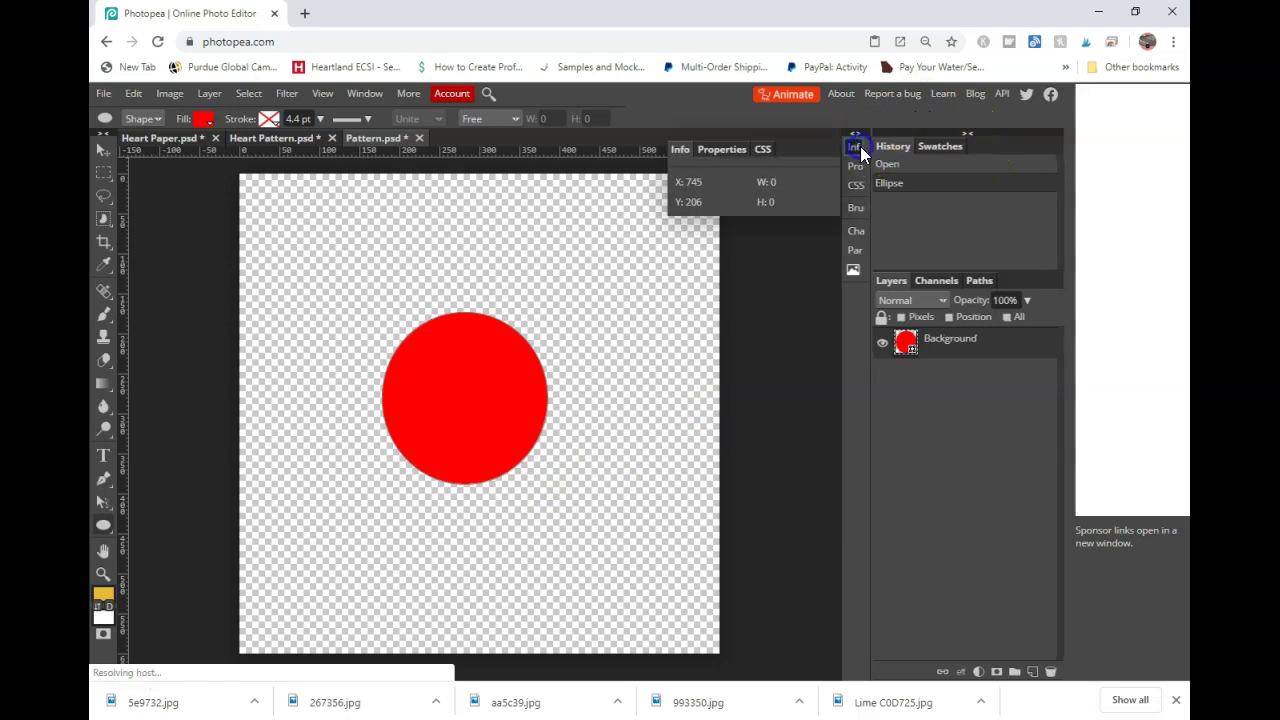
{"action": "left_click", "coordinate": [721, 148]}
{"action": "left_click", "coordinate": [727, 170]}
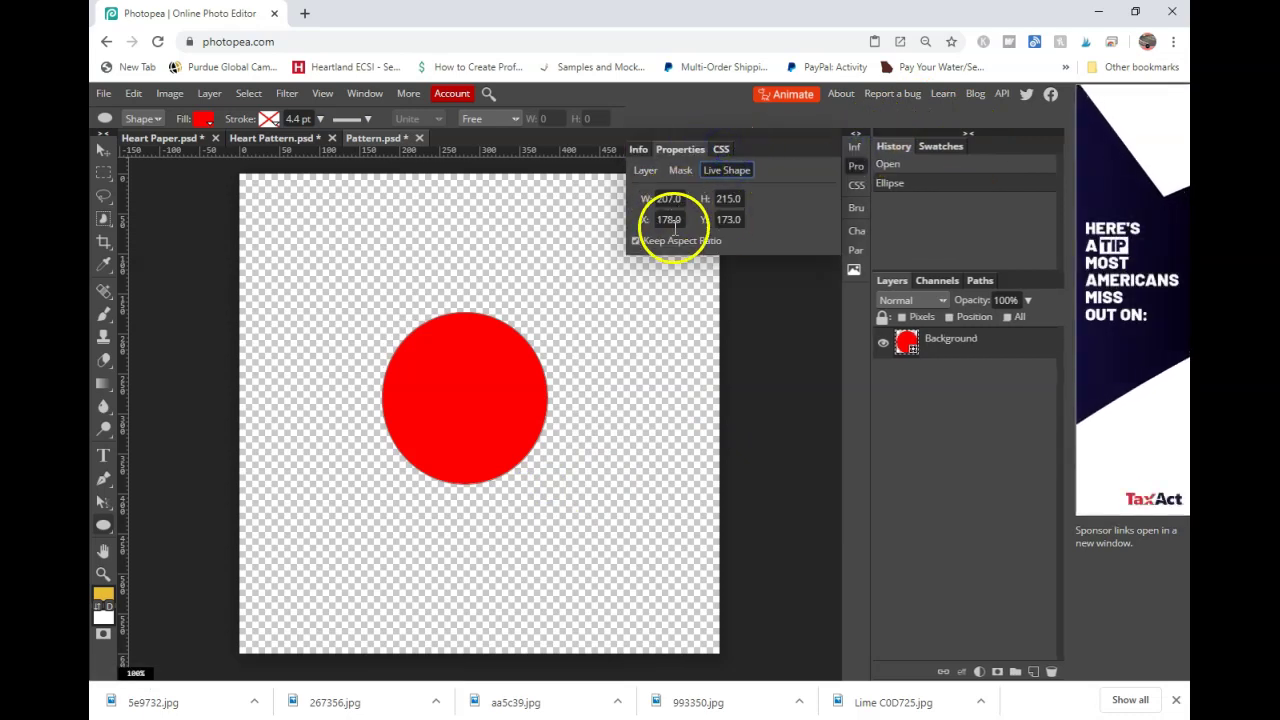
{"action": "left_click", "coordinate": [660, 240]}
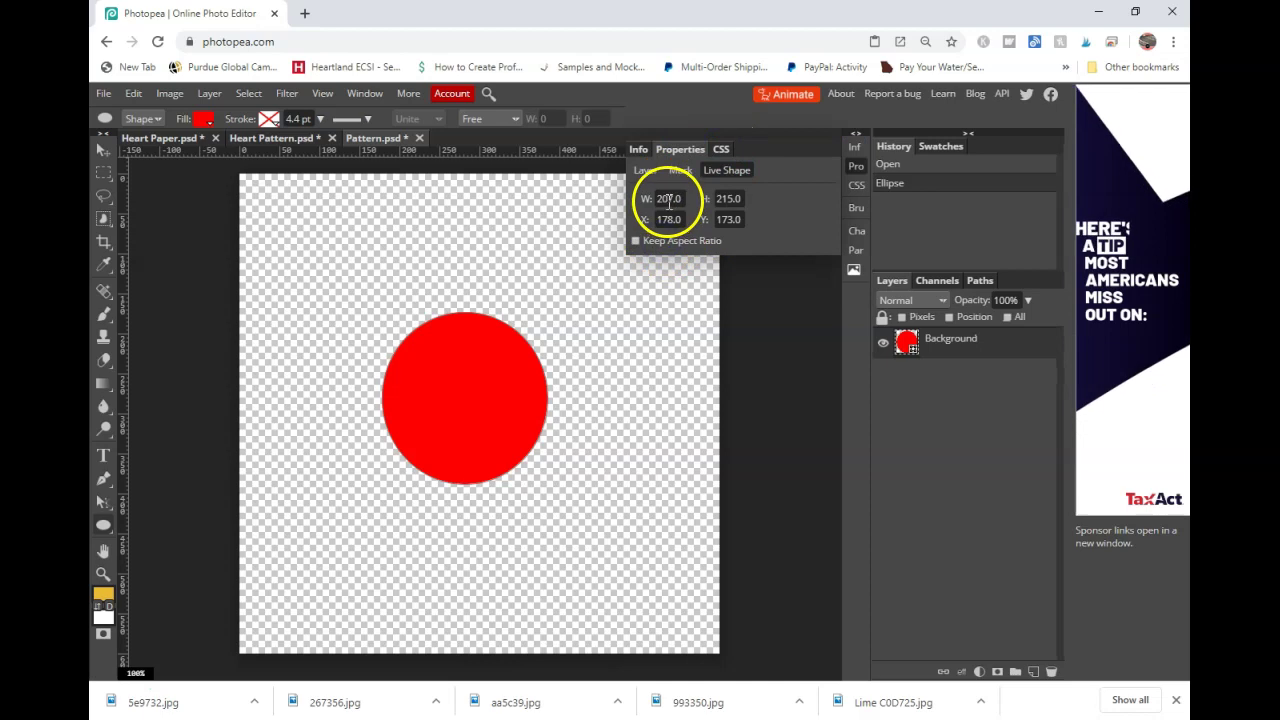
{"action": "left_click", "coordinate": [669, 200]}
{"action": "type", "text": "300"}
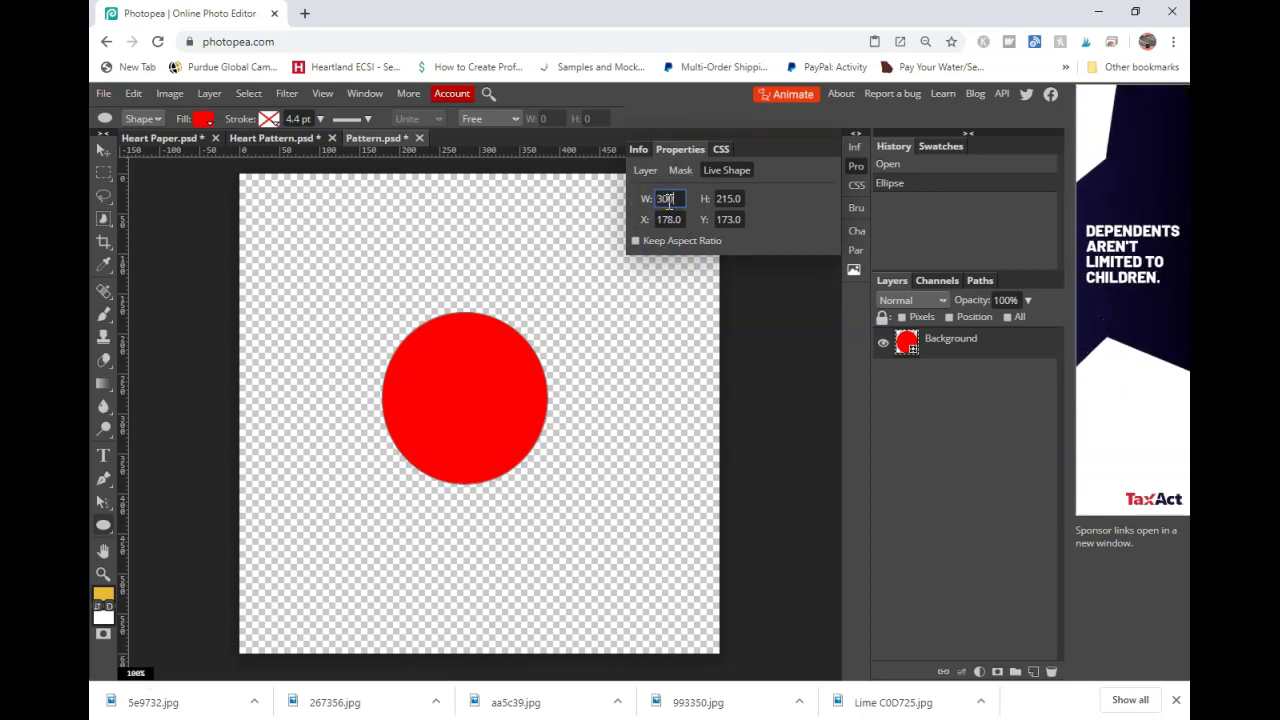
{"action": "key", "text": "Tab"}
{"action": "type", "text": "30"}
{"action": "key", "text": "Tab"}
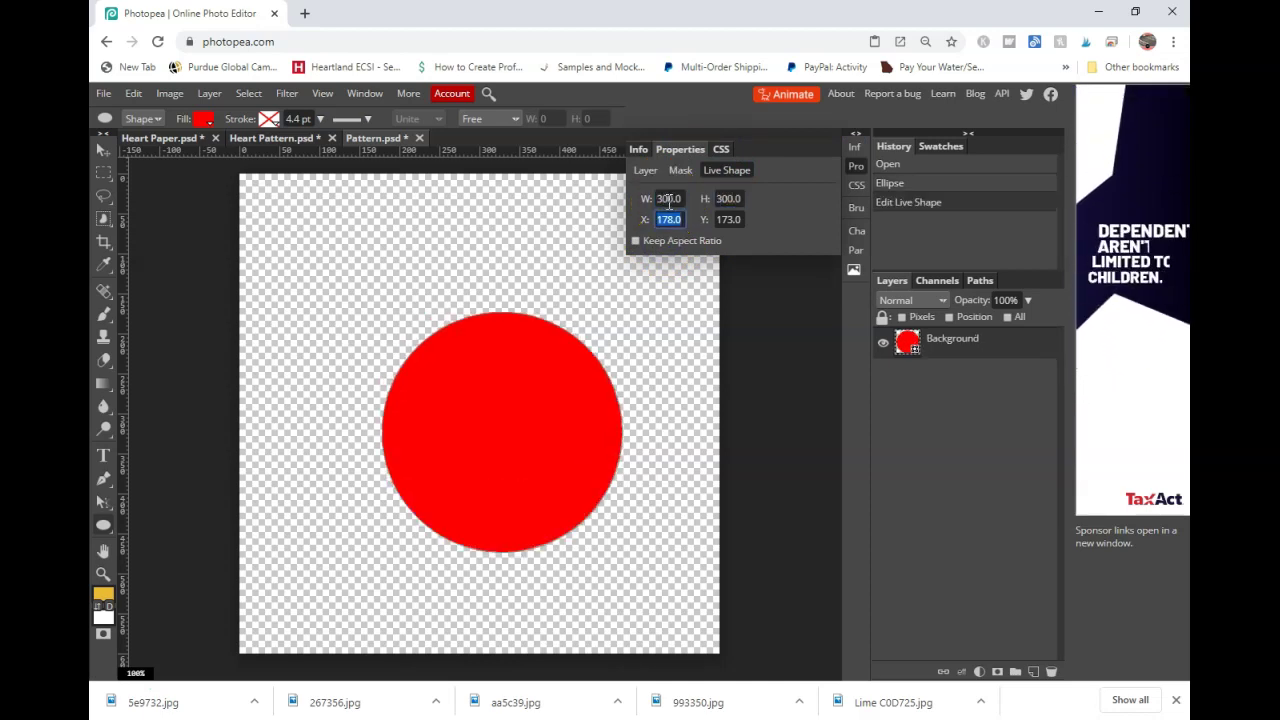
{"action": "left_click", "coordinate": [685, 151]}
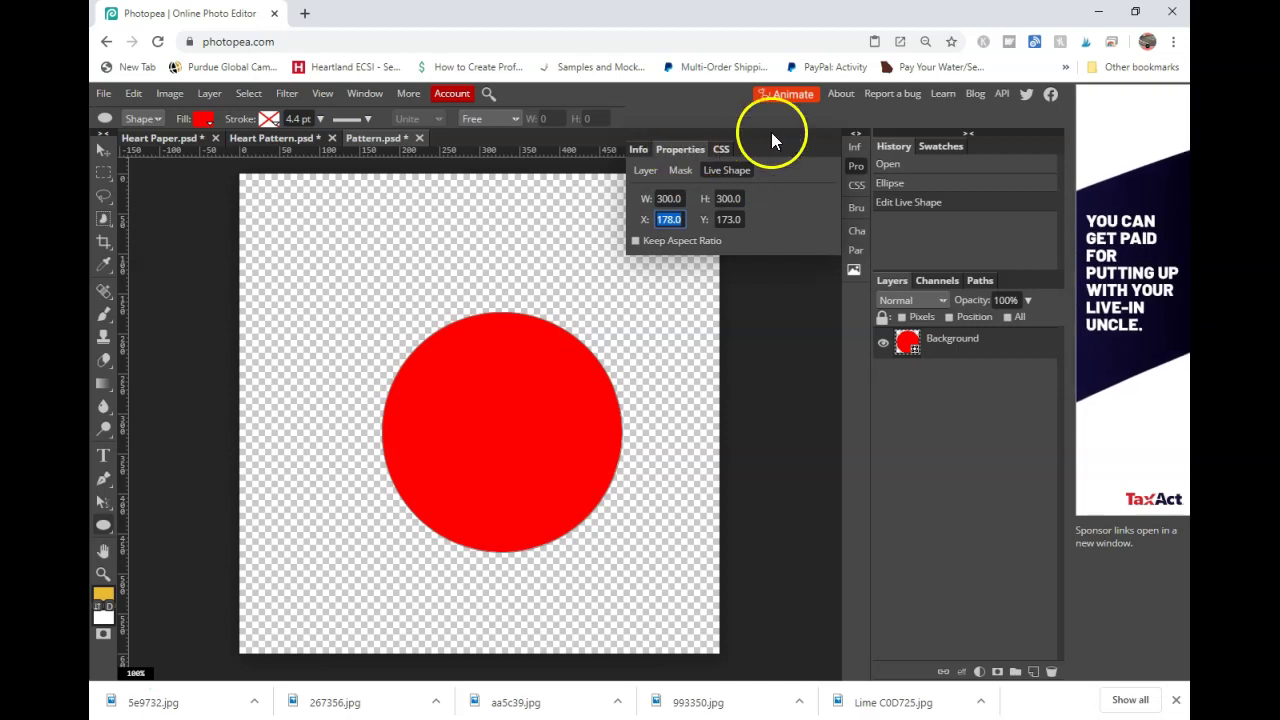
{"action": "left_click", "coordinate": [856, 140]}
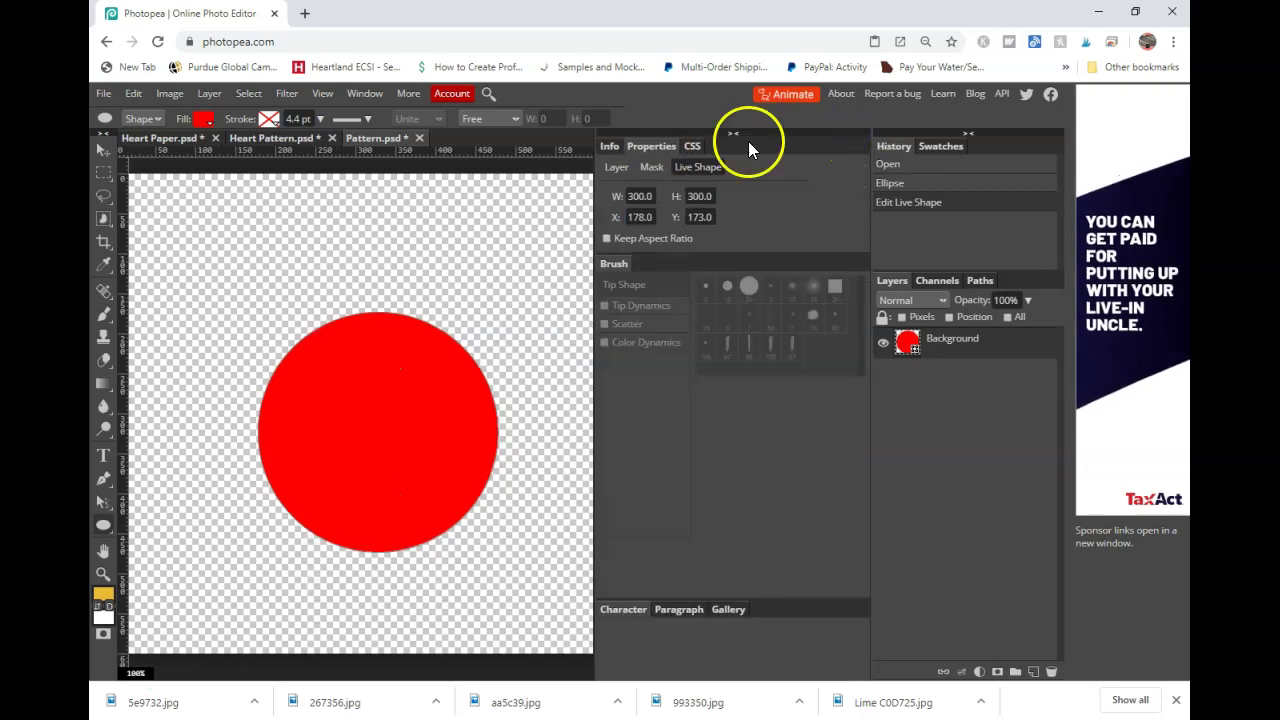
{"action": "left_click", "coordinate": [739, 130]}
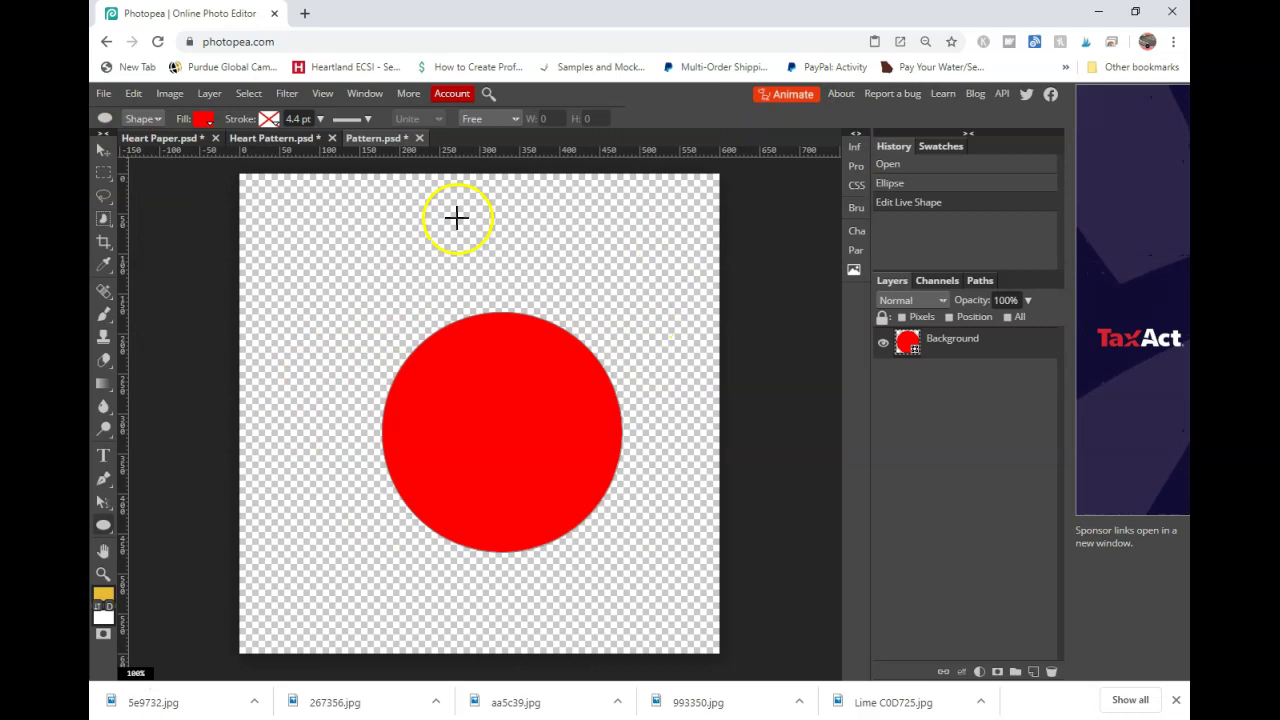
Rasterize the red circle layer and shift the circle slightly up and left
{"action": "right_click", "coordinate": [906, 345]}
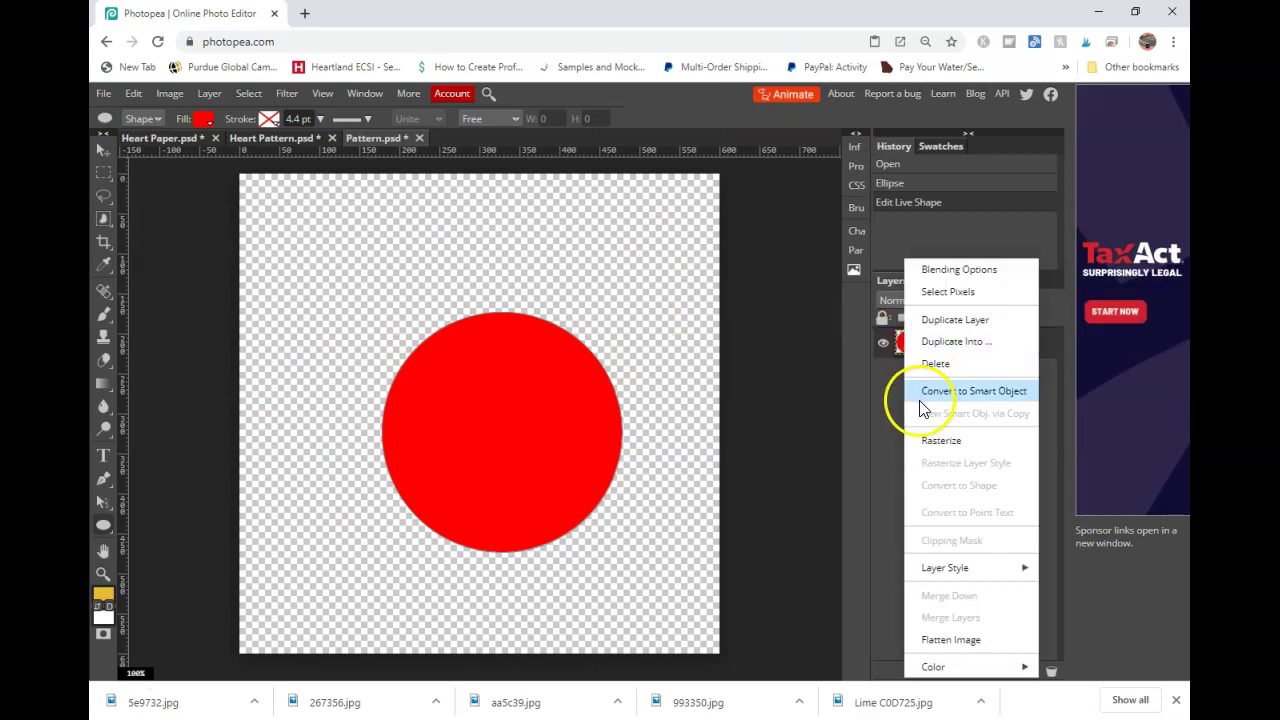
{"action": "left_click", "coordinate": [934, 439]}
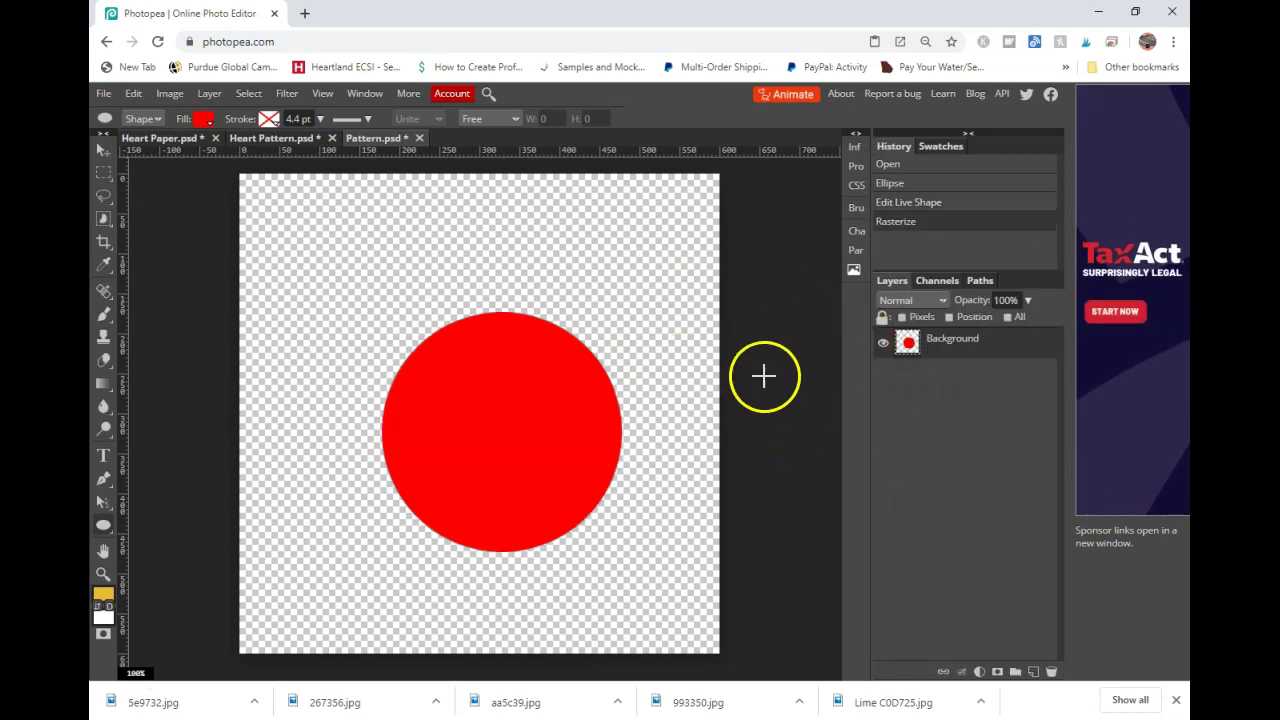
{"action": "left_click", "coordinate": [103, 150]}
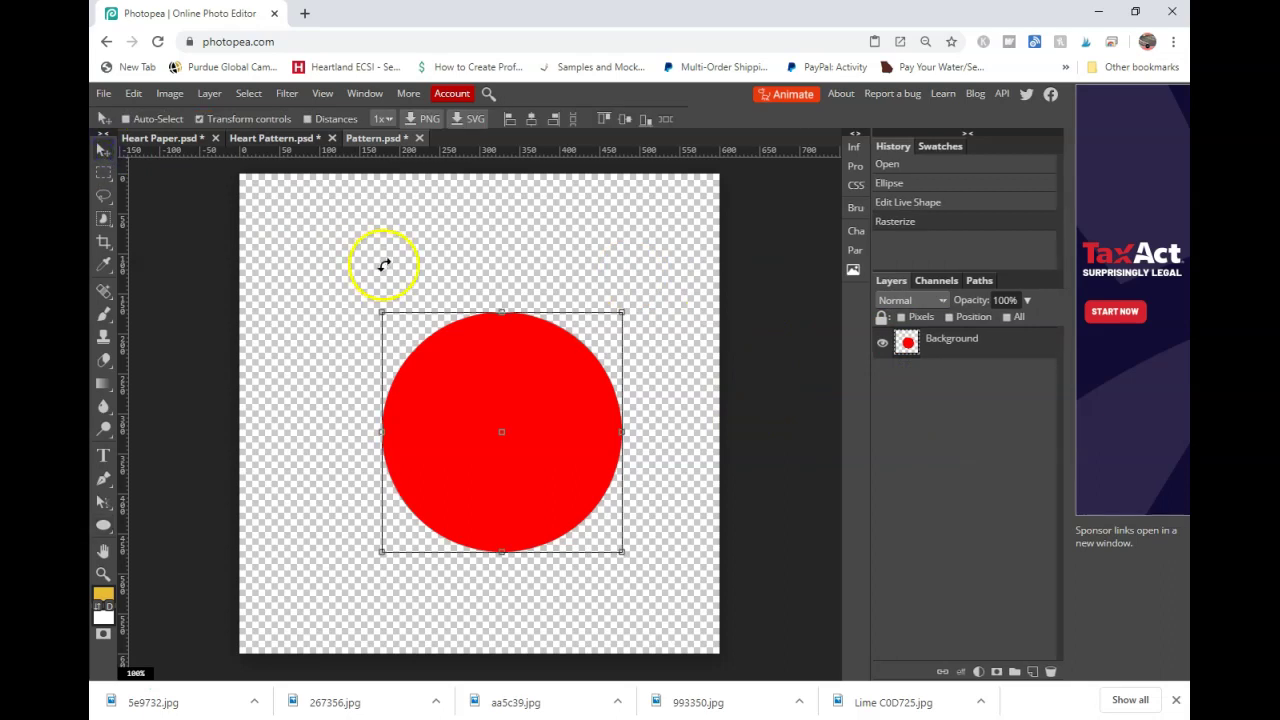
{"action": "left_click_drag", "start_coordinate": [688, 590], "coordinate": [670, 563]}
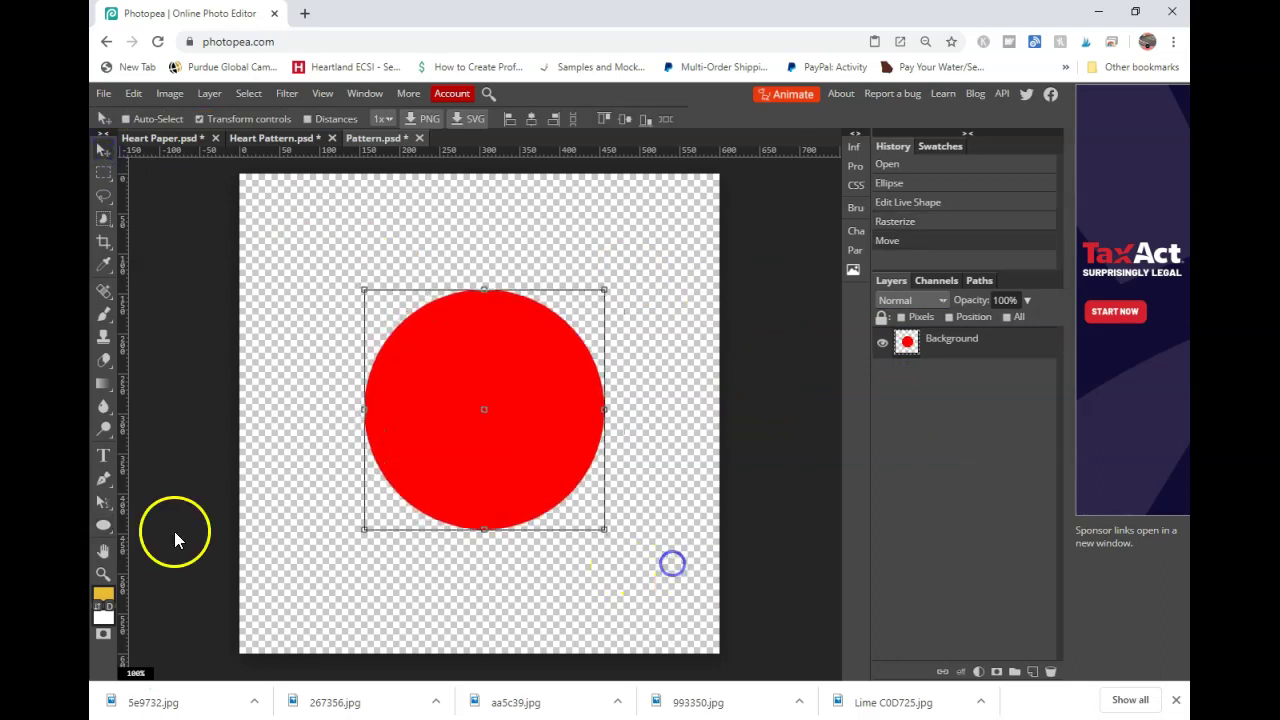
Fill the circle solid black with the Paint Bucket, undo the stray canvas fill, and recentre it
{"action": "left_click", "coordinate": [103, 598]}
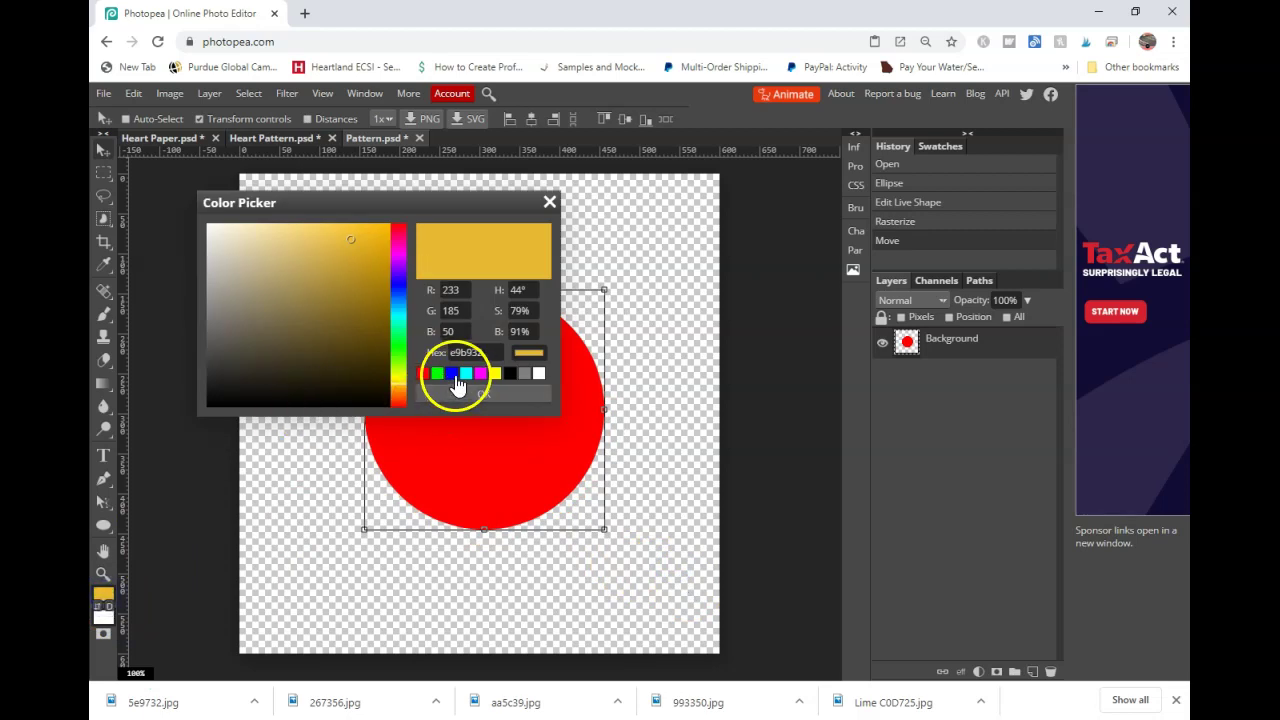
{"action": "left_click", "coordinate": [509, 374]}
{"action": "left_click", "coordinate": [500, 393]}
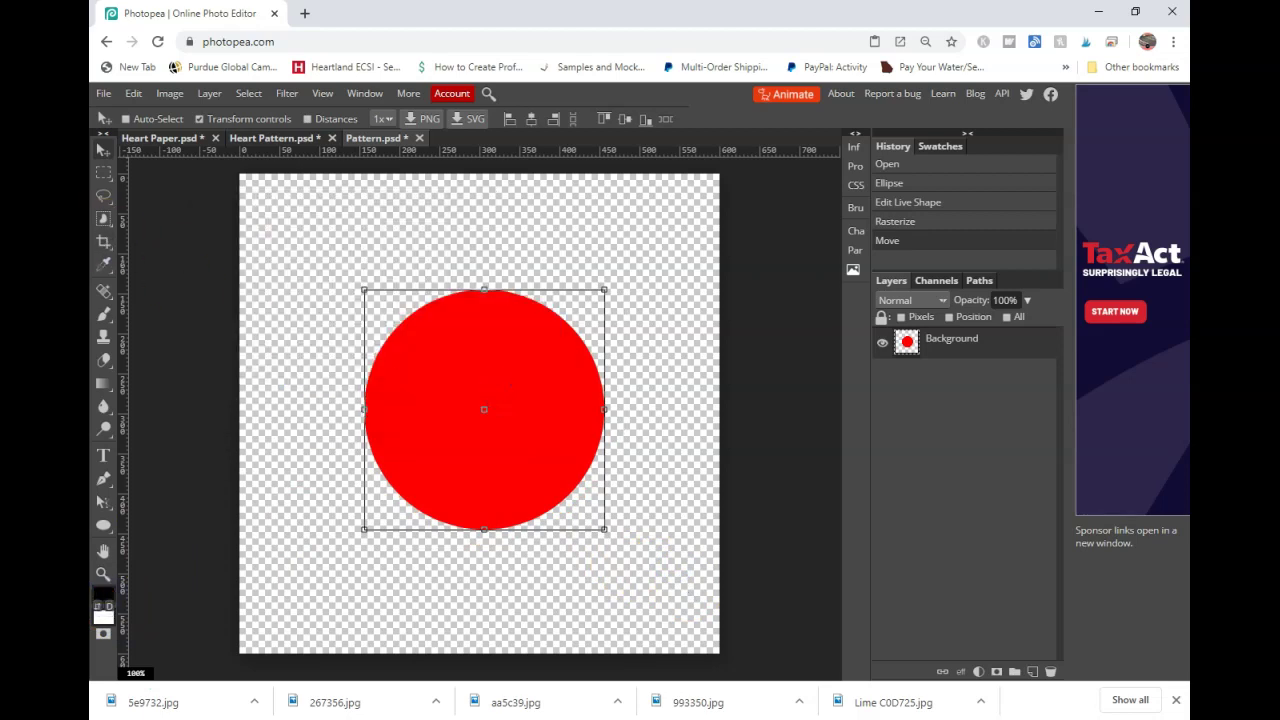
{"action": "right_click", "coordinate": [103, 383]}
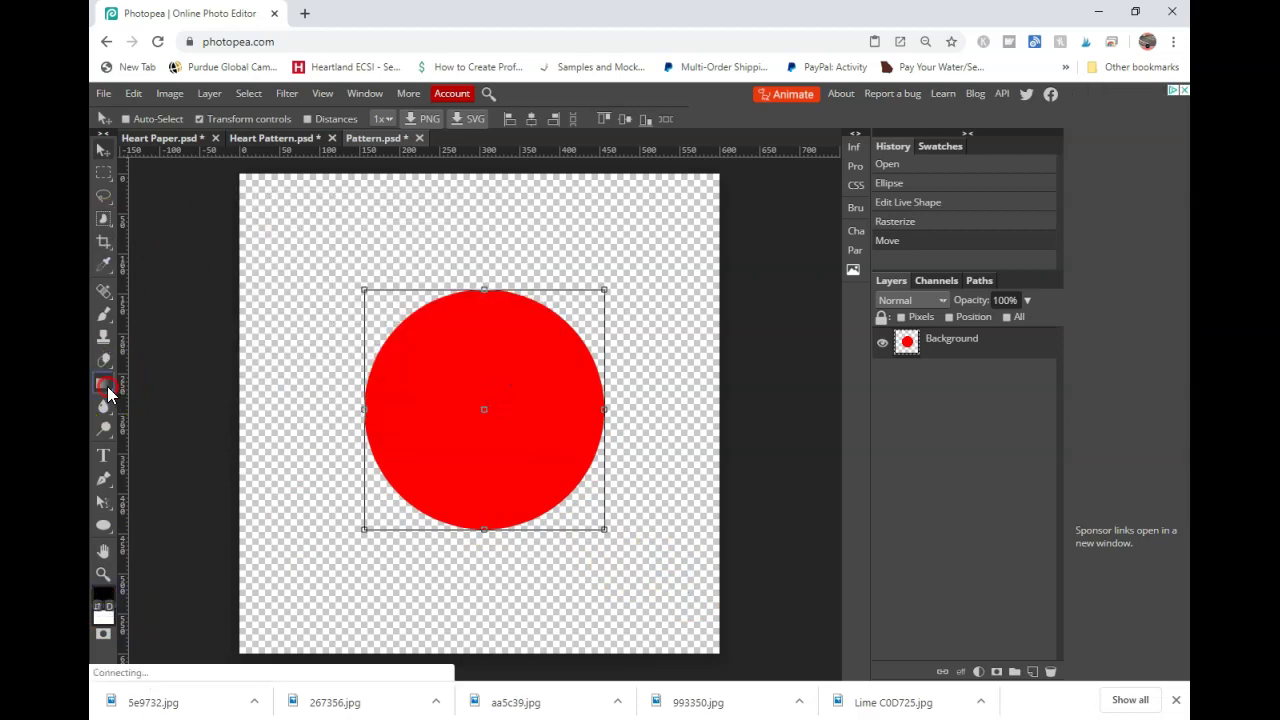
{"action": "left_click", "coordinate": [435, 394]}
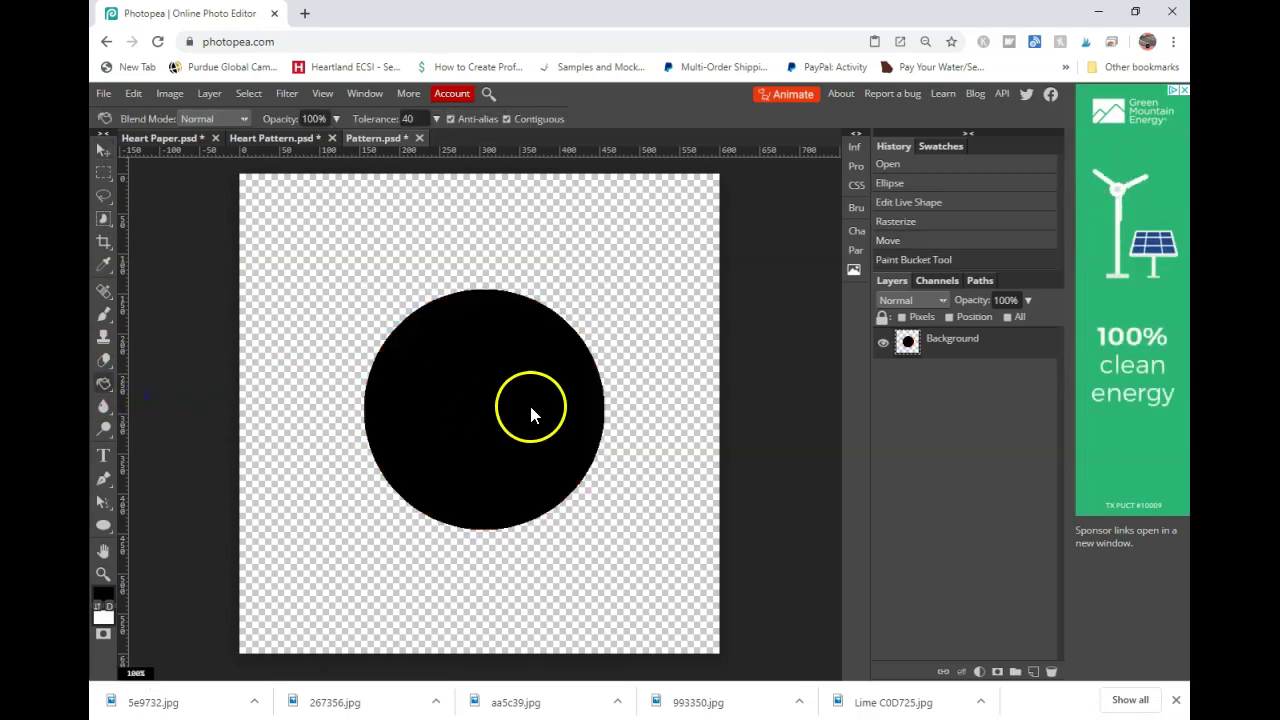
{"action": "left_click", "coordinate": [664, 546]}
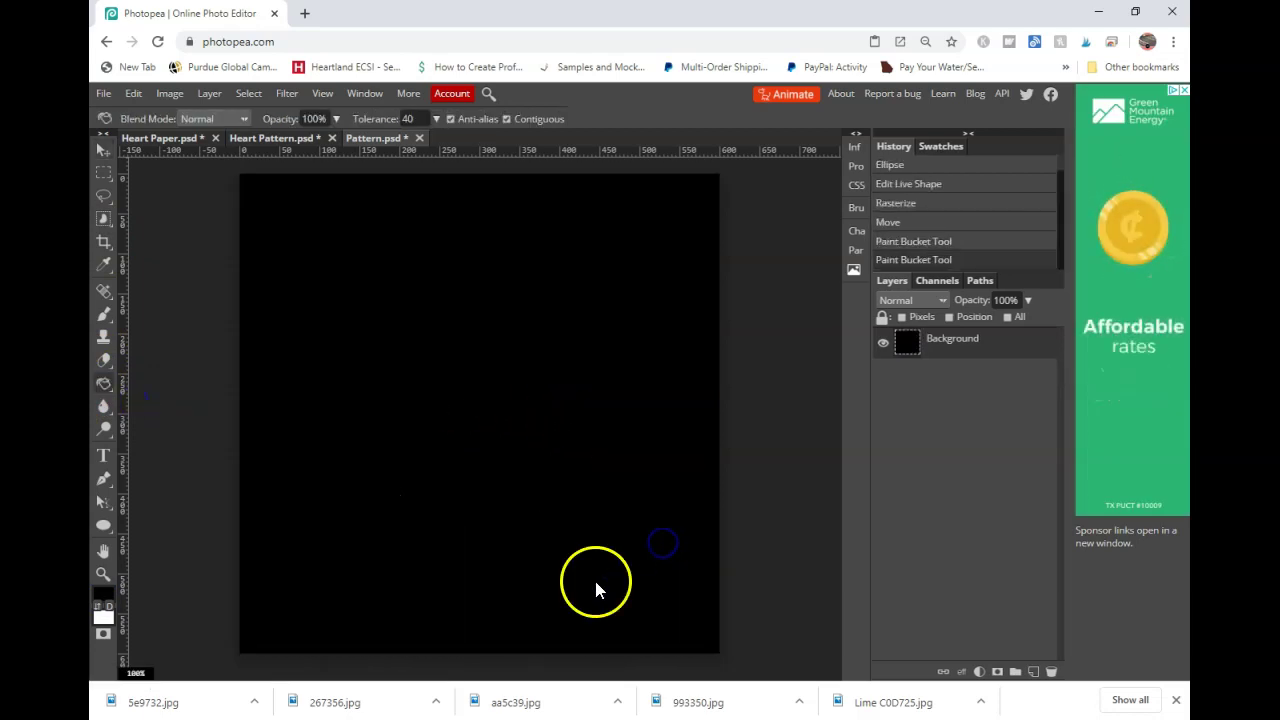
{"action": "key", "text": "ctrl+z"}
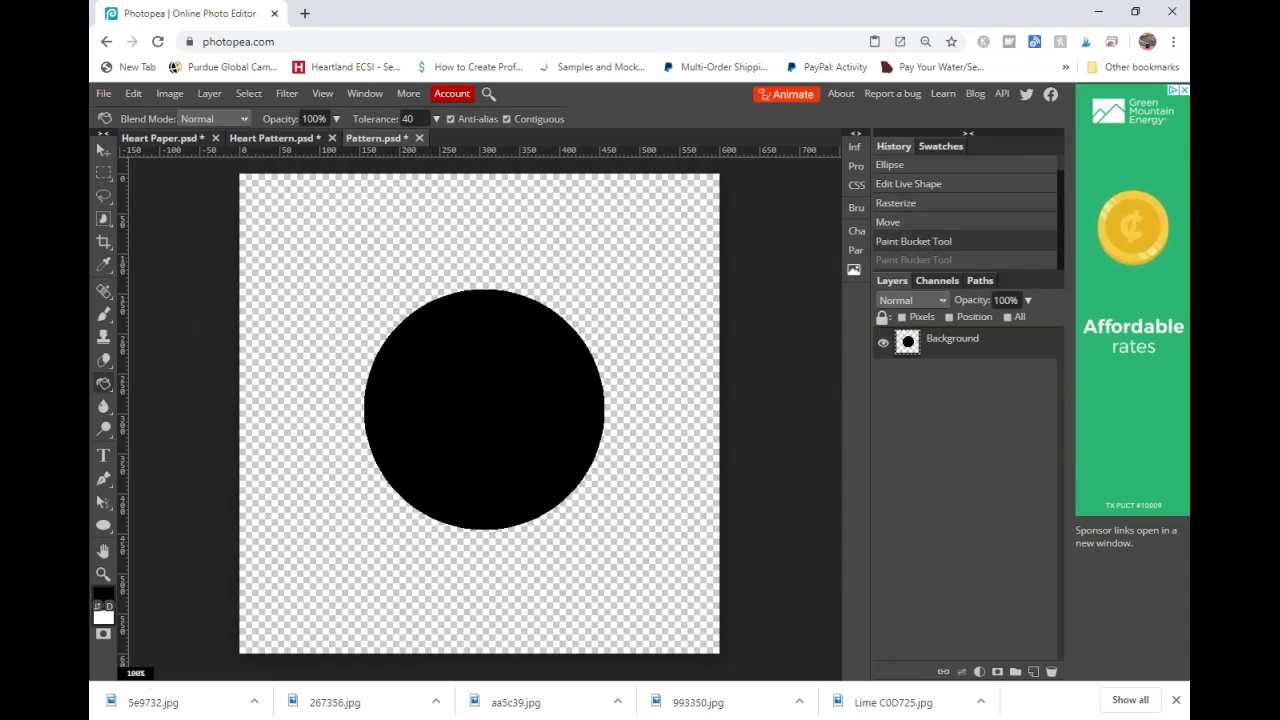
{"action": "left_click", "coordinate": [104, 150]}
{"action": "mouse_move", "coordinate": [640, 609]}
{"action": "left_mouse_down"}
{"action": "mouse_move", "coordinate": [635, 599]}
{"action": "mouse_move", "coordinate": [636, 613]}
{"action": "left_mouse_up"}
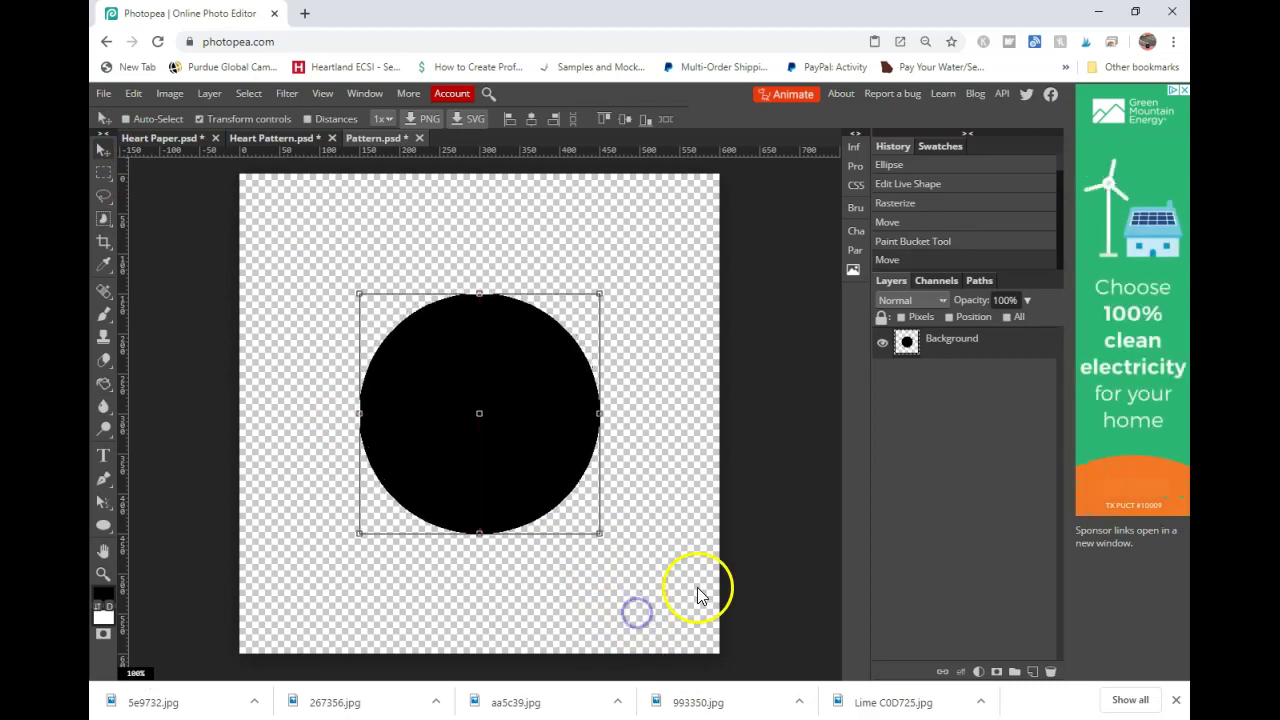
Duplicate the circle layer and apply the Offset filter to the copy
{"action": "right_click", "coordinate": [912, 343]}
{"action": "left_click", "coordinate": [968, 320]}
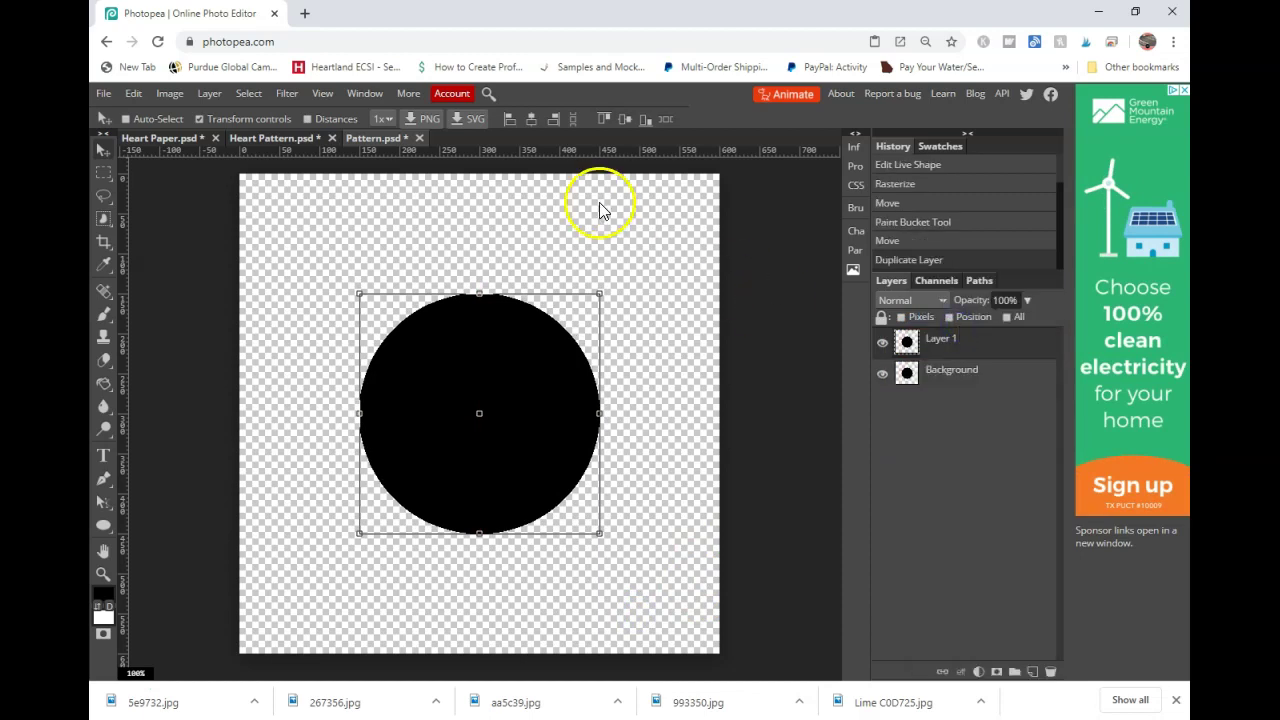
{"action": "left_click", "coordinate": [283, 98]}
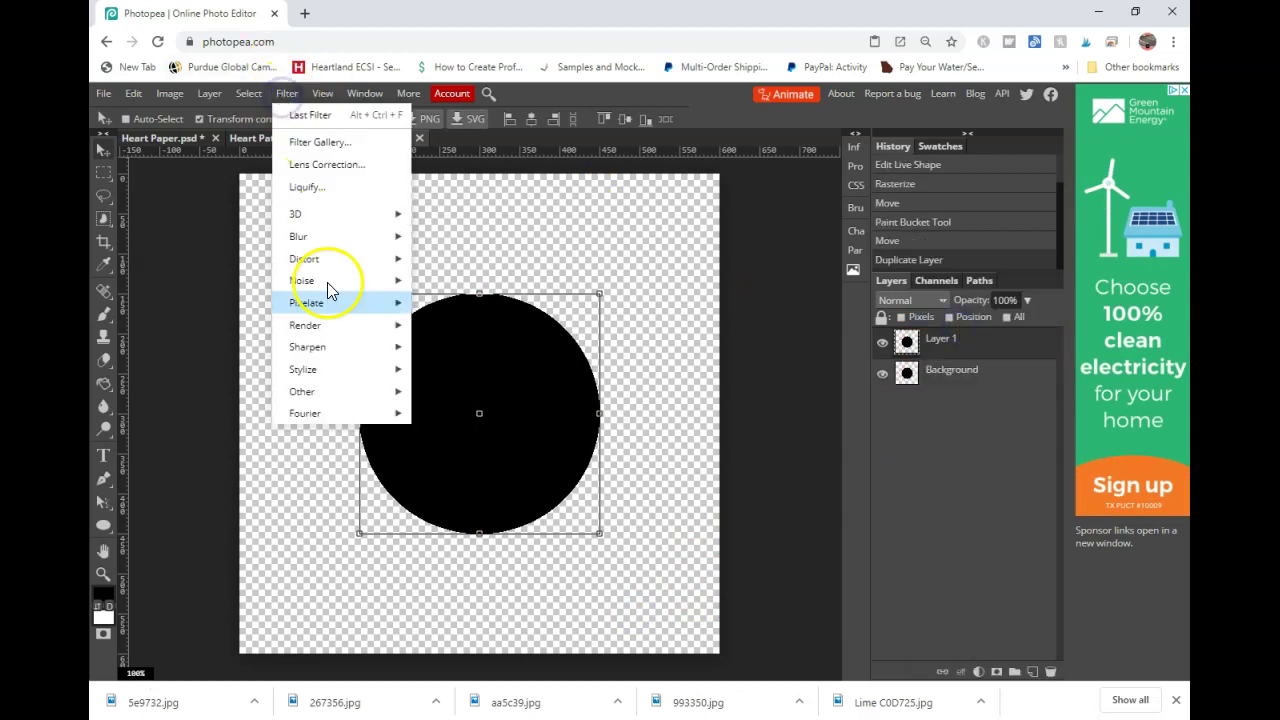
{"action": "mouse_move", "coordinate": [352, 400]}
{"action": "left_click", "coordinate": [455, 458]}
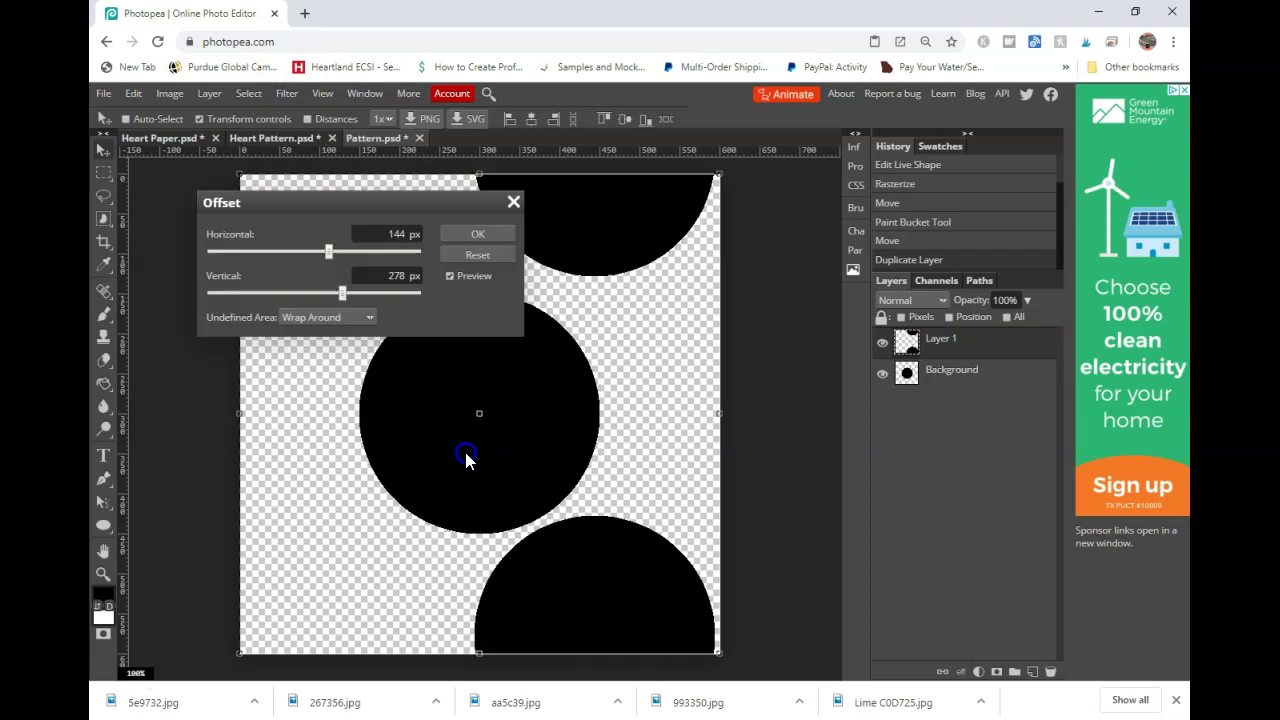
Set horizontal and vertical offset to 300 px with wrap-around and apply it
{"action": "left_click", "coordinate": [396, 234]}
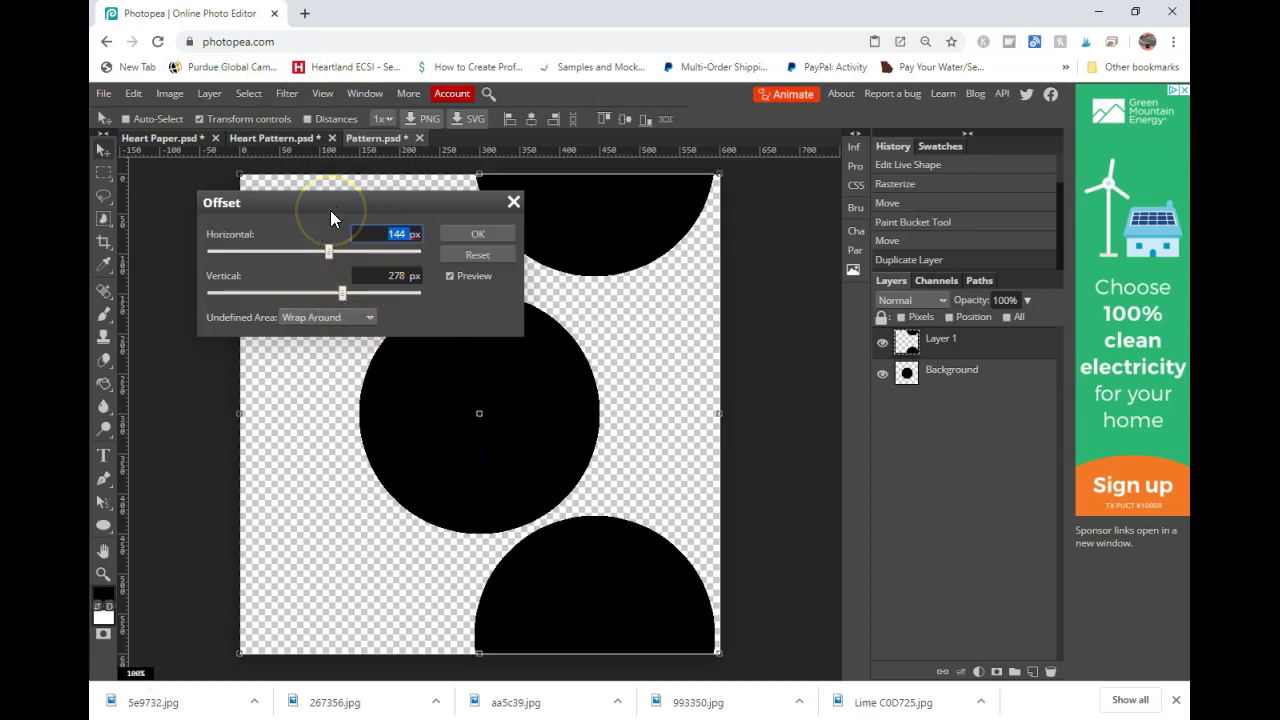
{"action": "type", "text": "300"}
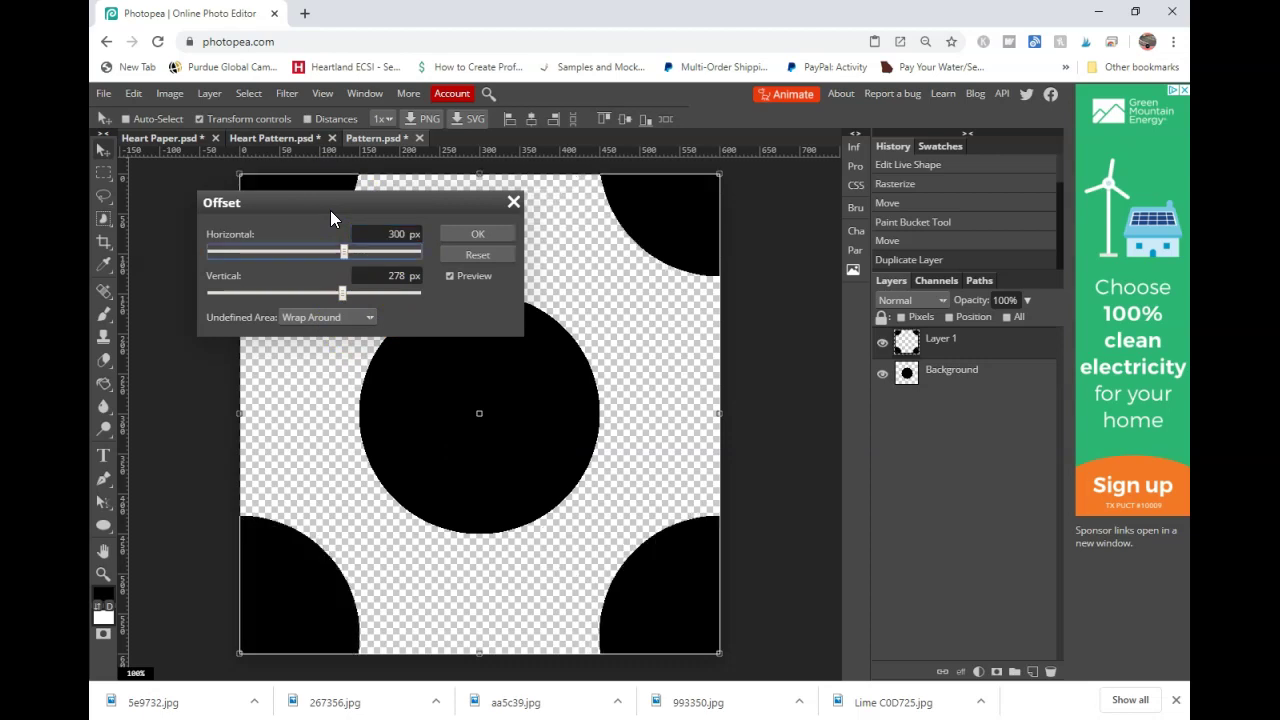
{"action": "key", "text": "Tab"}
{"action": "type", "text": "3000"}
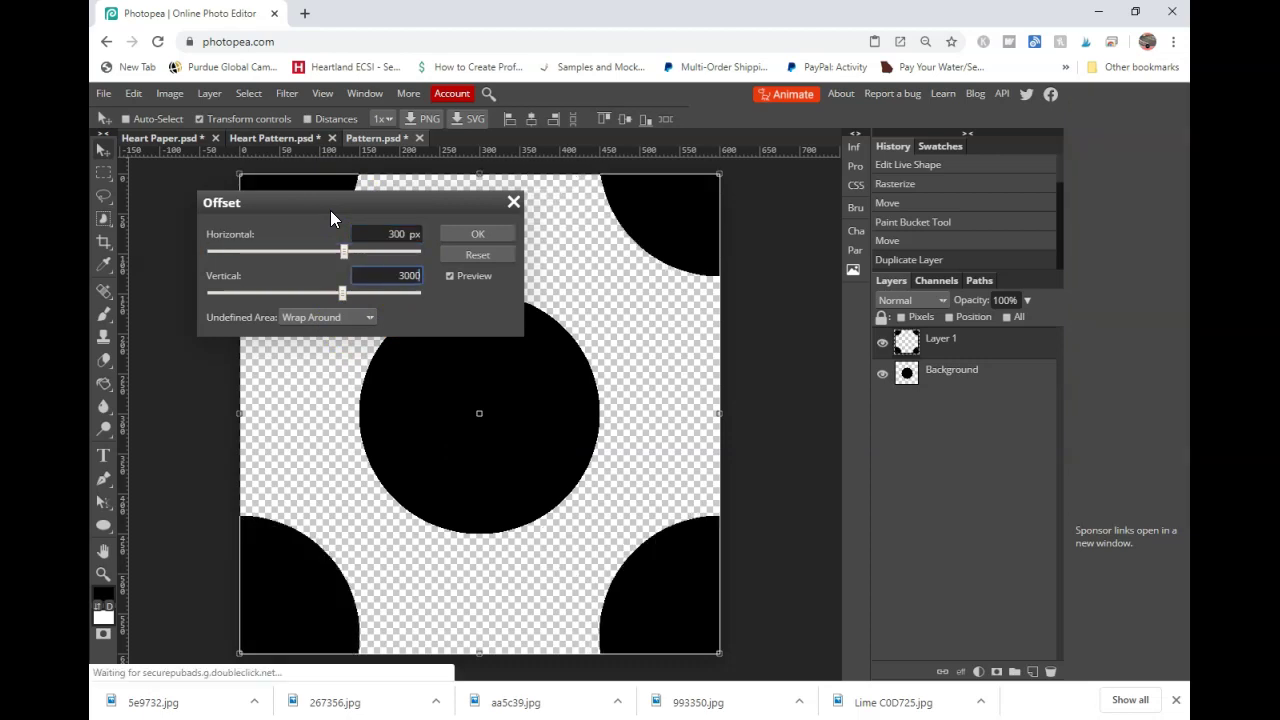
{"action": "key", "text": "BackSpace"}
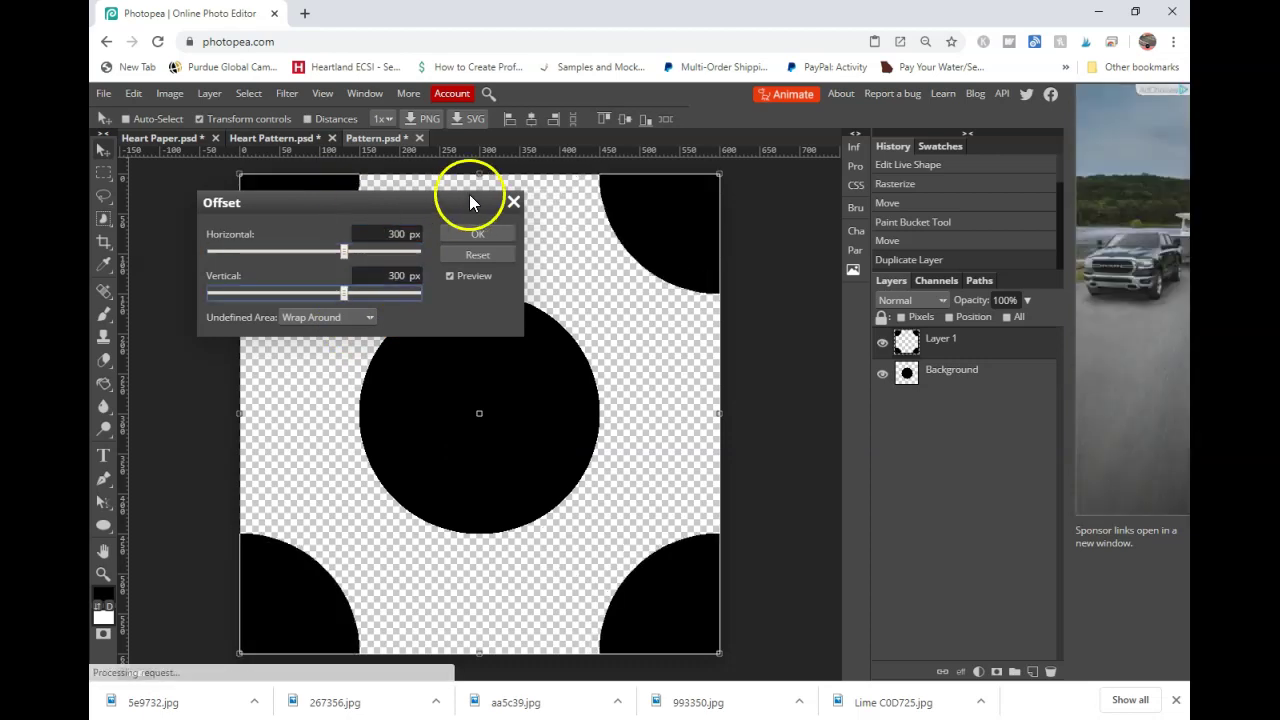
{"action": "left_click", "coordinate": [476, 233]}
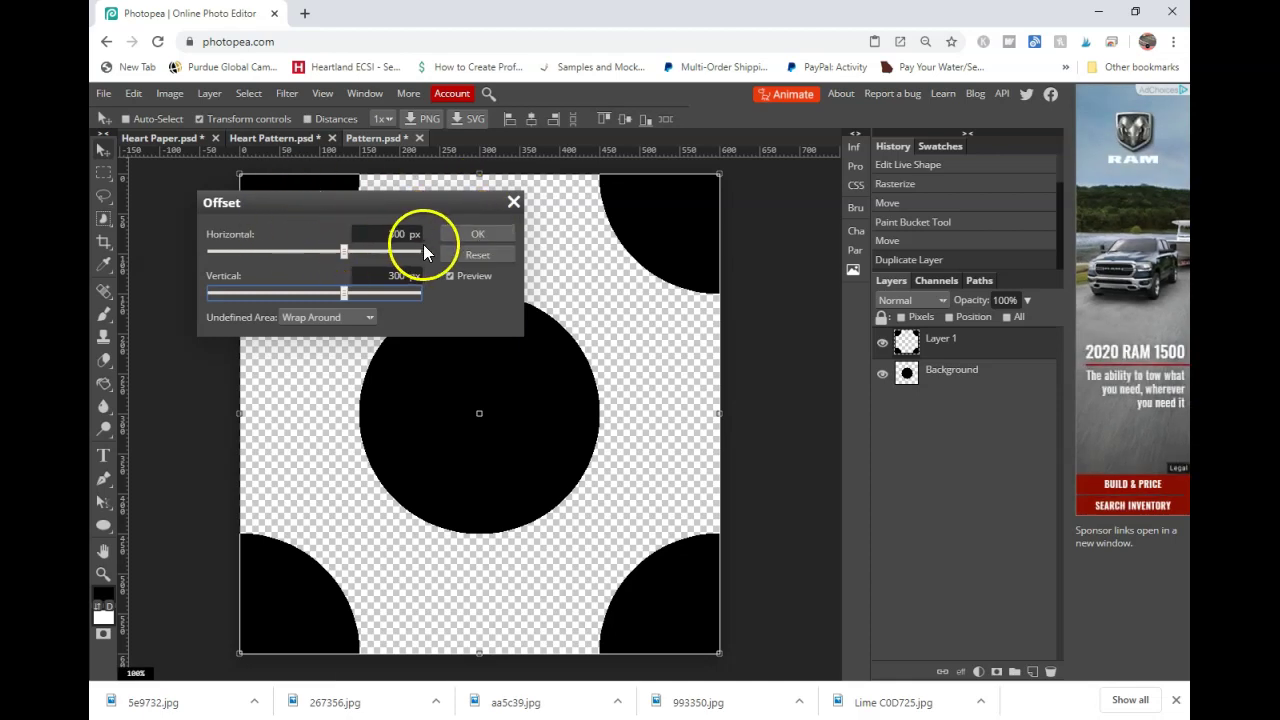
{"action": "left_click", "coordinate": [479, 240]}
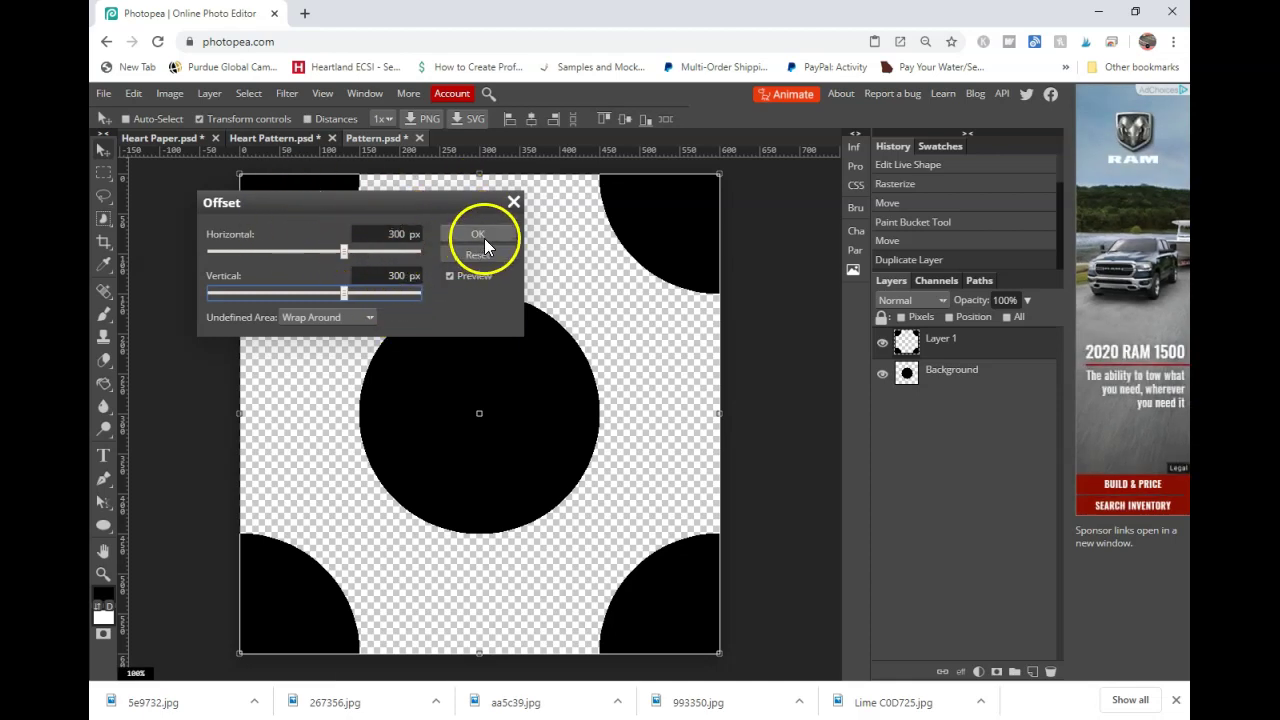
Define the black dot tile as a new pattern
{"action": "left_click", "coordinate": [131, 93]}
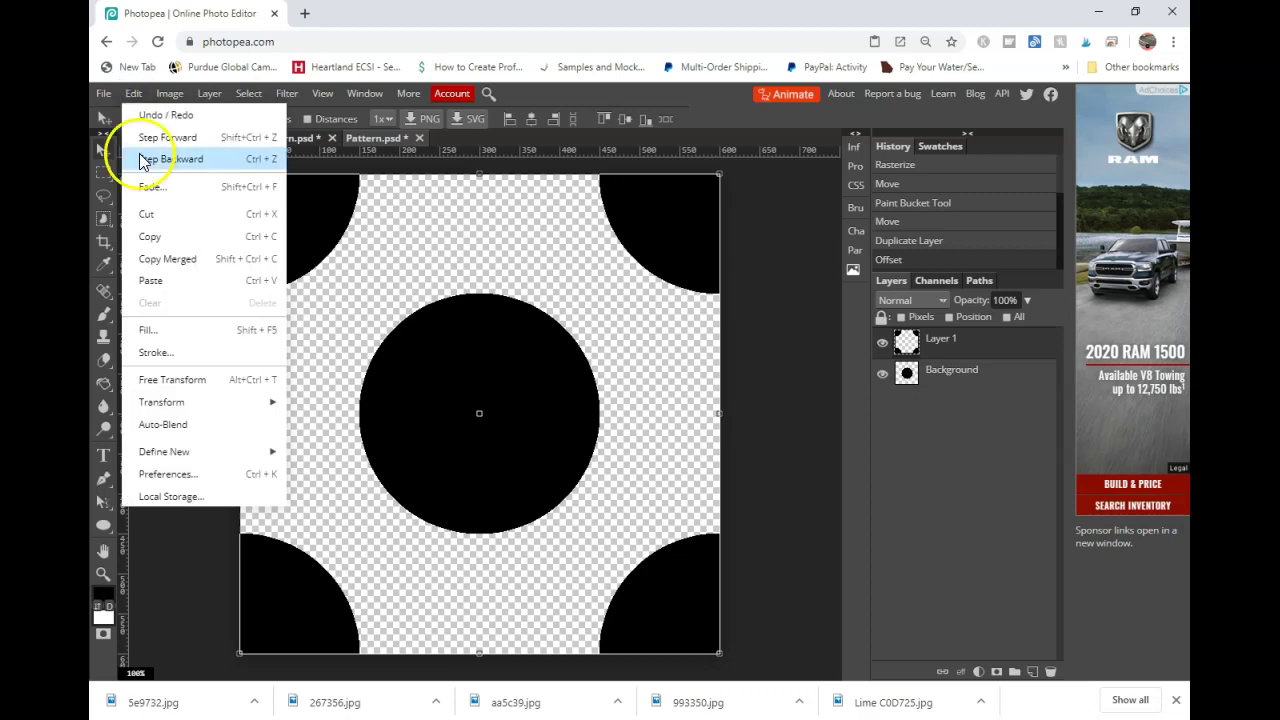
{"action": "mouse_move", "coordinate": [235, 457]}
{"action": "left_click", "coordinate": [321, 452]}
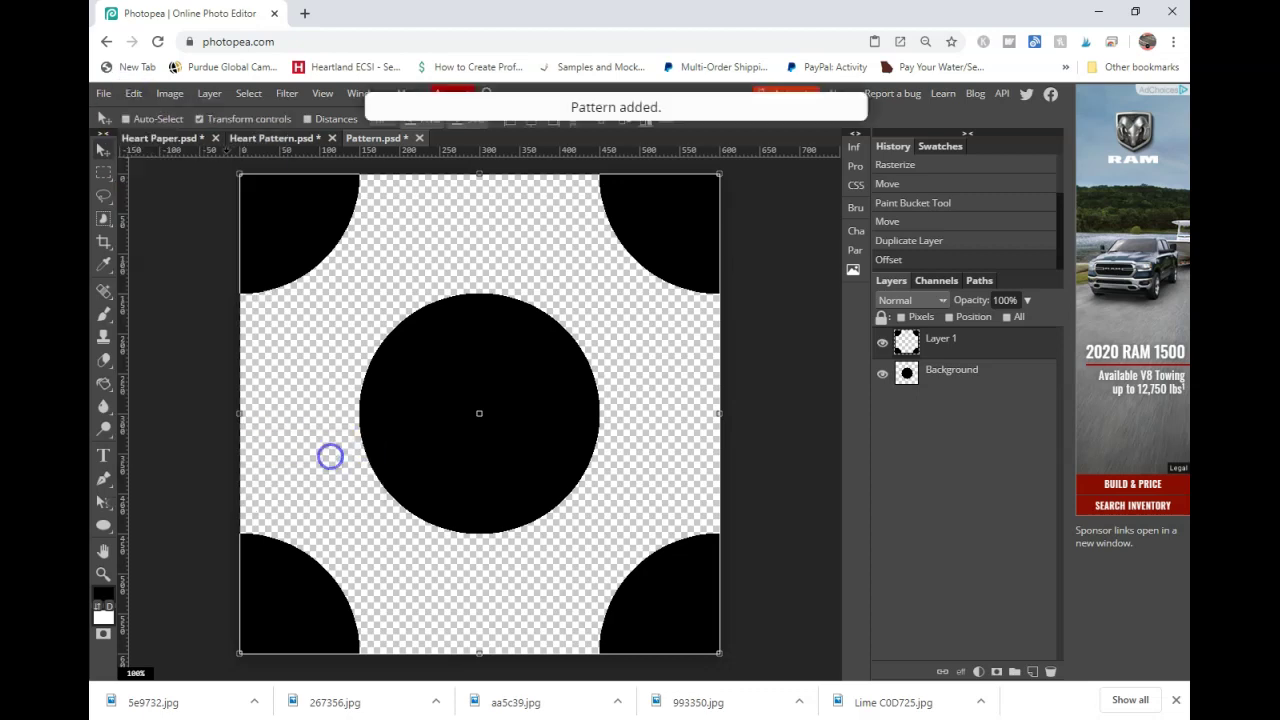
In Heart Paper.psd, switch the Background pattern fill to the new polka-dot pattern
{"action": "left_click", "coordinate": [180, 138]}
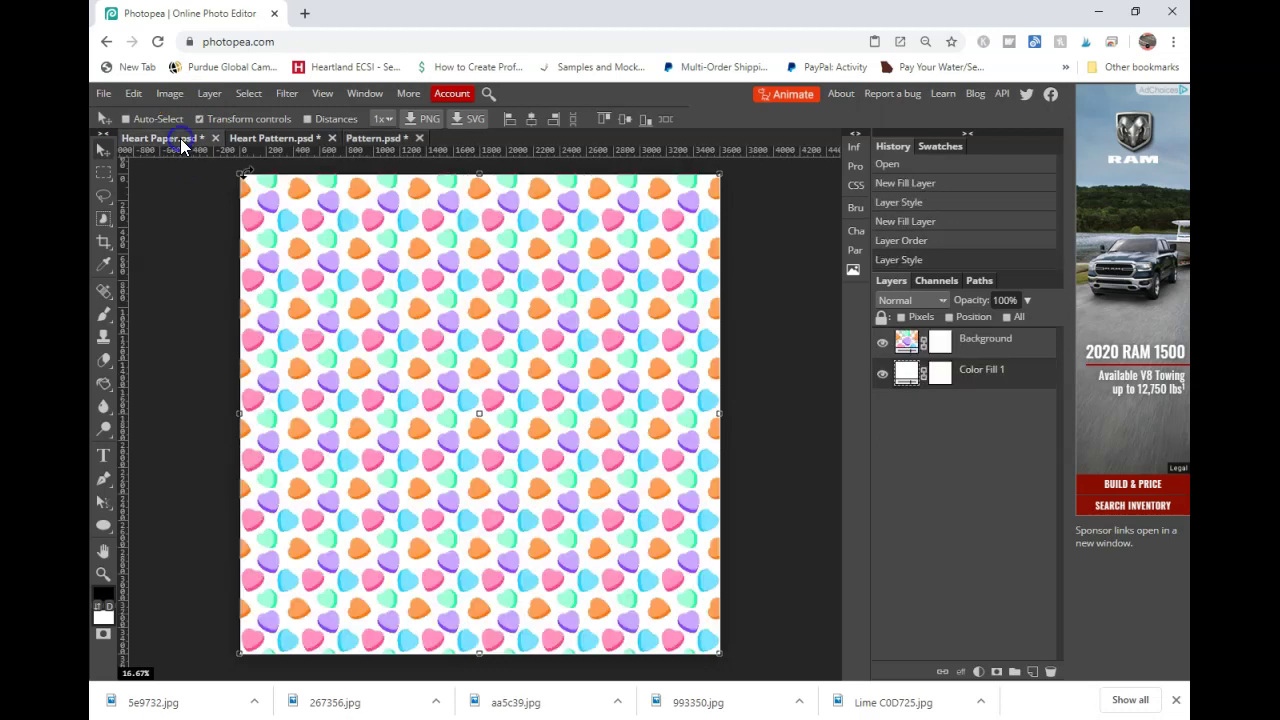
{"action": "left_click", "coordinate": [906, 345]}
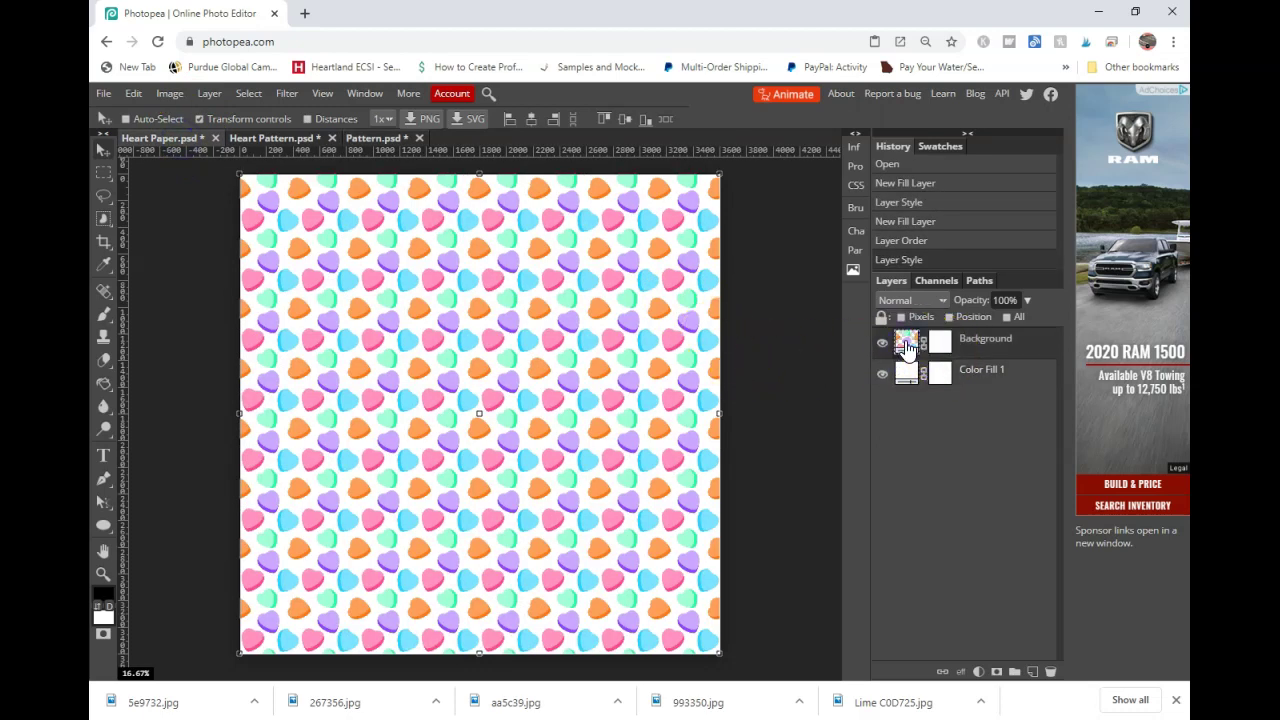
{"action": "double_click", "coordinate": [906, 345]}
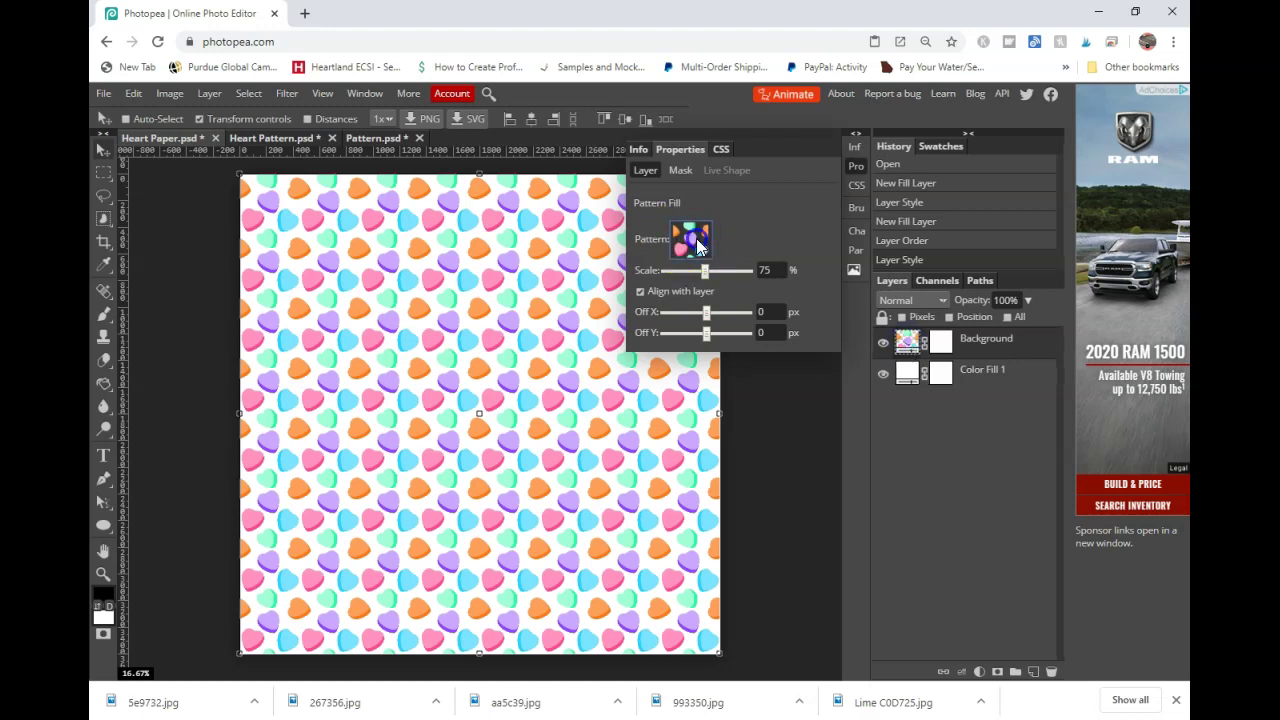
{"action": "left_click", "coordinate": [692, 240]}
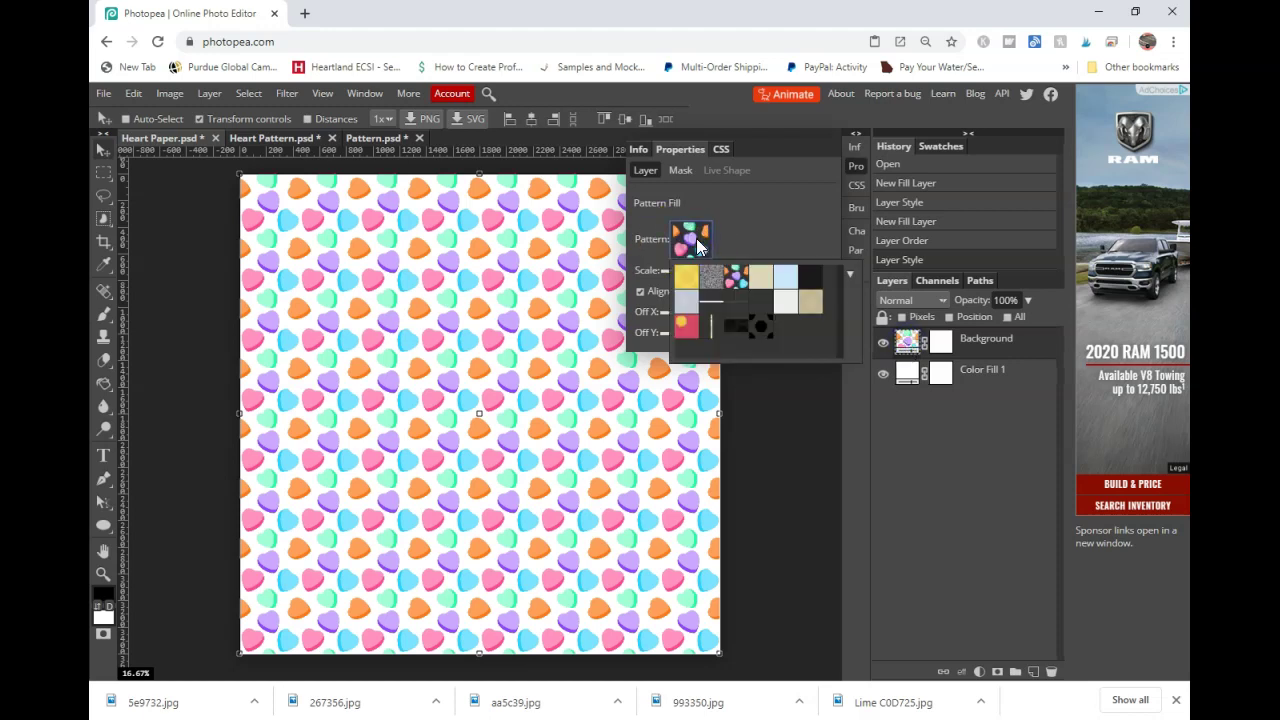
{"action": "left_click", "coordinate": [766, 341]}
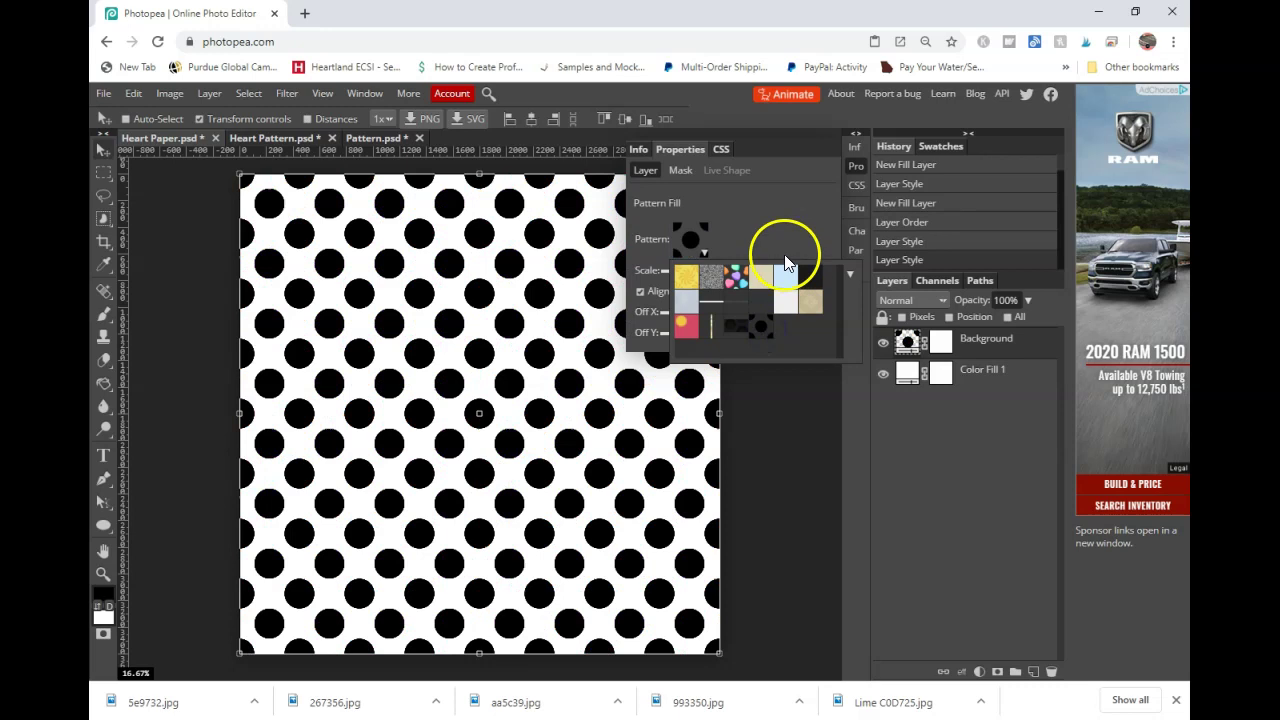
{"action": "left_click", "coordinate": [857, 137]}
{"action": "left_click", "coordinate": [743, 134]}
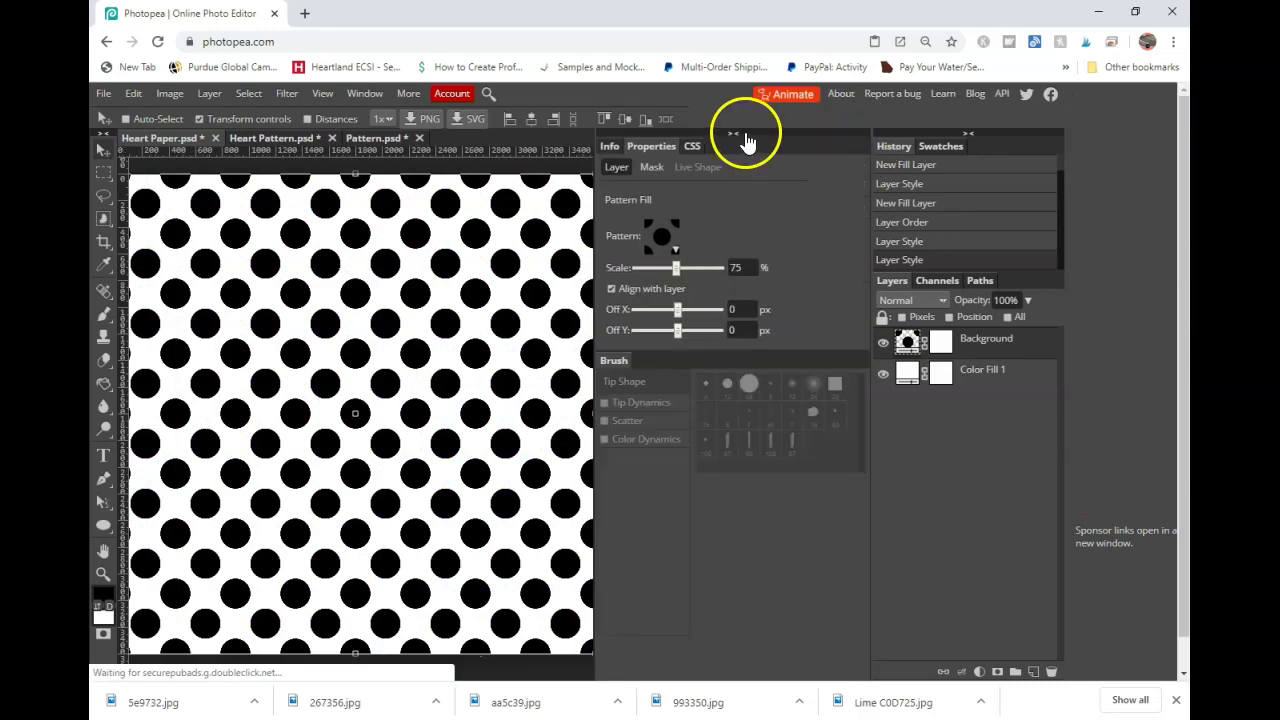
{"action": "left_click", "coordinate": [790, 340]}
{"action": "left_click", "coordinate": [905, 343]}
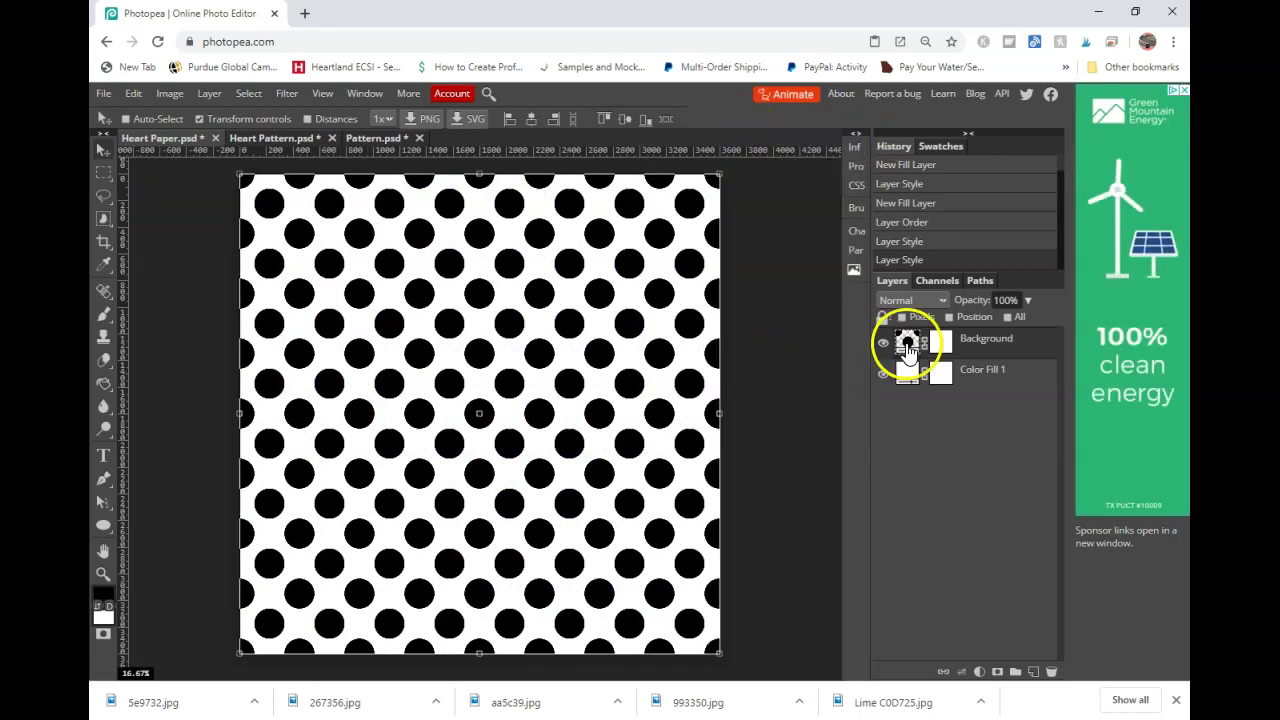
{"action": "left_click", "coordinate": [994, 345]}
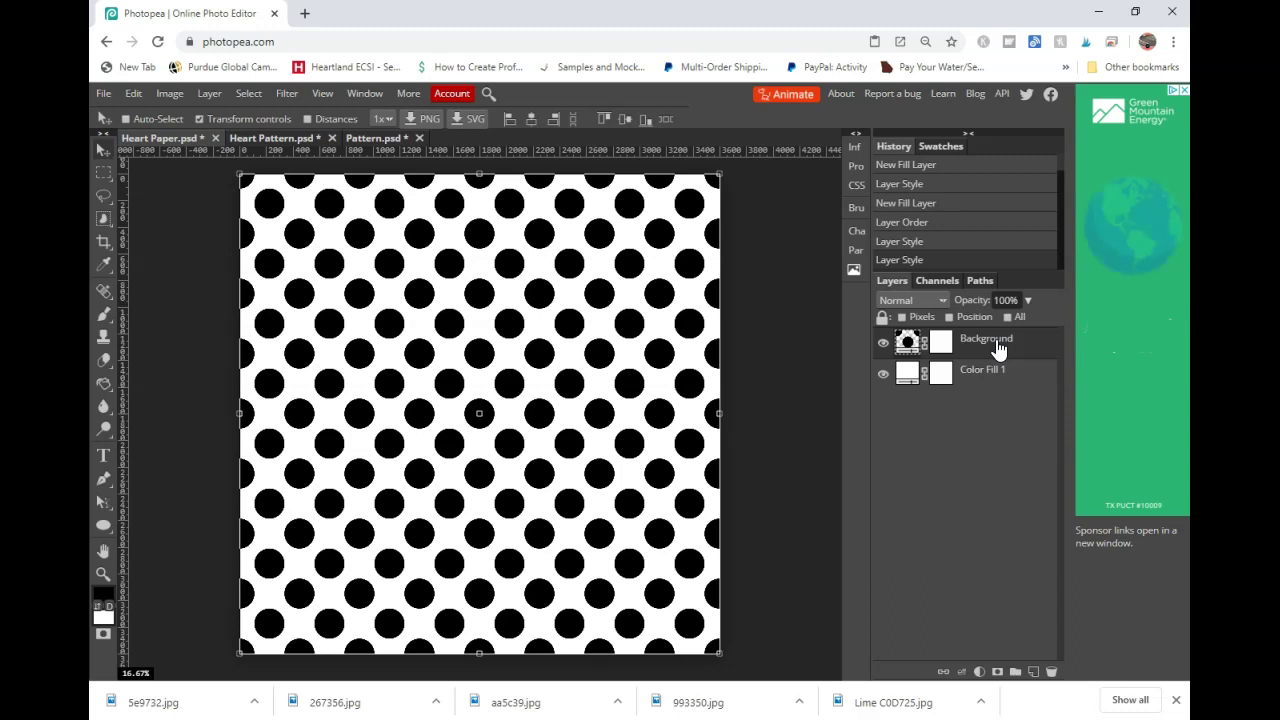
Add a red Color Fill 2 layer and clip it to the dot pattern layer
{"action": "right_click", "coordinate": [997, 345]}
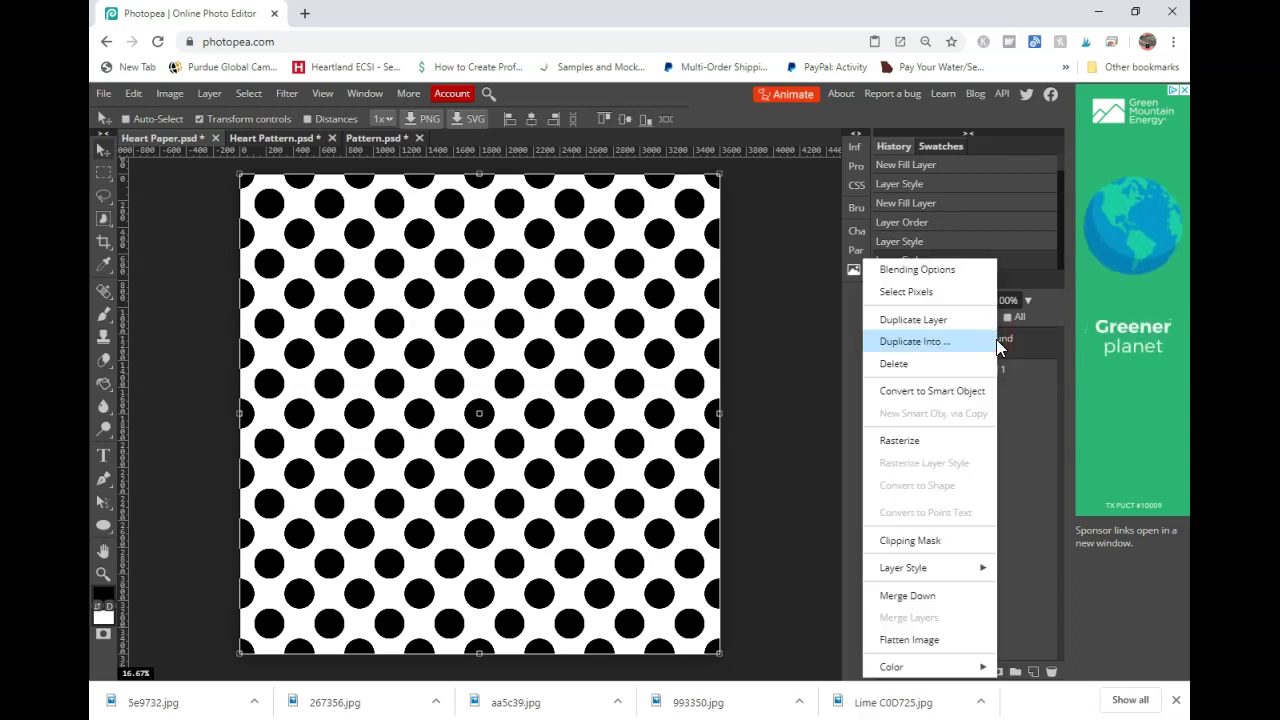
{"action": "left_click", "coordinate": [1030, 426]}
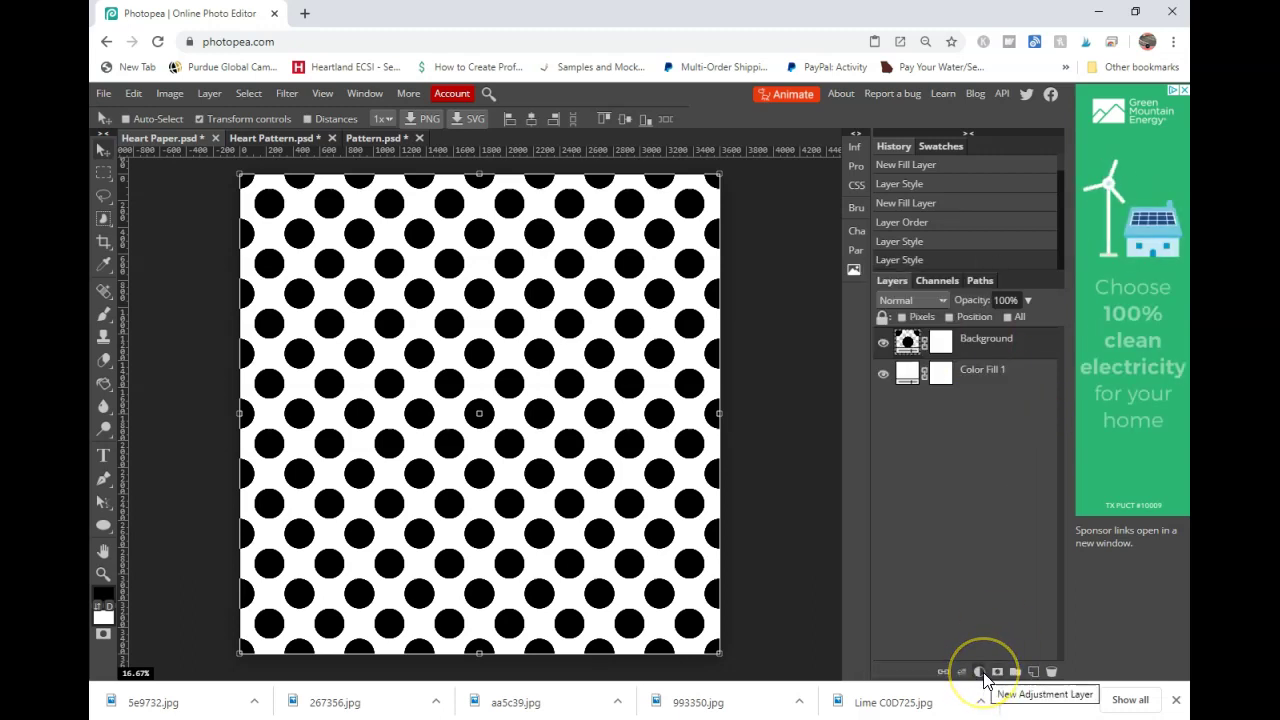
{"action": "left_click", "coordinate": [981, 673]}
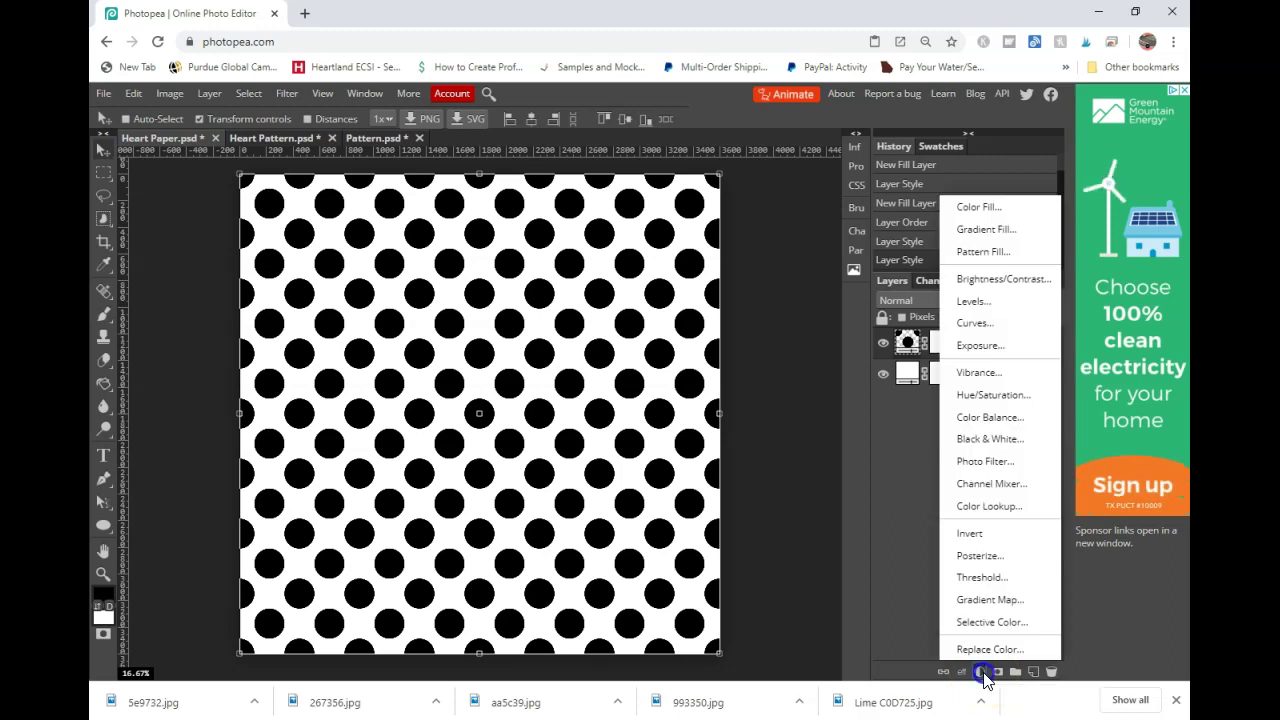
{"action": "left_click", "coordinate": [997, 218]}
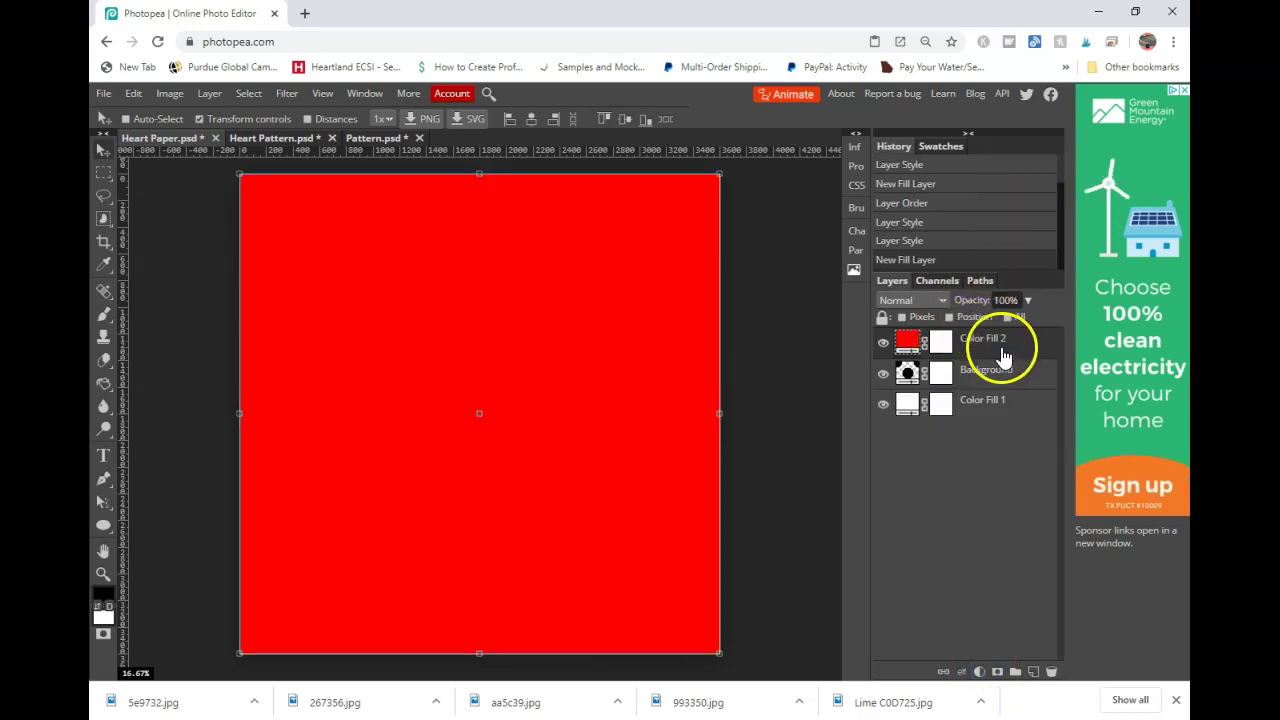
{"action": "right_click", "coordinate": [985, 348]}
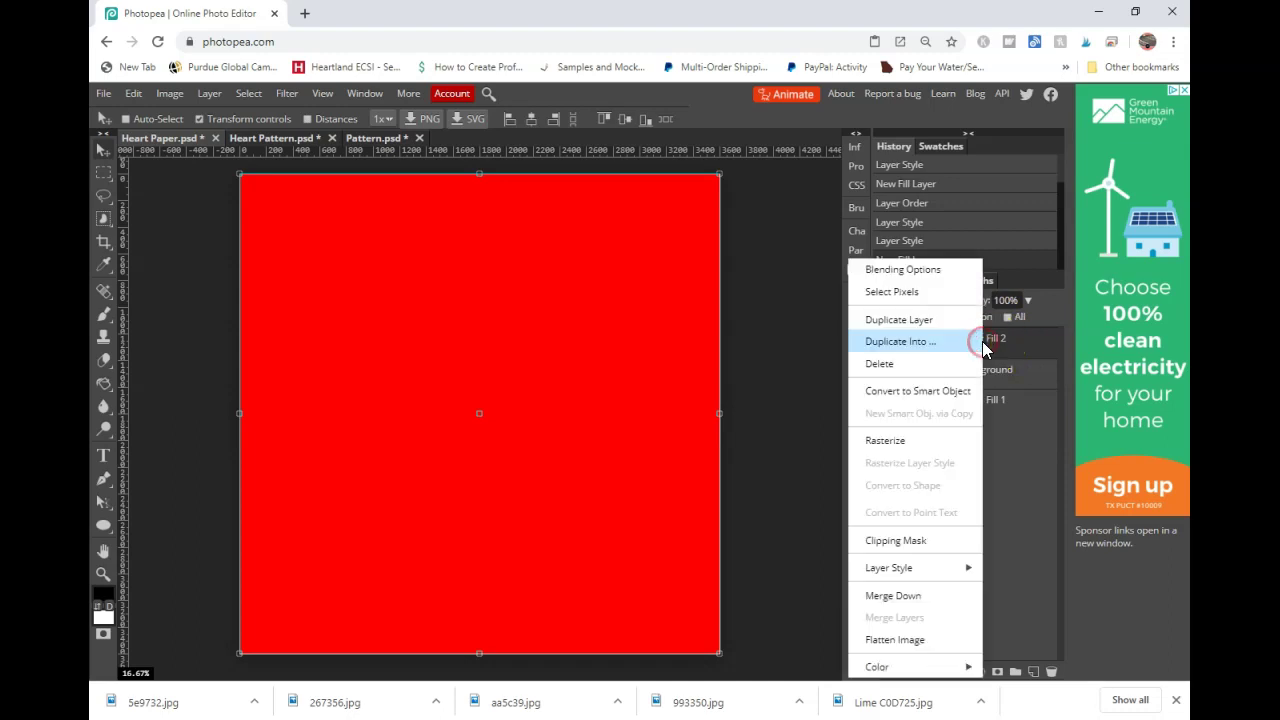
{"action": "left_click", "coordinate": [932, 546]}
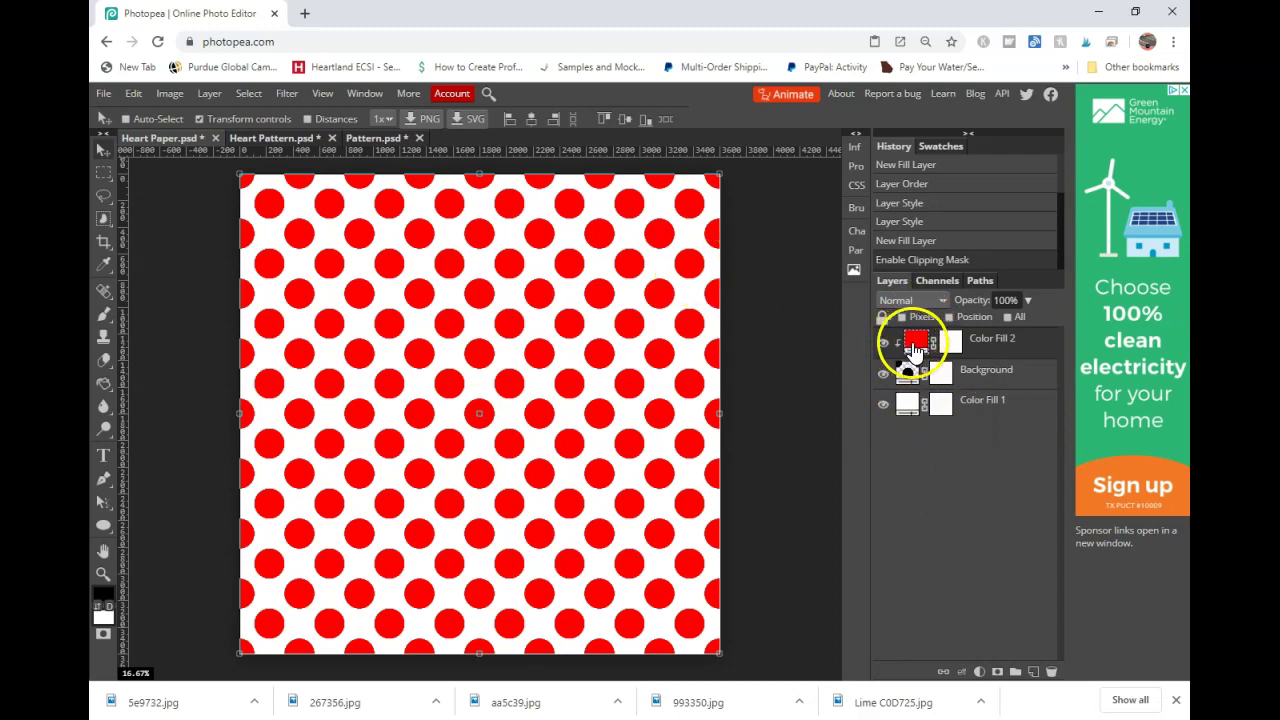
Change Color Fill 2's colour from red to purple (8100ff)
{"action": "double_click", "coordinate": [915, 345]}
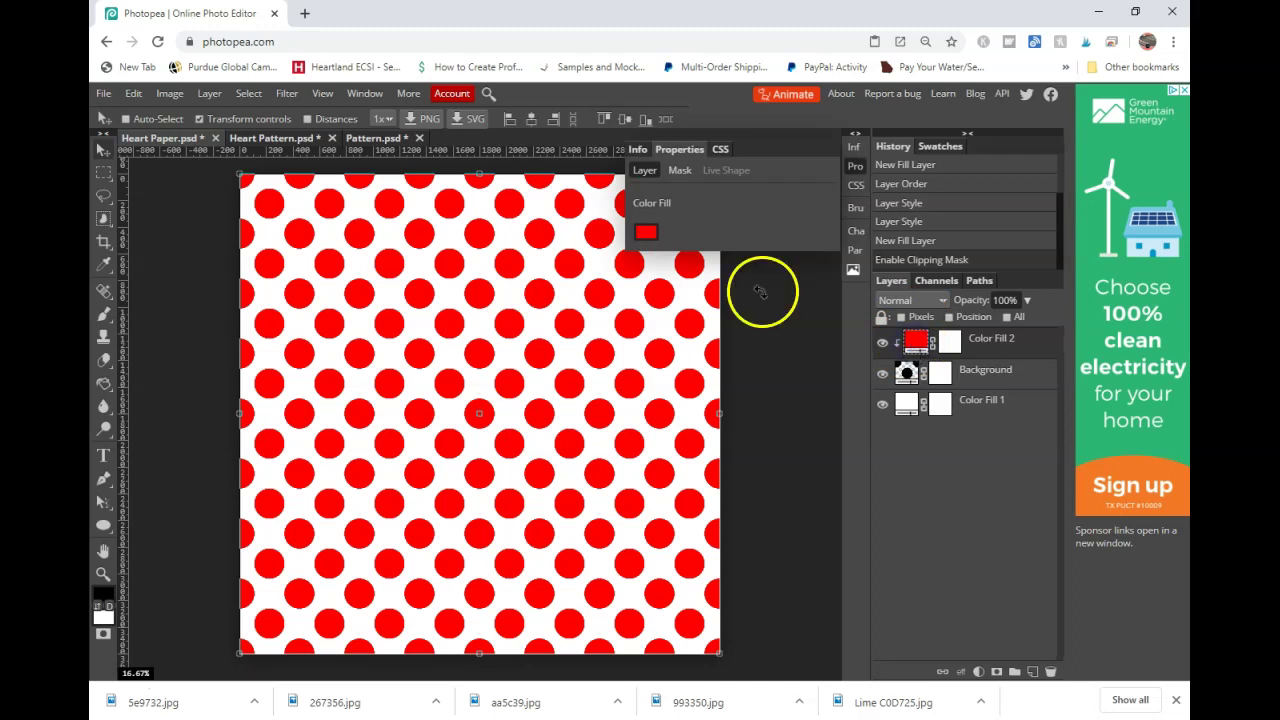
{"action": "left_click", "coordinate": [646, 232]}
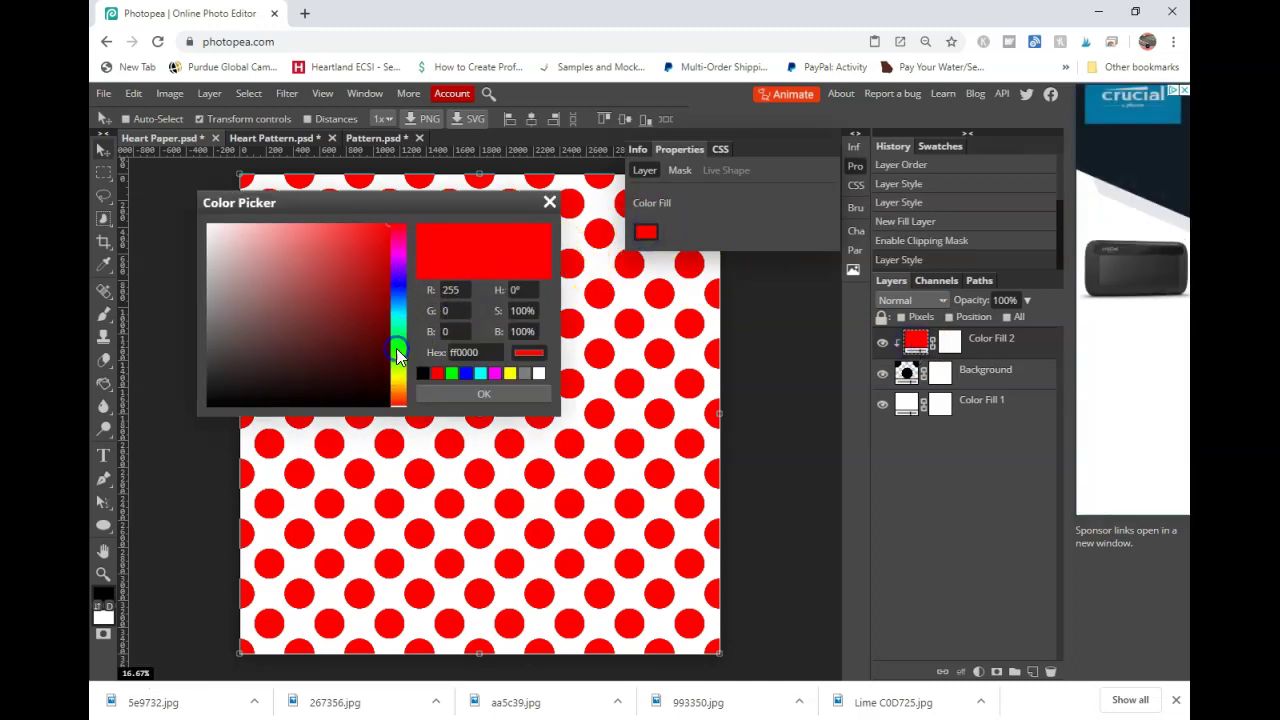
{"action": "left_click", "coordinate": [396, 348]}
{"action": "left_click", "coordinate": [399, 315]}
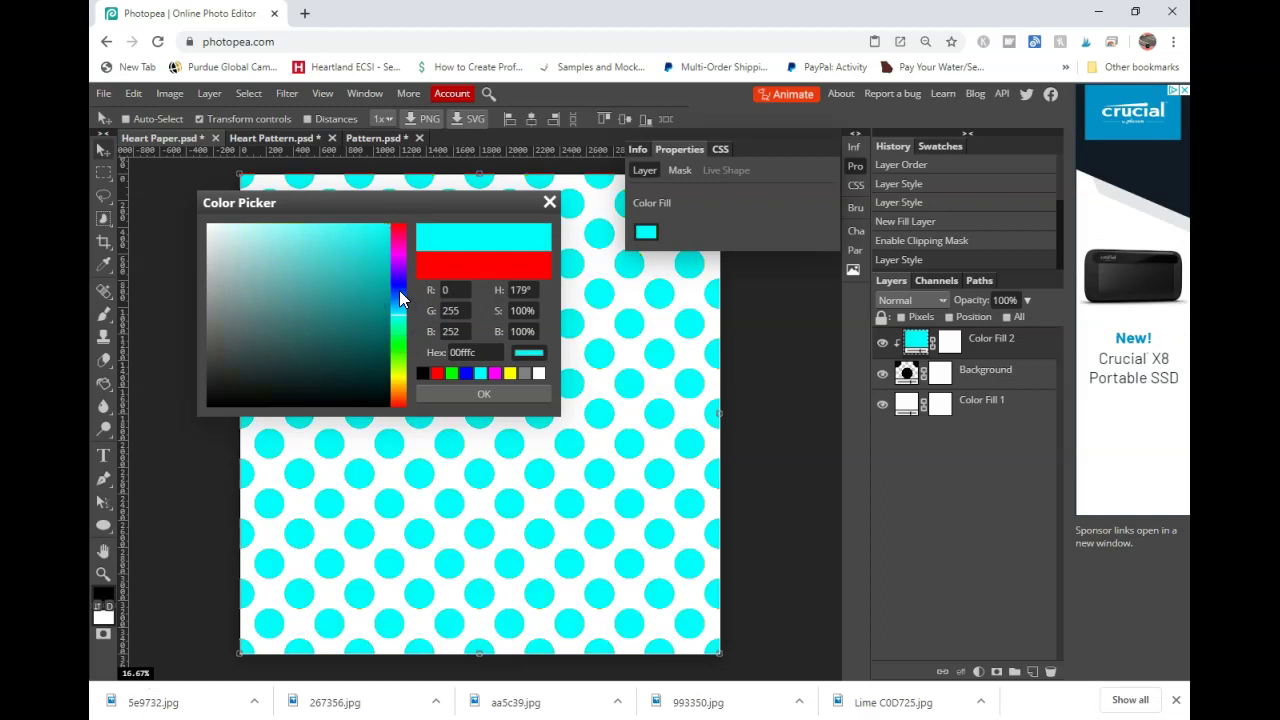
{"action": "left_click", "coordinate": [399, 290]}
{"action": "left_click", "coordinate": [400, 266]}
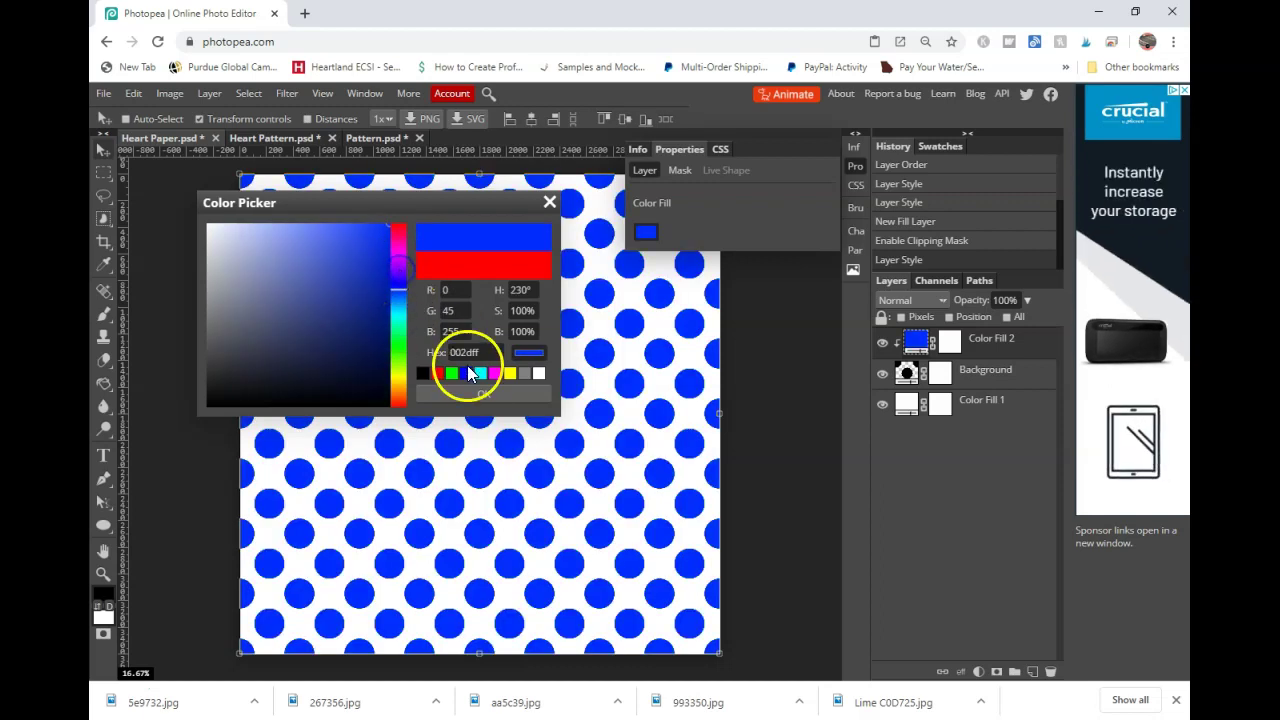
{"action": "left_click", "coordinate": [484, 396]}
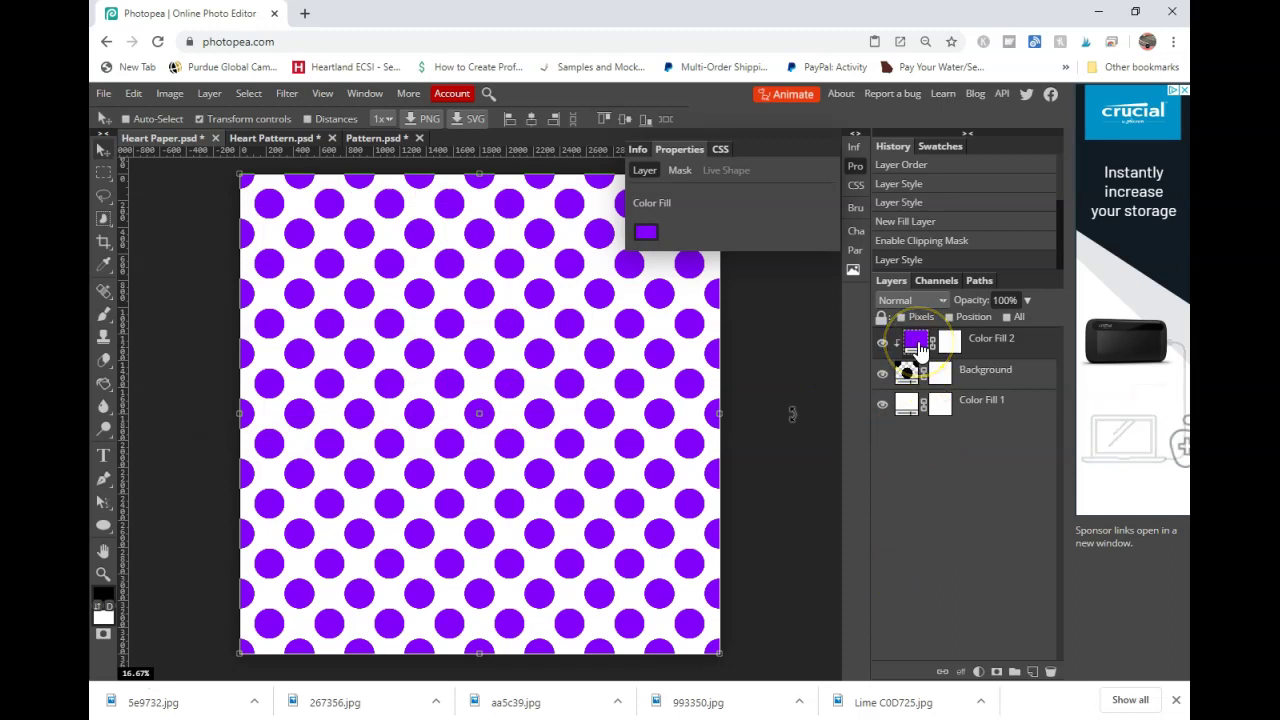
{"action": "left_click", "coordinate": [976, 662]}
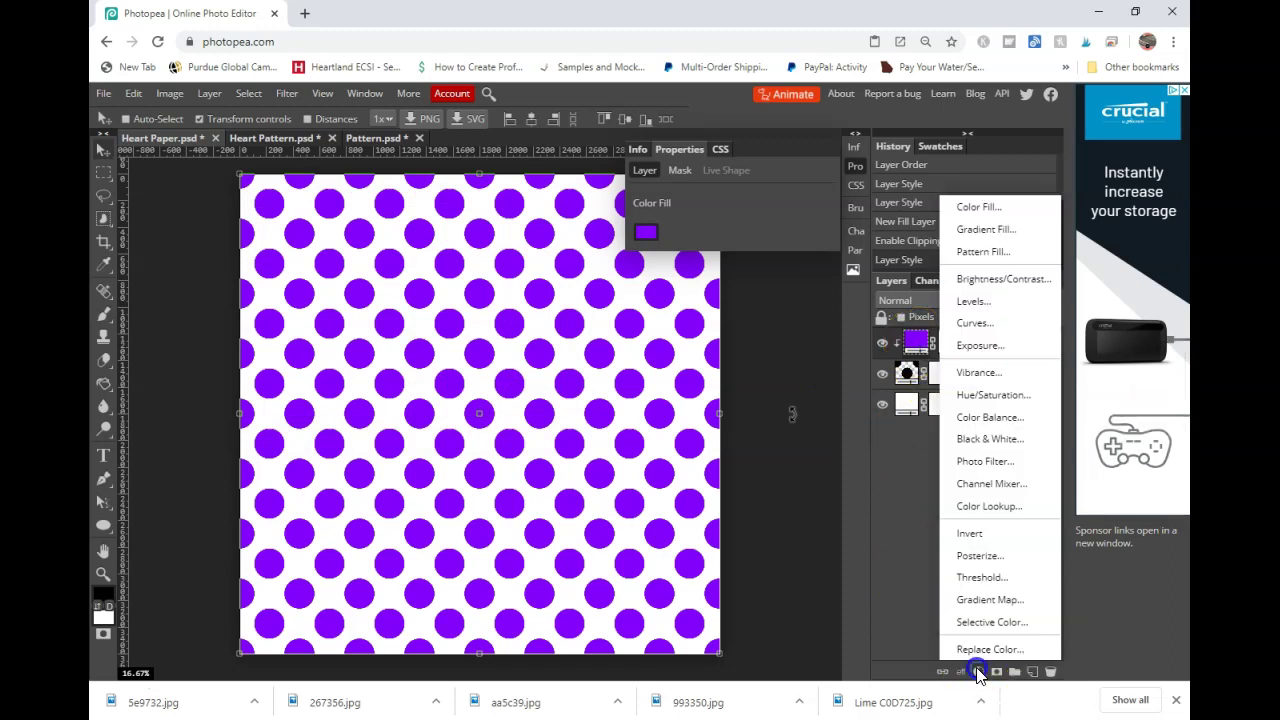
Undo a first clipped gradient attempt and delete the purple Color Fill 2 layer
{"action": "left_click", "coordinate": [980, 234]}
{"action": "left_click", "coordinate": [1003, 350]}
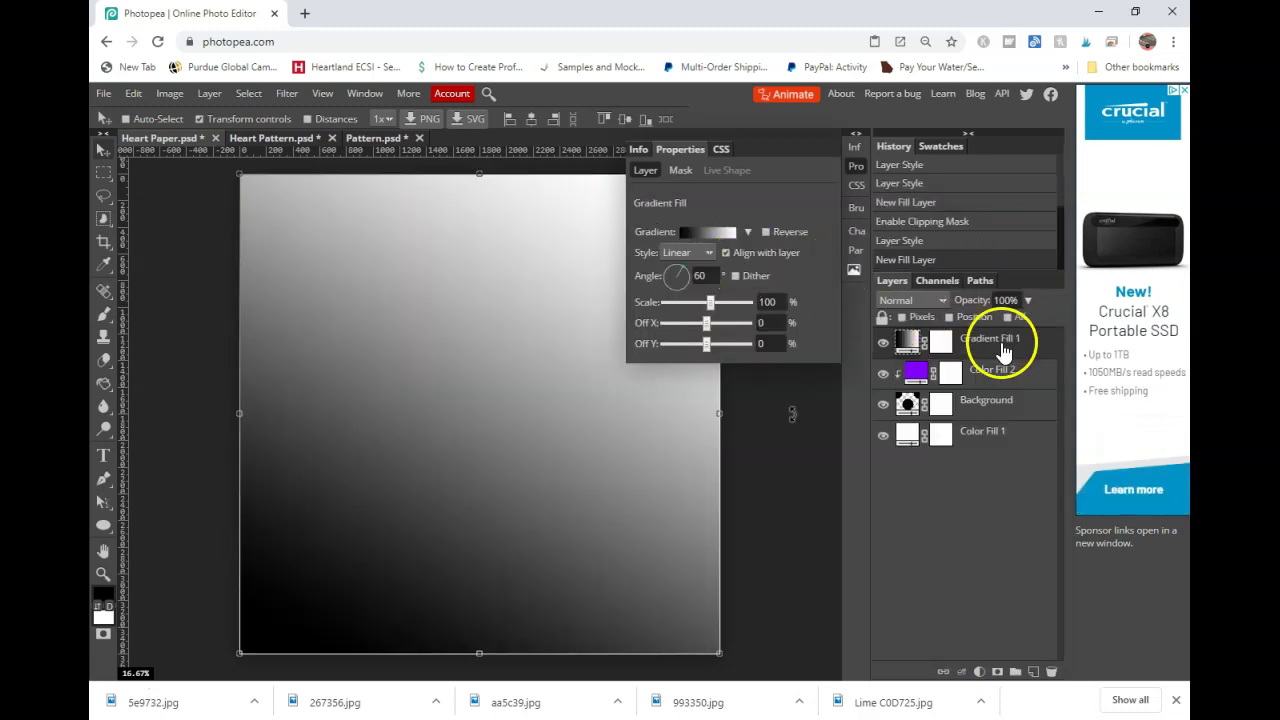
{"action": "right_click", "coordinate": [1003, 350]}
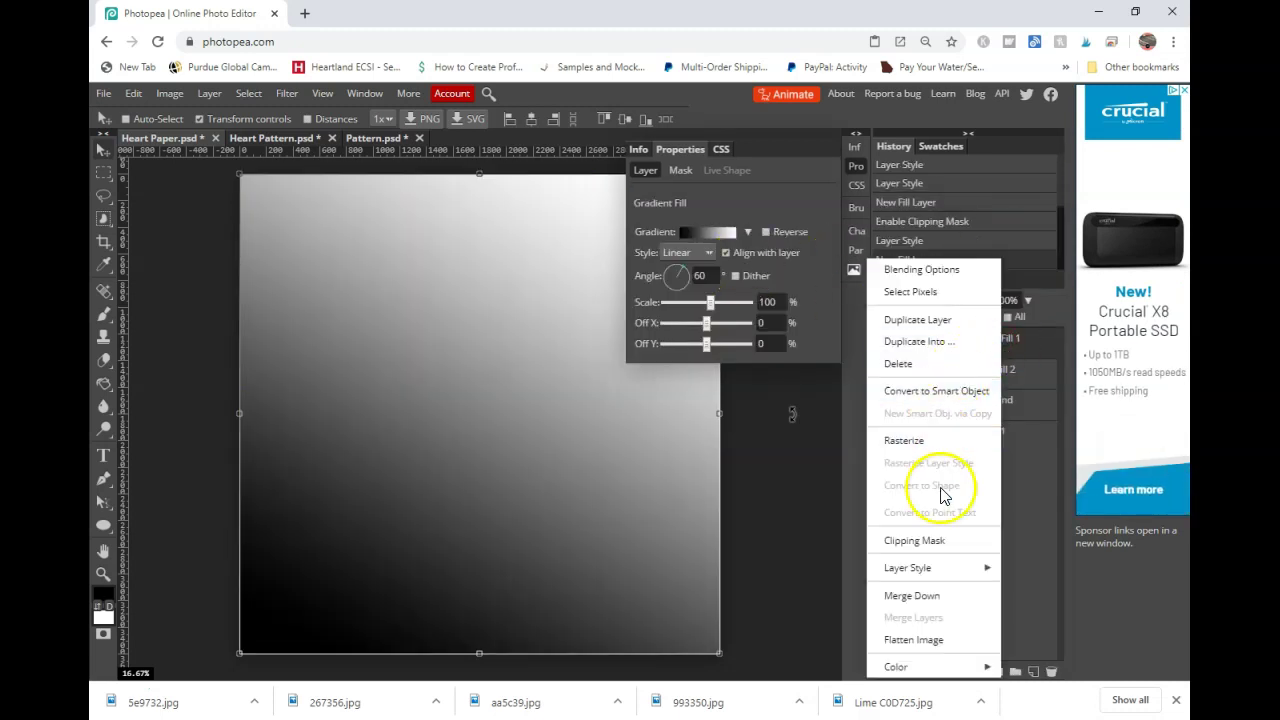
{"action": "left_click", "coordinate": [938, 540]}
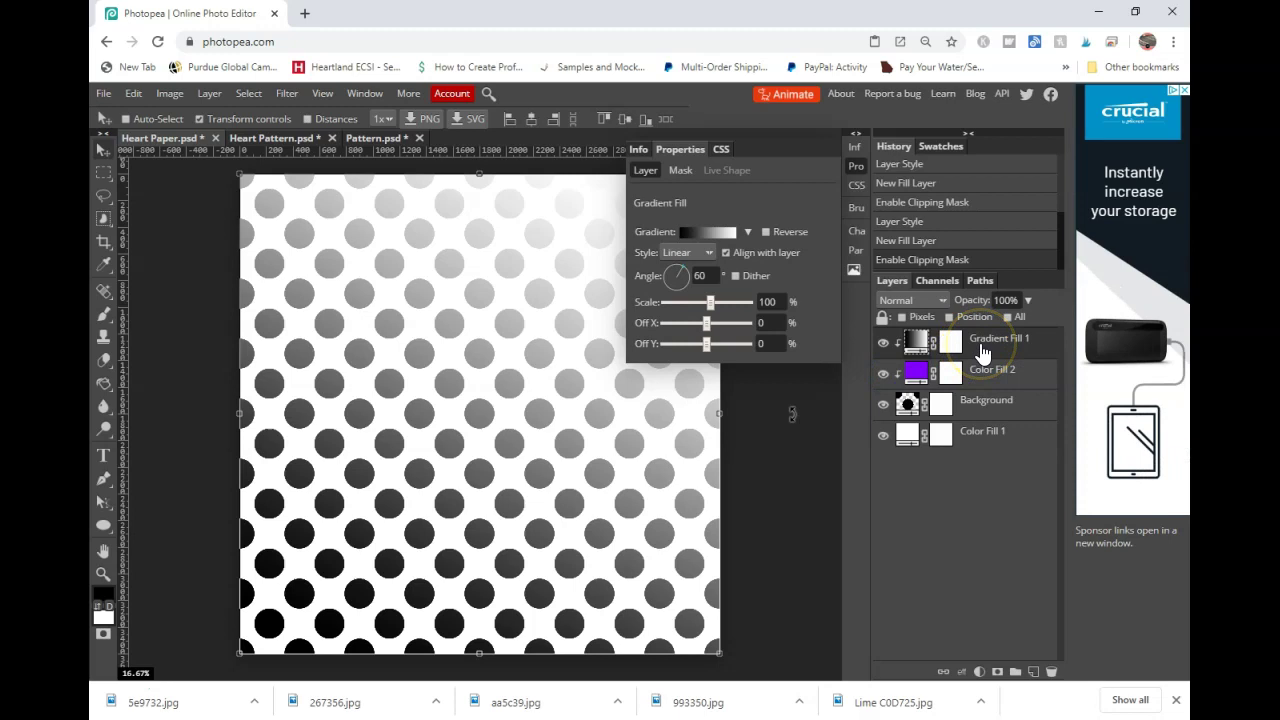
{"action": "key", "text": "ctrl+z"}
{"action": "key", "text": "ctrl+z"}
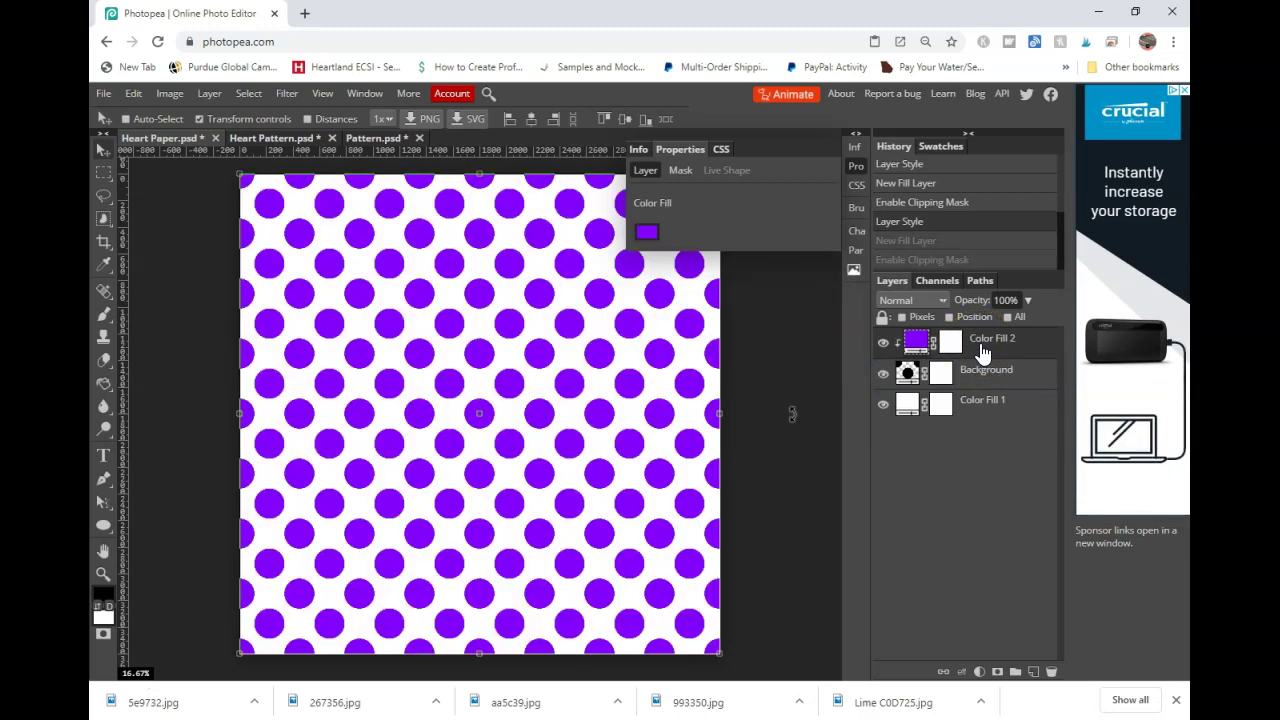
{"action": "right_click", "coordinate": [983, 352]}
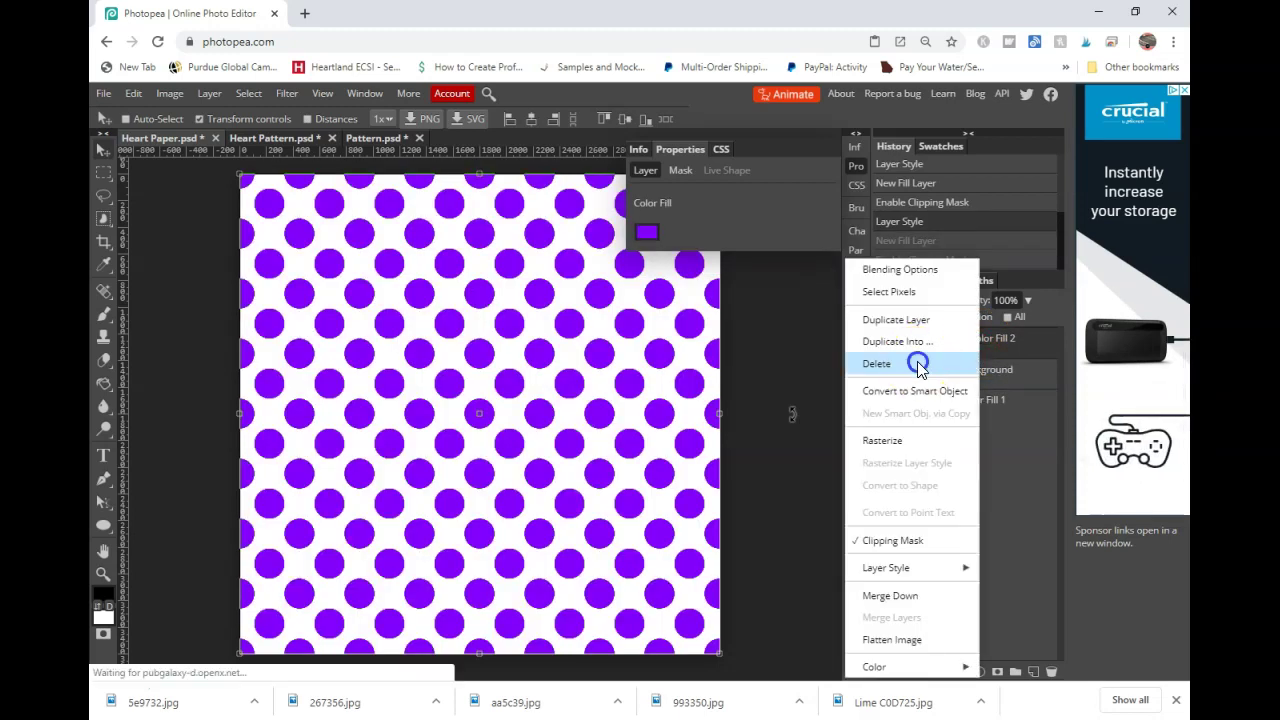
{"action": "left_click", "coordinate": [914, 360]}
Add a Gradient Fill layer clipped to the dots and apply the rainbow preset
{"action": "left_click", "coordinate": [979, 671]}
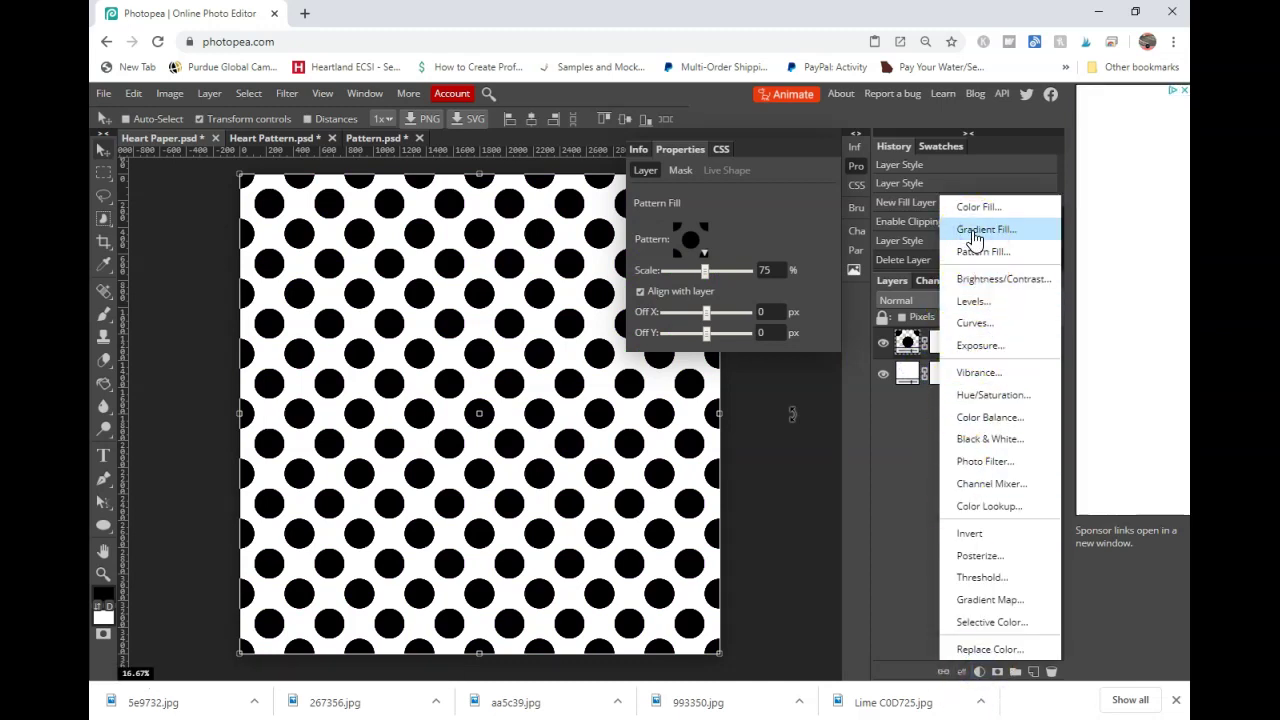
{"action": "left_click", "coordinate": [974, 230]}
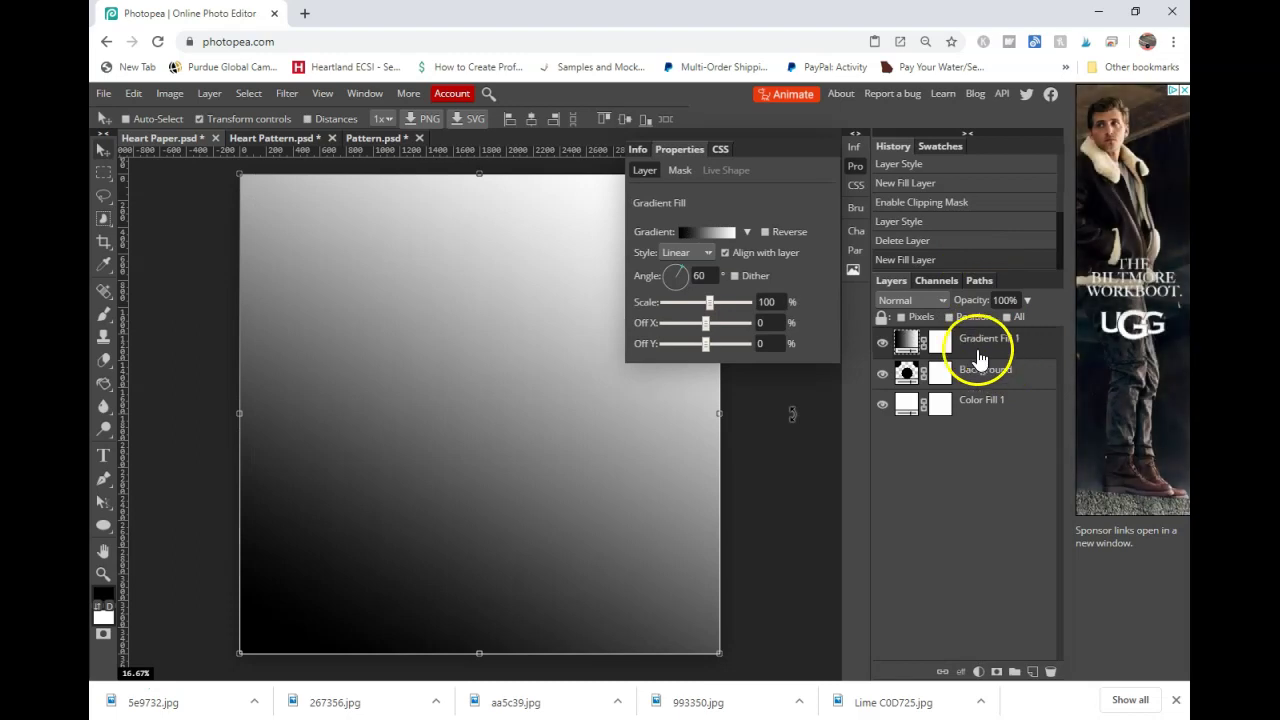
{"action": "right_click", "coordinate": [985, 342]}
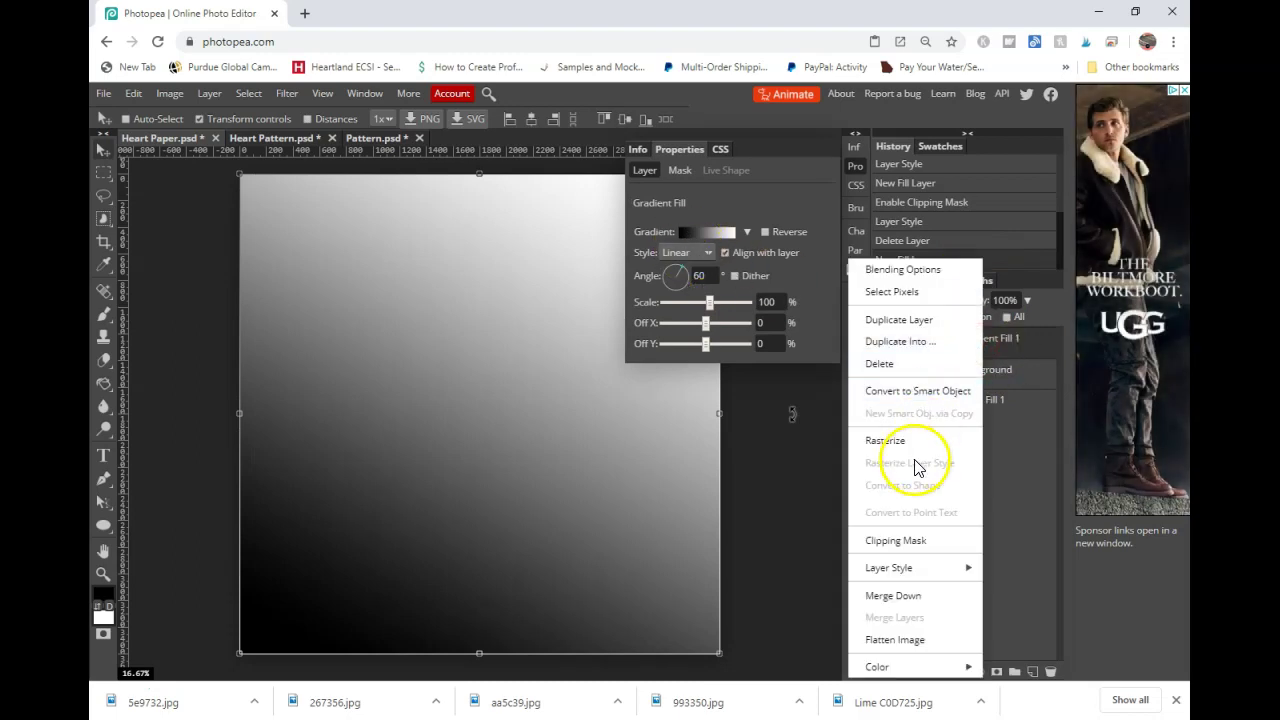
{"action": "left_click", "coordinate": [880, 541]}
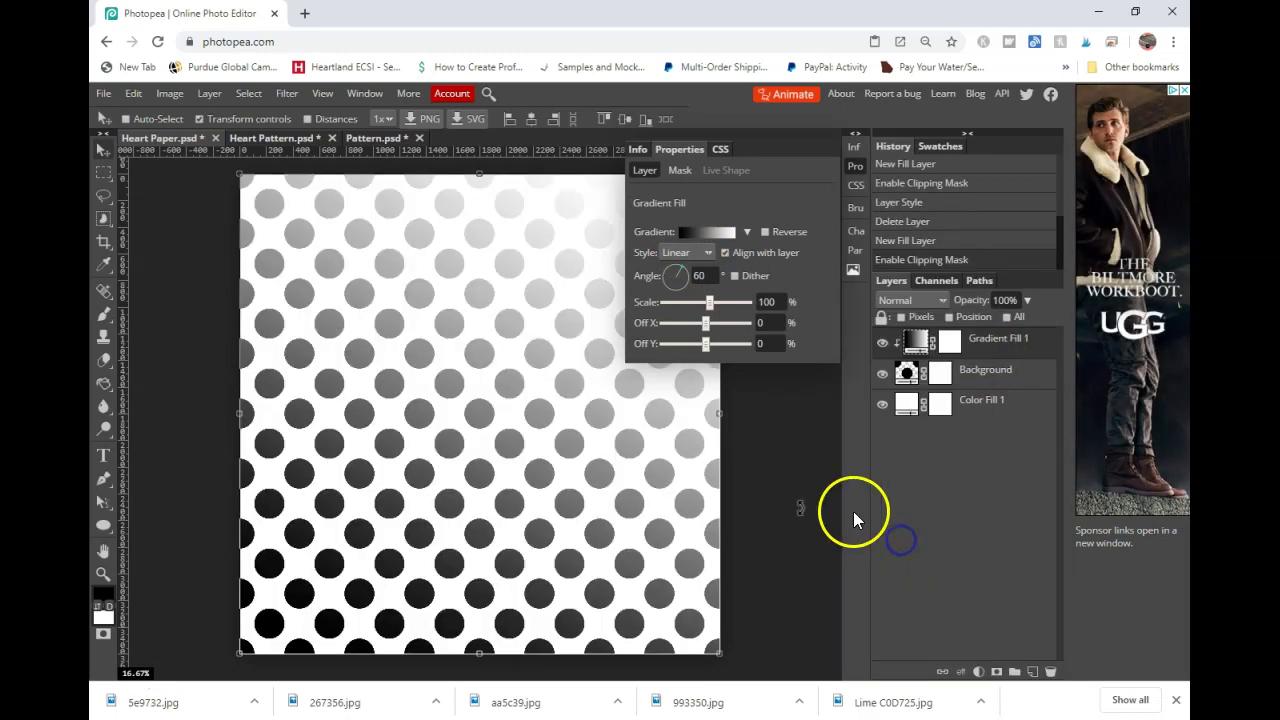
{"action": "left_click", "coordinate": [745, 231]}
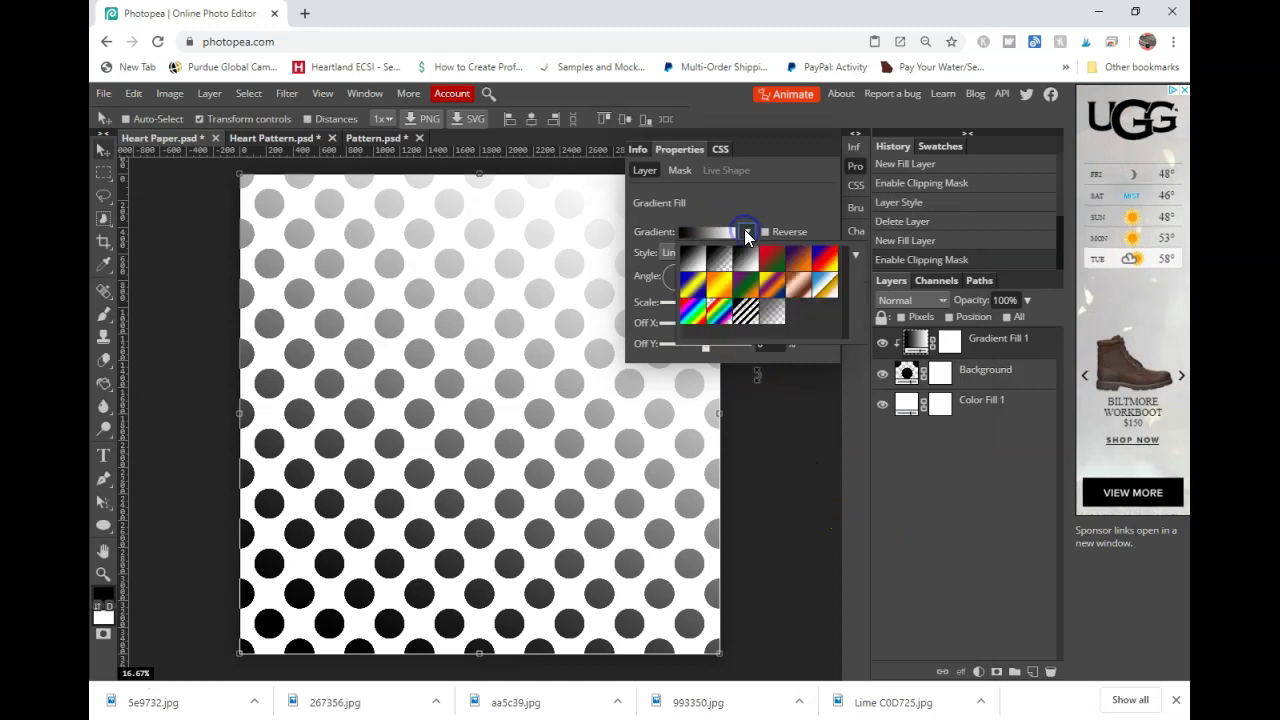
{"action": "left_click", "coordinate": [693, 305]}
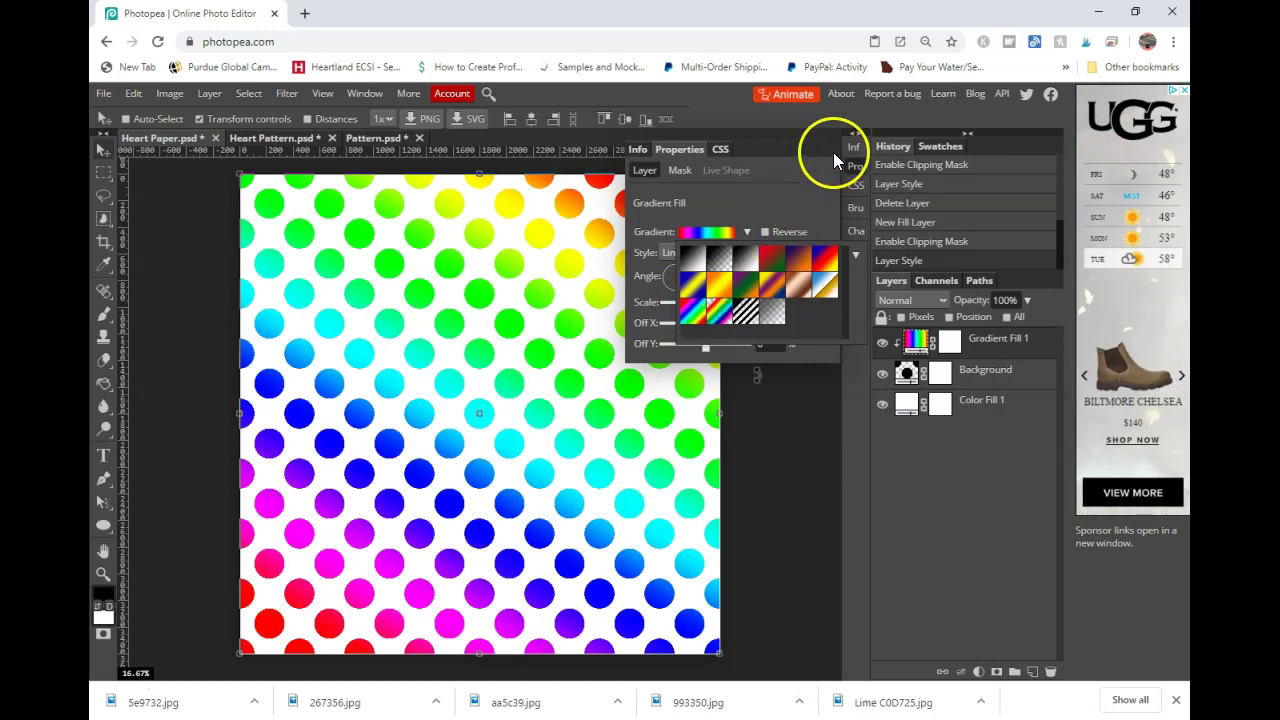
{"action": "left_click", "coordinate": [977, 474]}
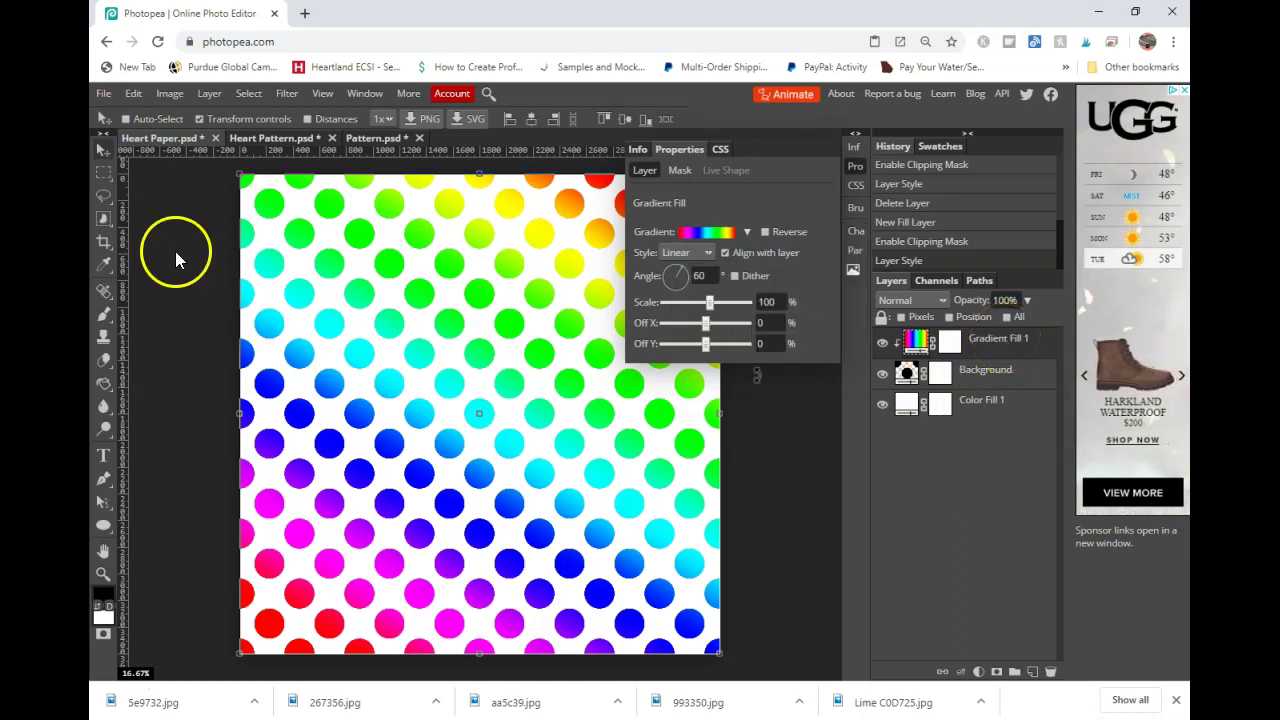
{"action": "left_click", "coordinate": [104, 93]}
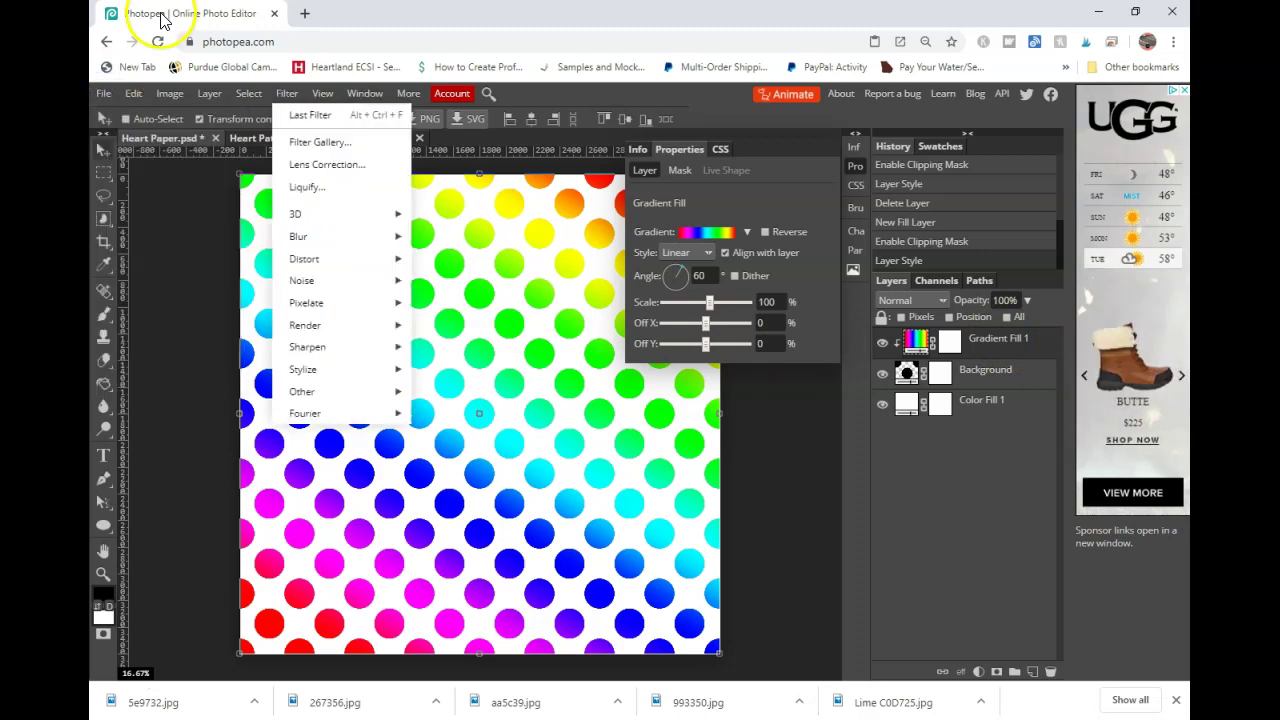
Place 267356.jpg, define it as a new pattern, then delete the glitter image layer
{"action": "left_click_drag", "start_coordinate": [343, 700], "coordinate": [221, 393]}
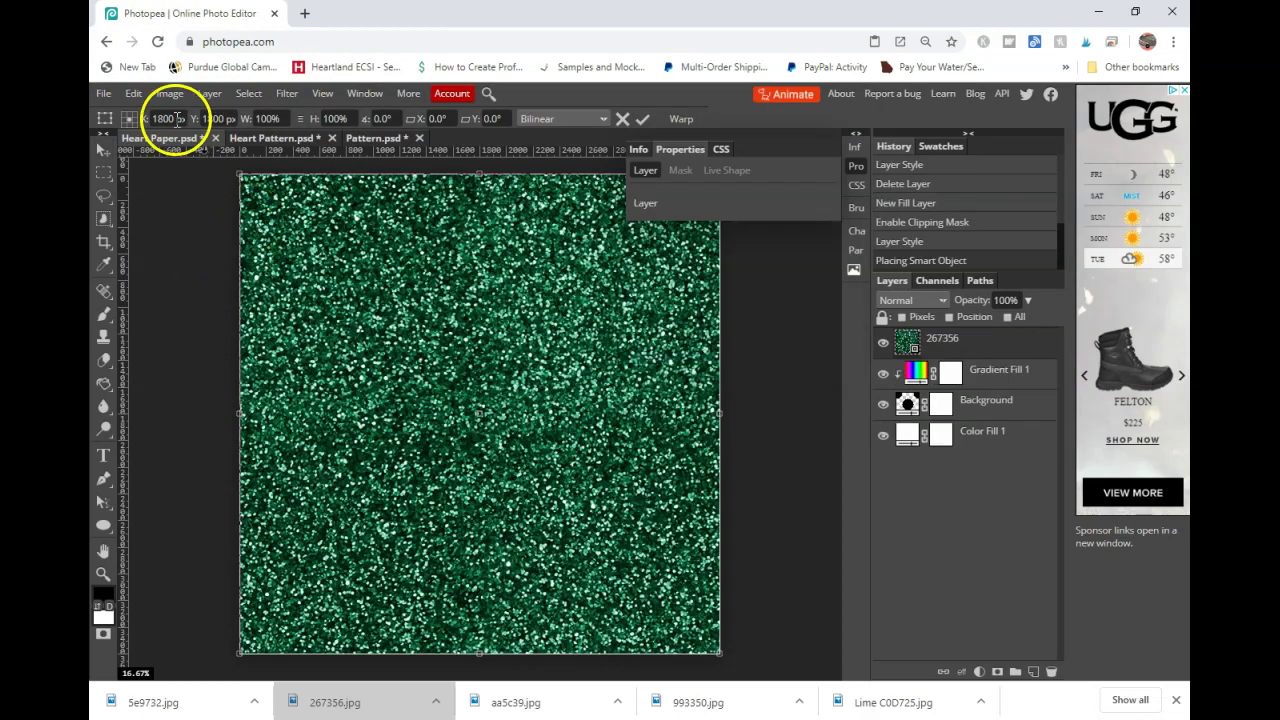
{"action": "left_click", "coordinate": [133, 93]}
{"action": "mouse_move", "coordinate": [215, 451]}
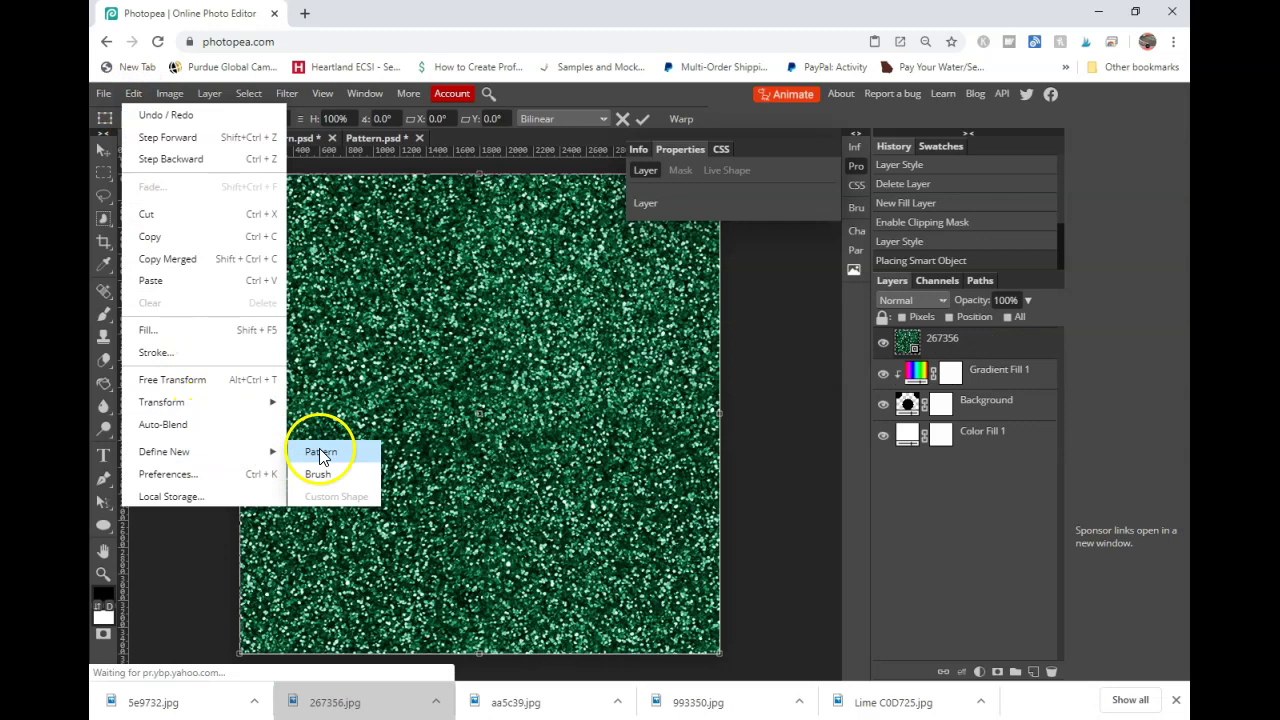
{"action": "left_click", "coordinate": [331, 453]}
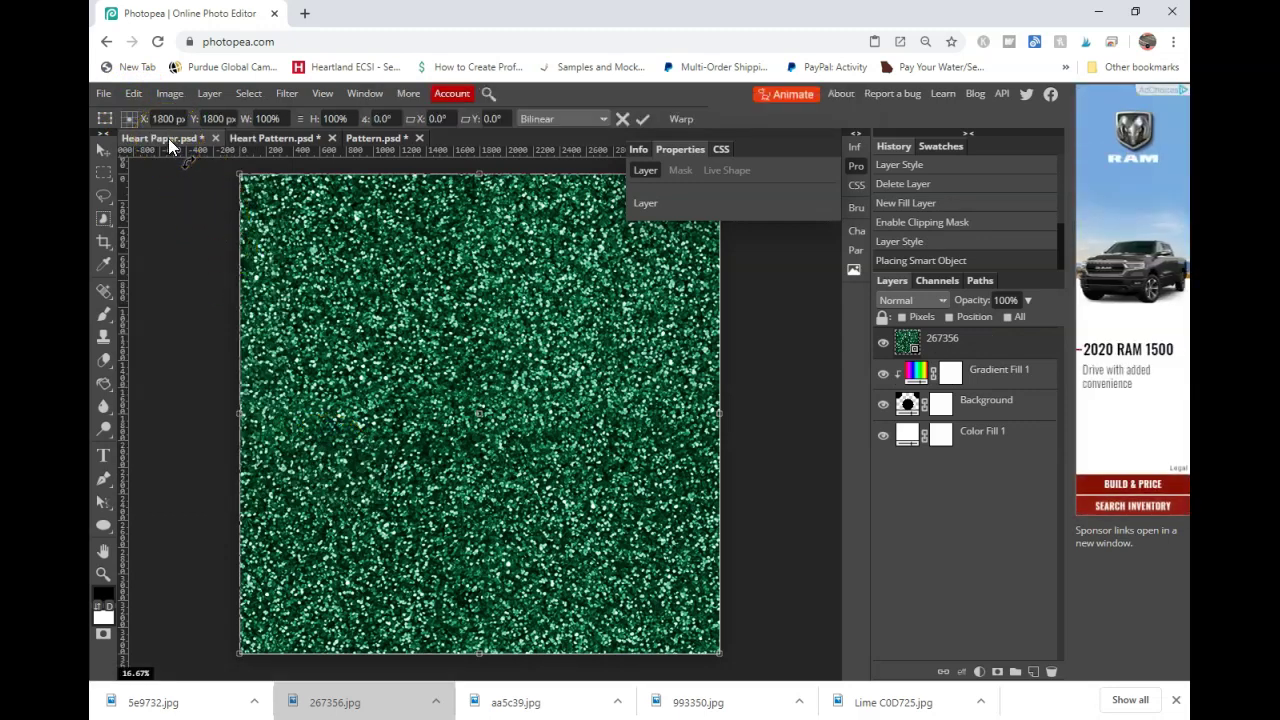
{"action": "right_click", "coordinate": [944, 343]}
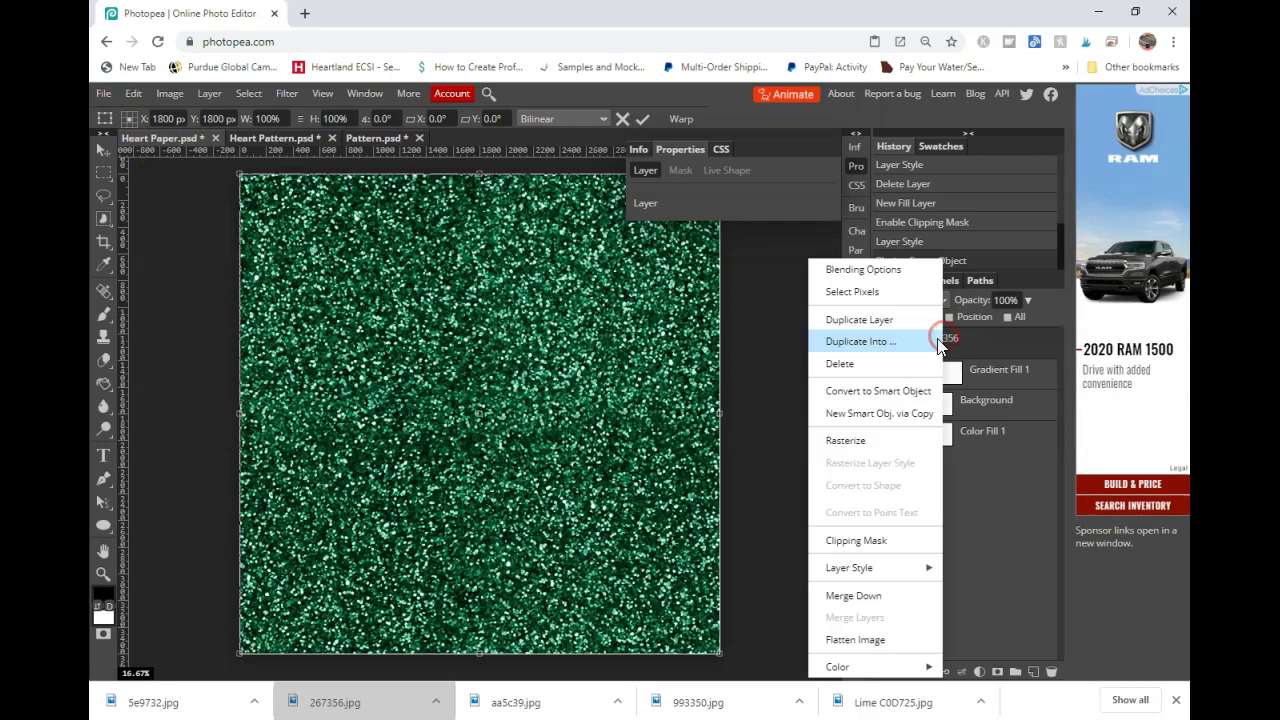
{"action": "left_click", "coordinate": [857, 366]}
Delete Gradient Fill 1 and add a clipped glitter Pattern Fill 1 at 58% scale
{"action": "right_click", "coordinate": [992, 344]}
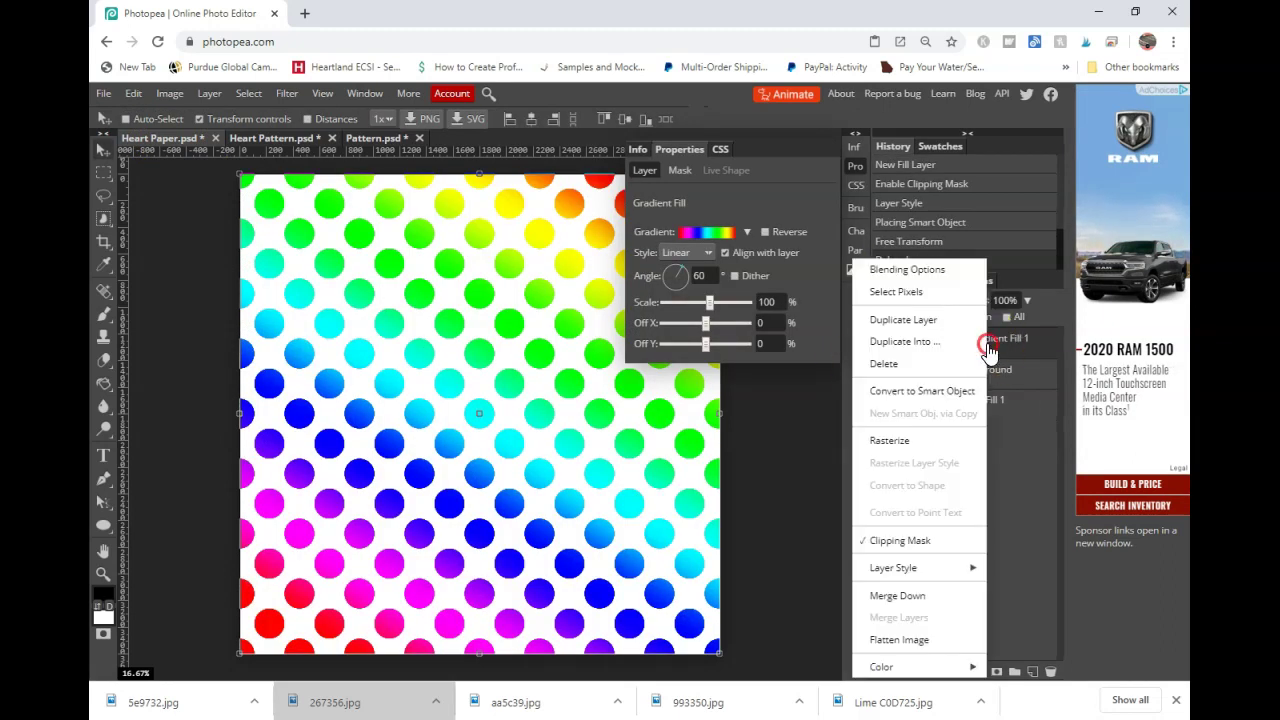
{"action": "left_click", "coordinate": [934, 363]}
{"action": "left_click", "coordinate": [978, 671]}
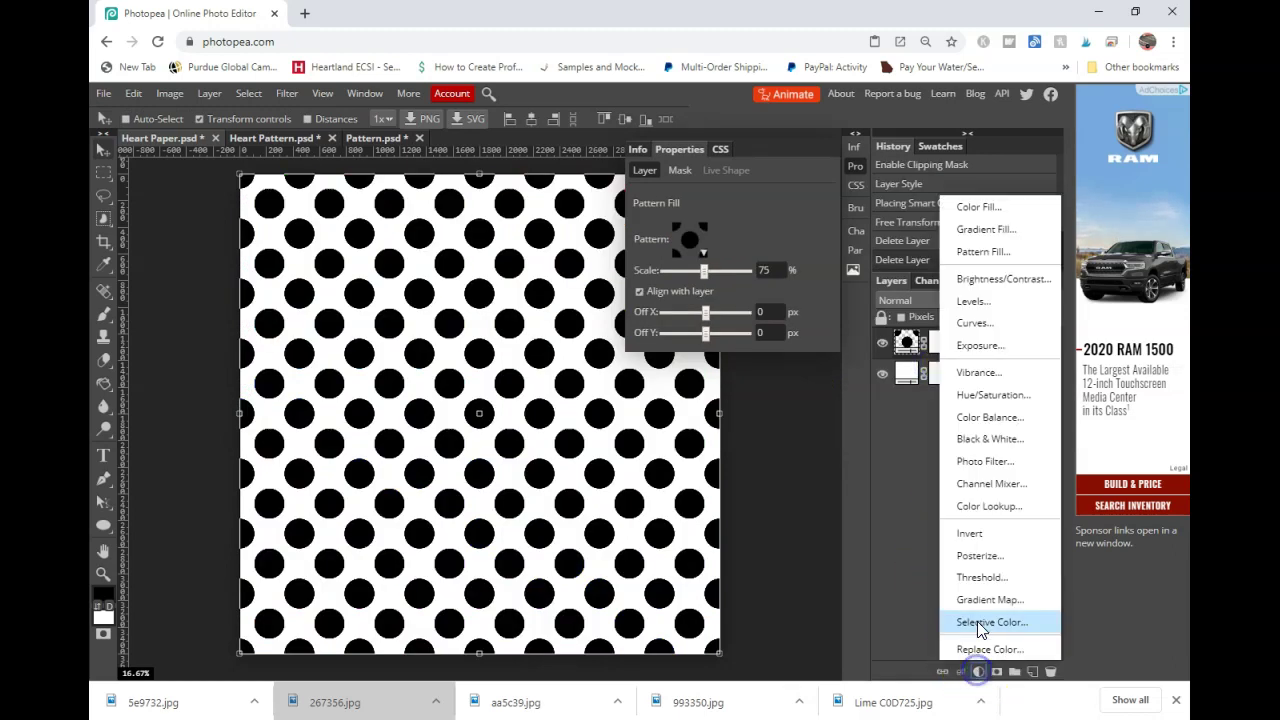
{"action": "left_click", "coordinate": [985, 256]}
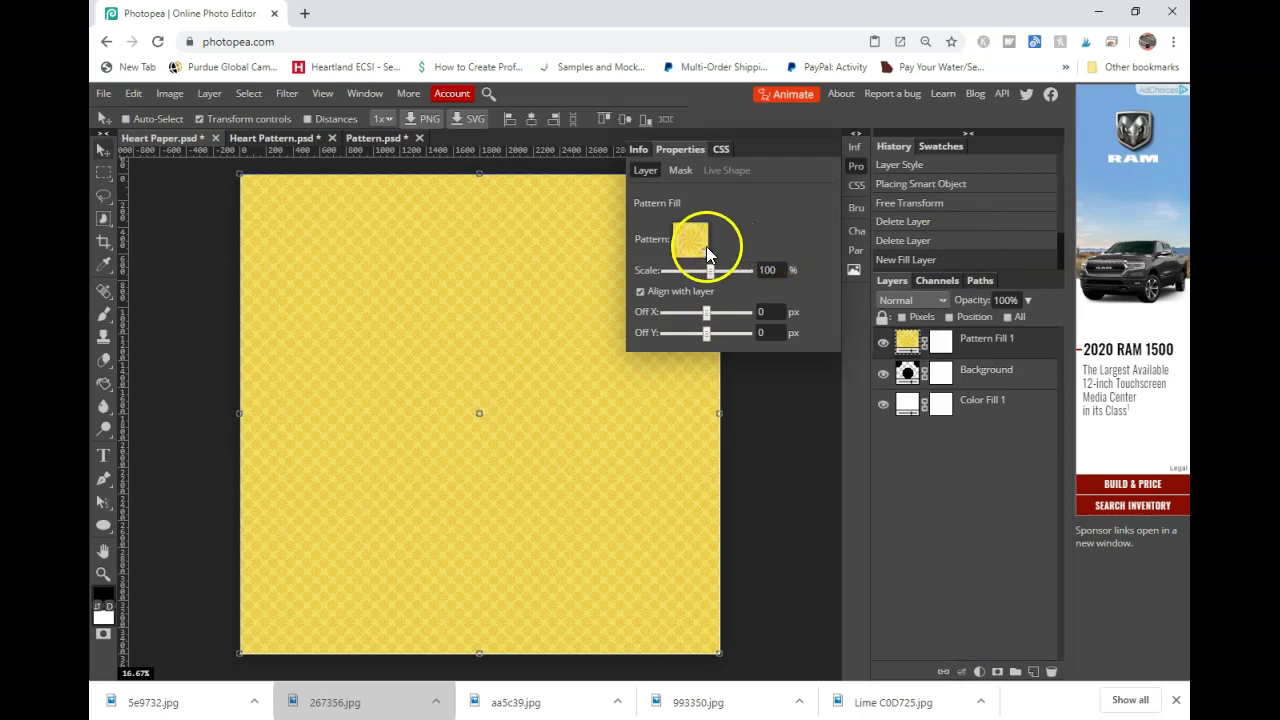
{"action": "left_click", "coordinate": [703, 246]}
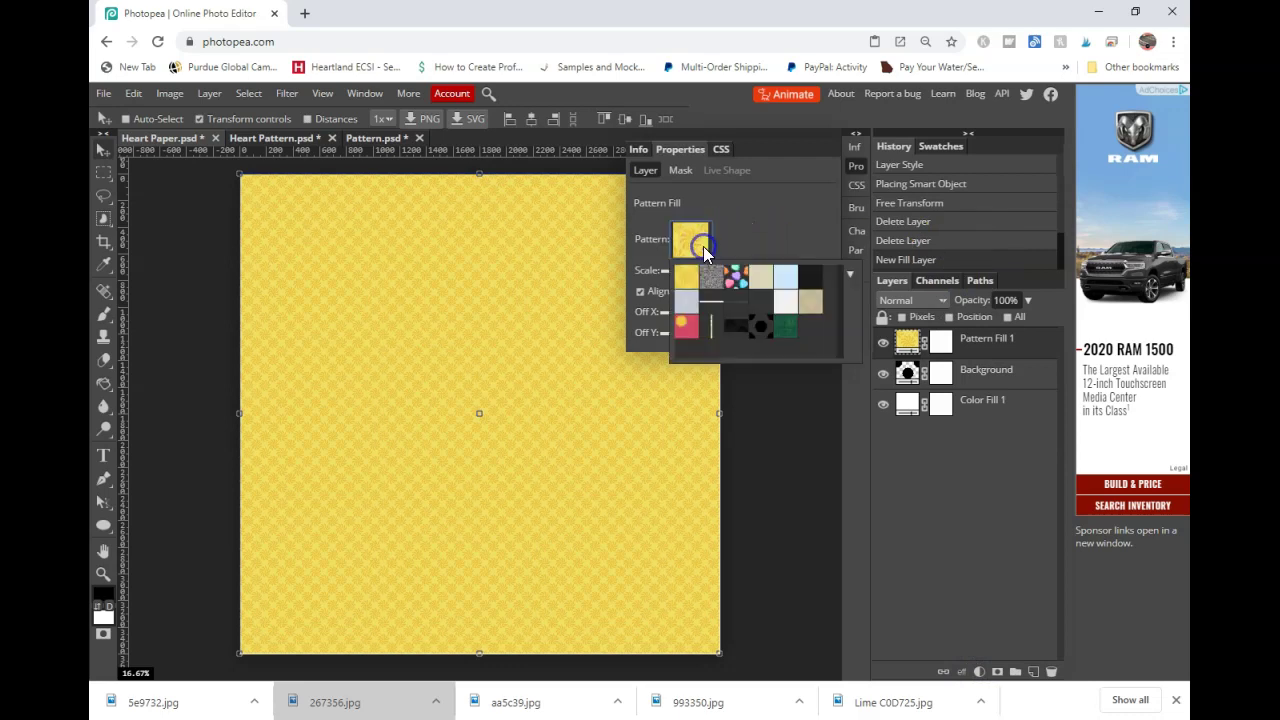
{"action": "right_click", "coordinate": [986, 343]}
{"action": "left_click", "coordinate": [921, 541]}
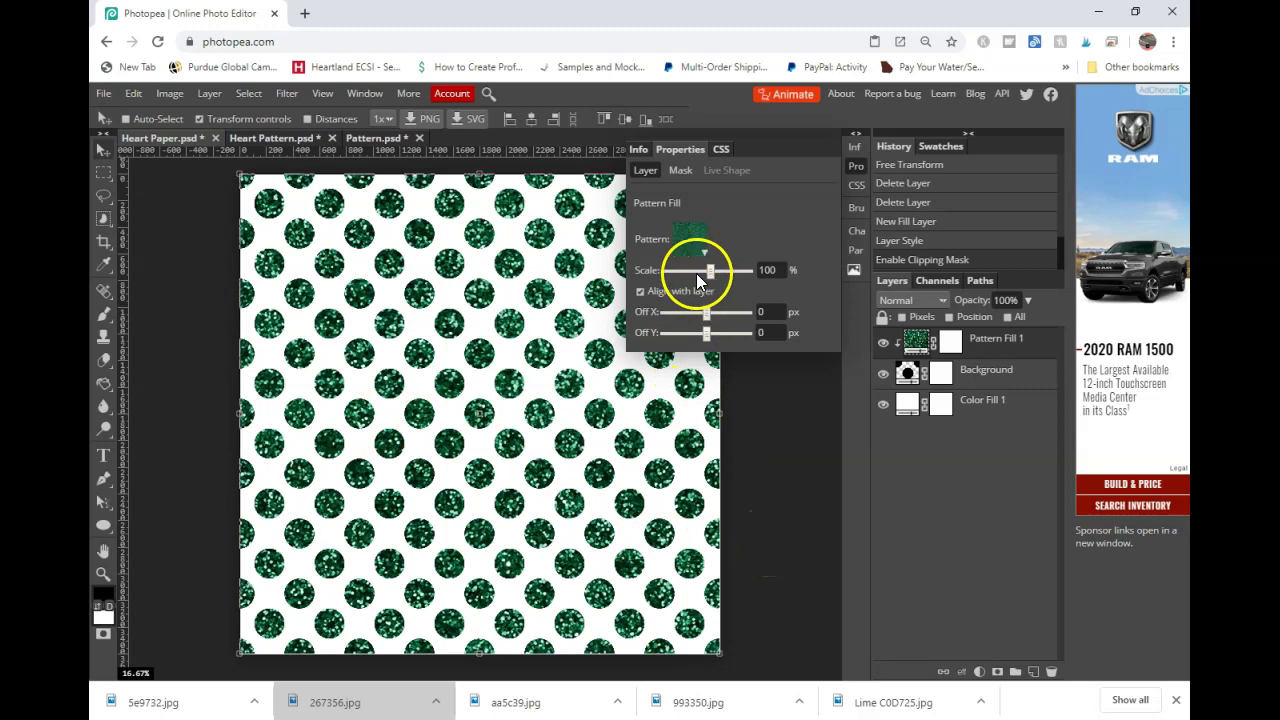
{"action": "left_click", "coordinate": [697, 272]}
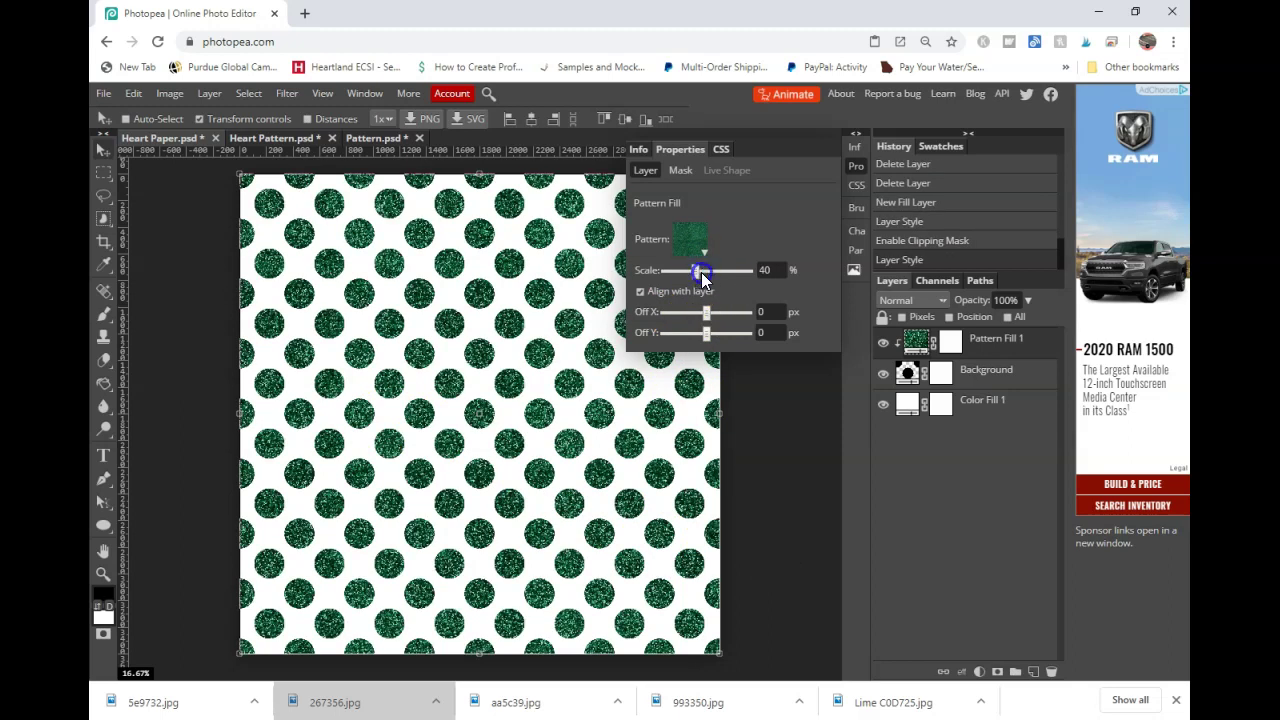
{"action": "left_click", "coordinate": [701, 272]}
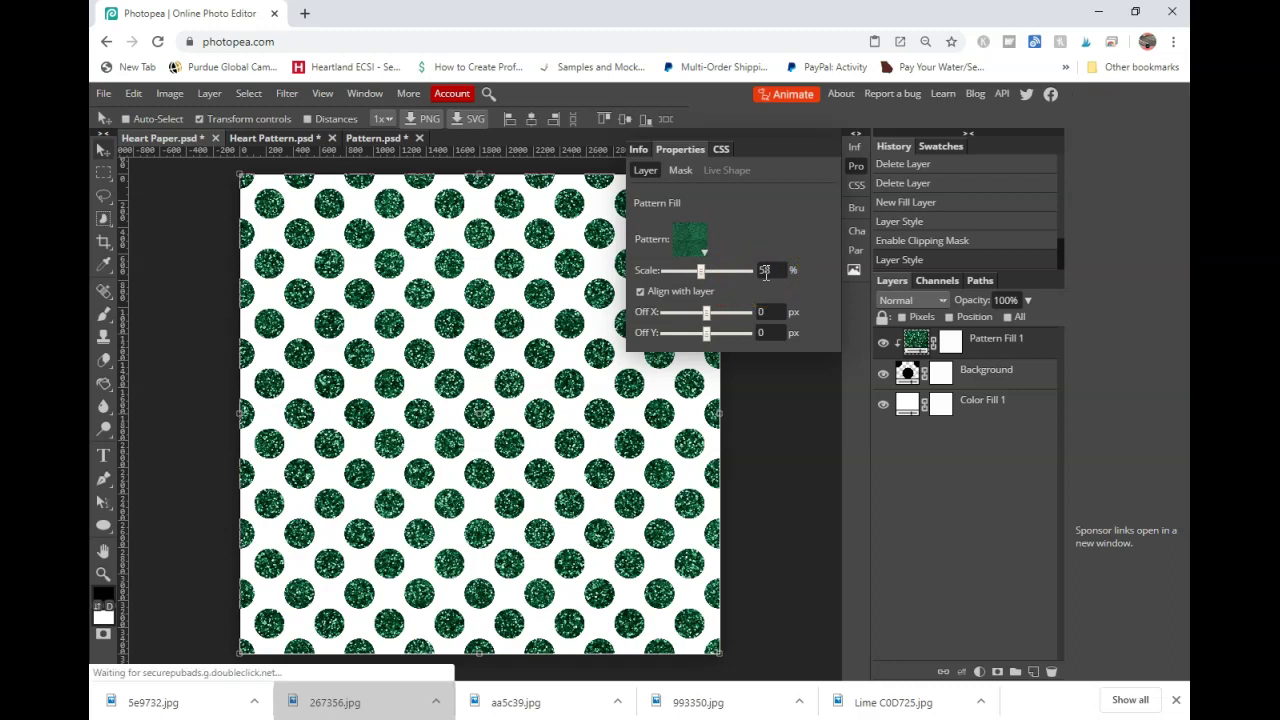
{"action": "left_click", "coordinate": [365, 137]}
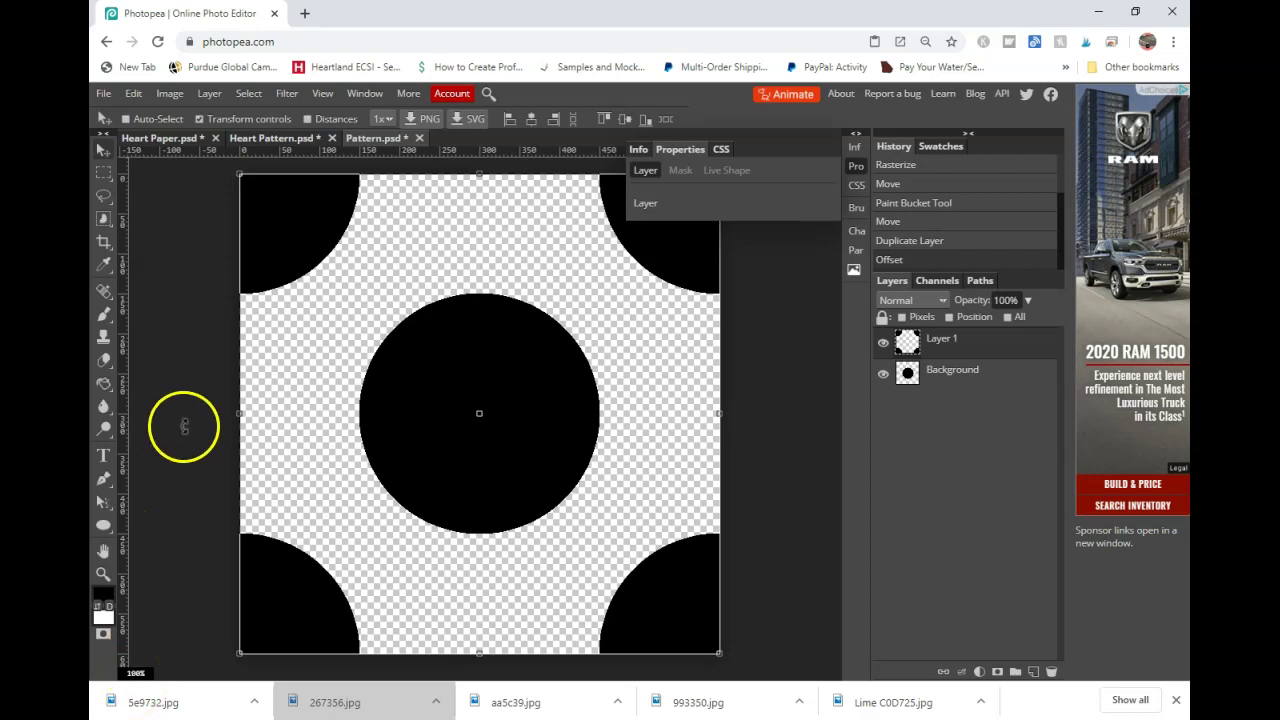
{"action": "left_click", "coordinate": [165, 138]}
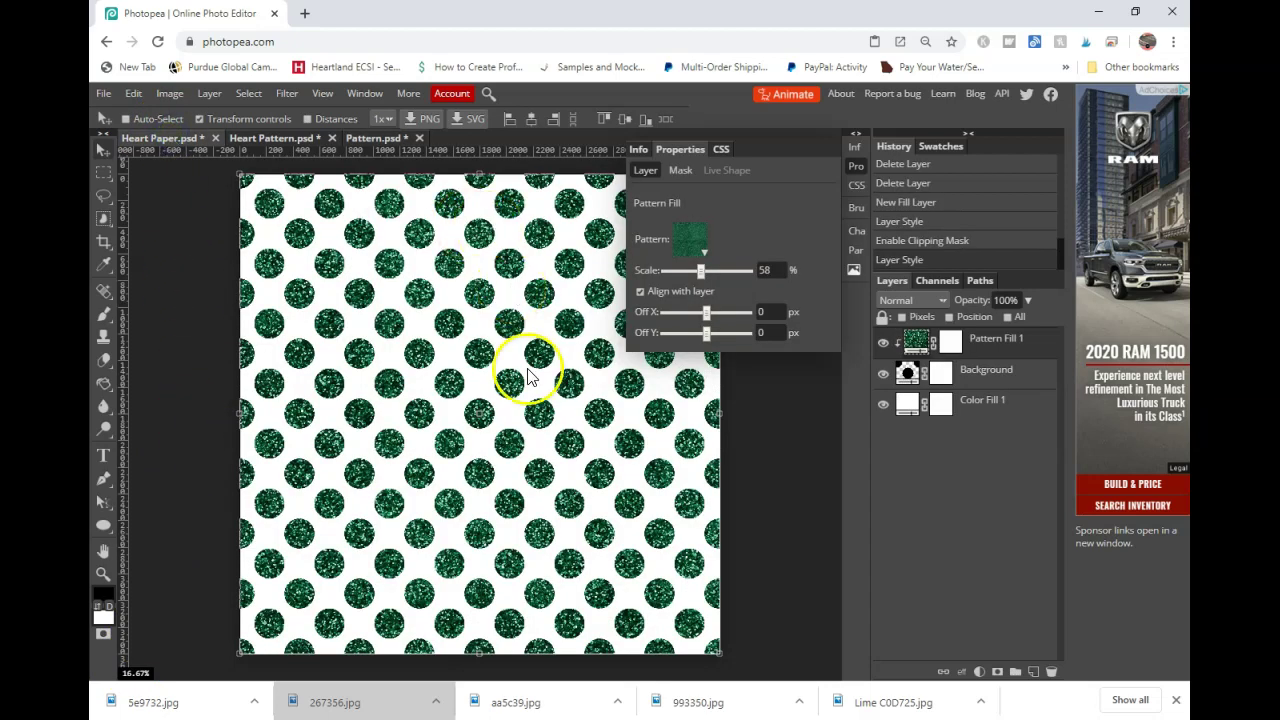